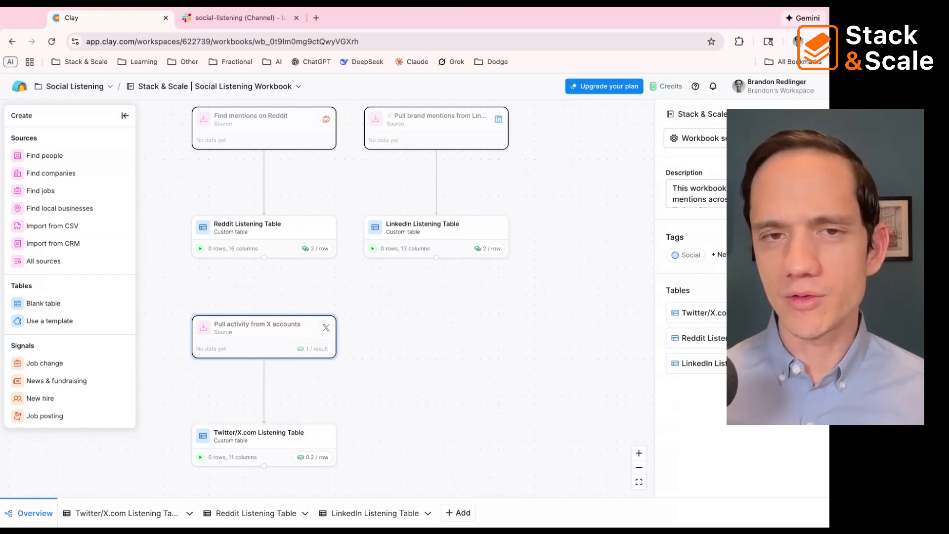
Step: Open the setup inputs of the Find mentions on Reddit source for editing, using the already connected Reddit account
scroll(396, 299, right, 1)
scroll(242, 307, right, 1)
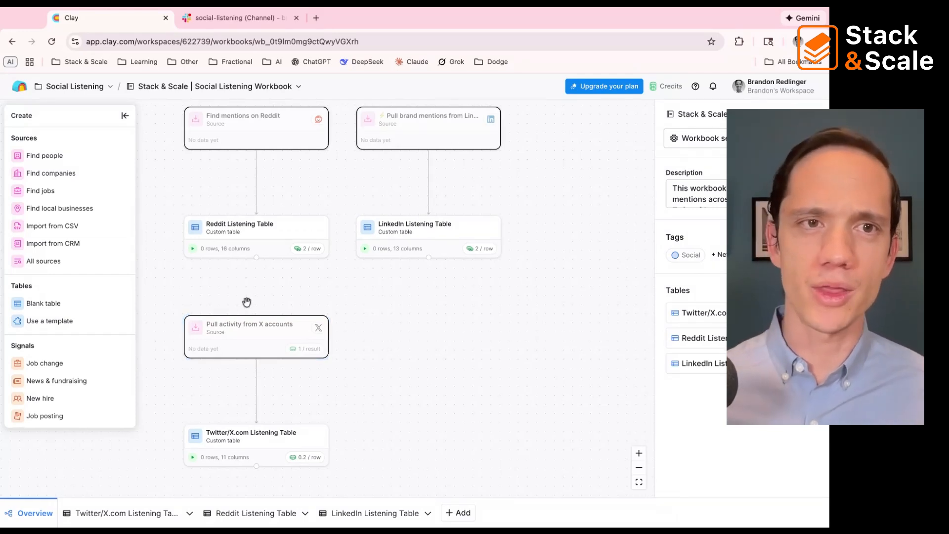
click(246, 134)
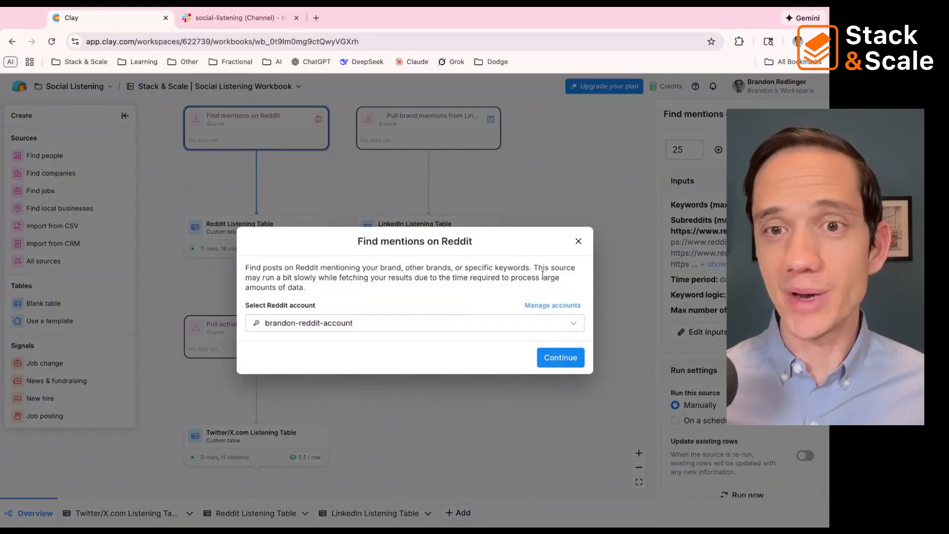
click(578, 241)
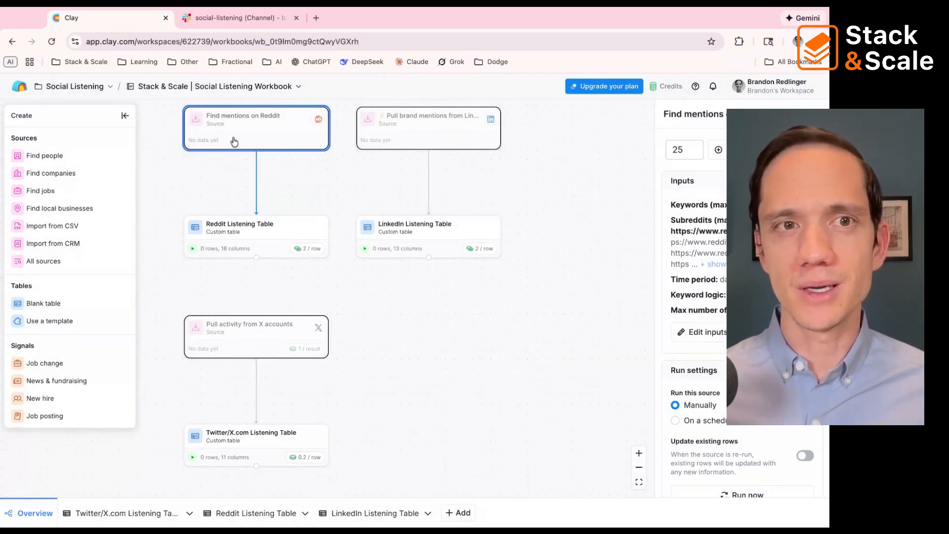
click(728, 333)
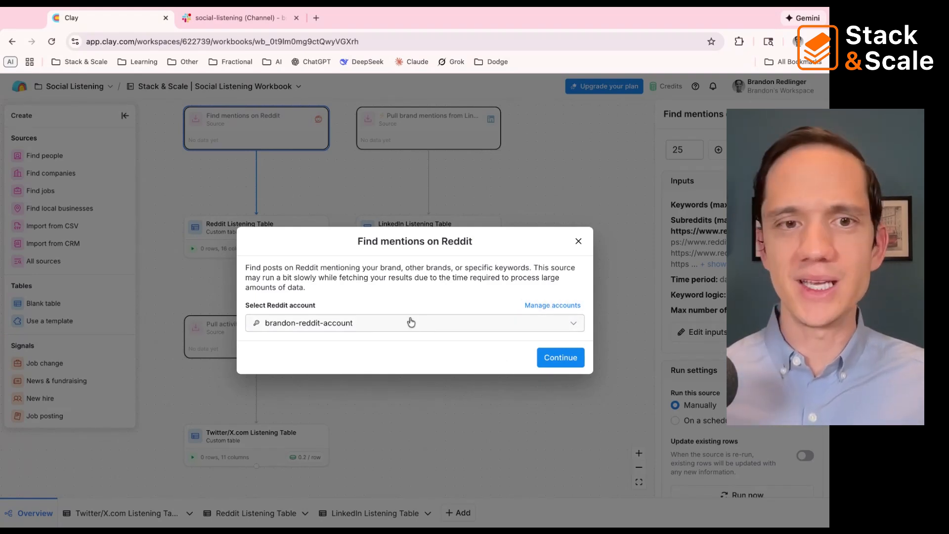
click(559, 364)
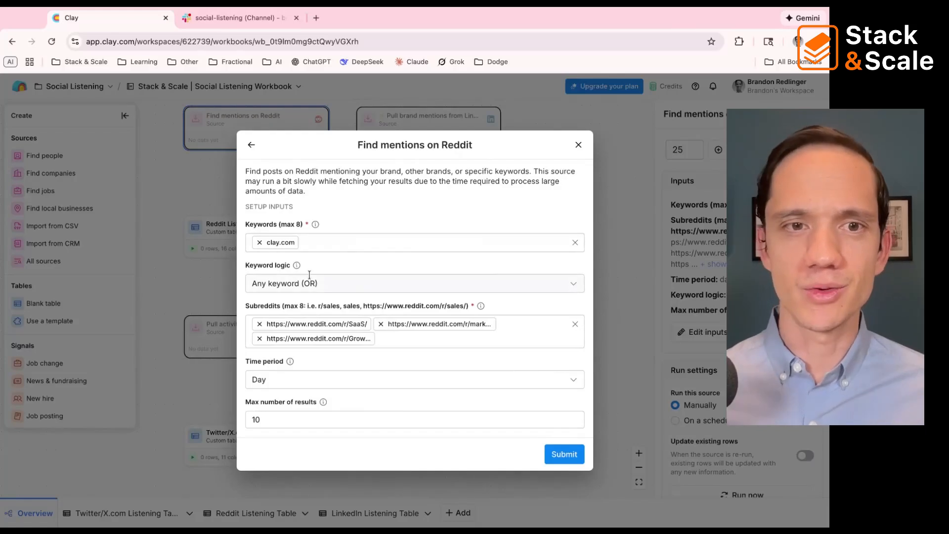
Step: Replace the Reddit source's keyword with avarra.ai and avarra, keeping the keyword logic at Any keyword (OR)
click(314, 243)
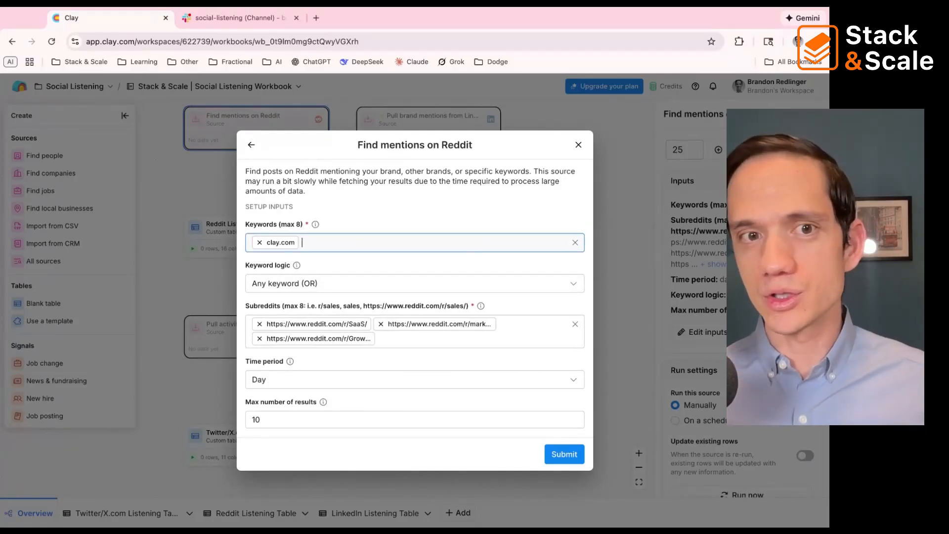
key(BackSpace)
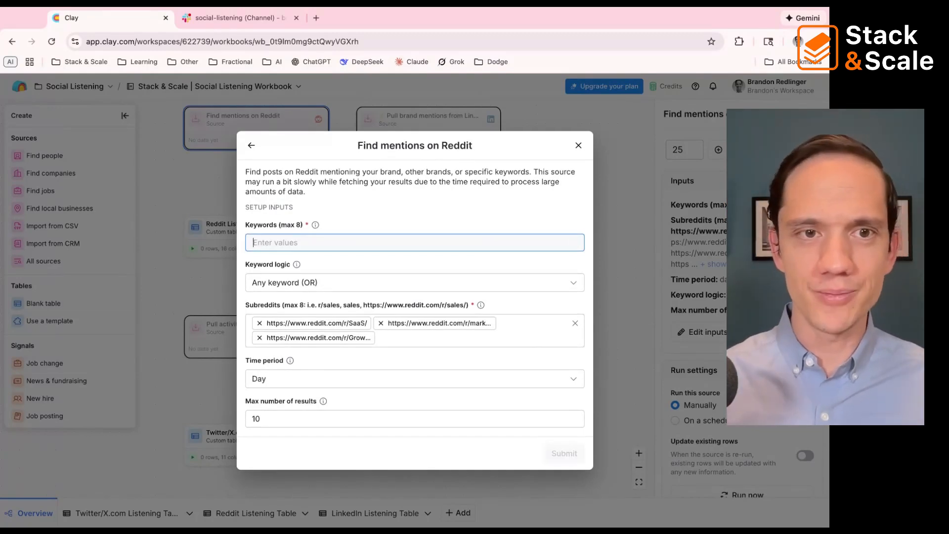
text(avar)
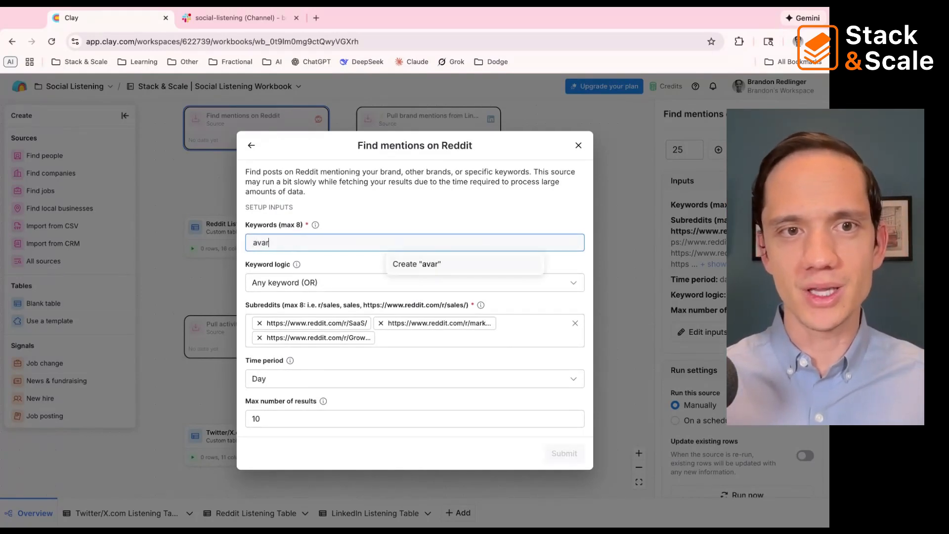
text(ra.c)
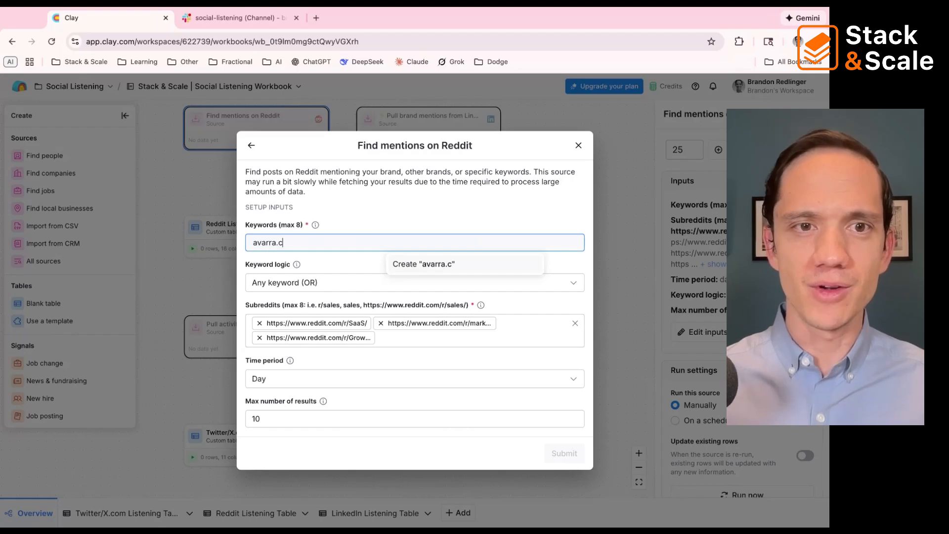
text(i)
key(Return)
text(av)
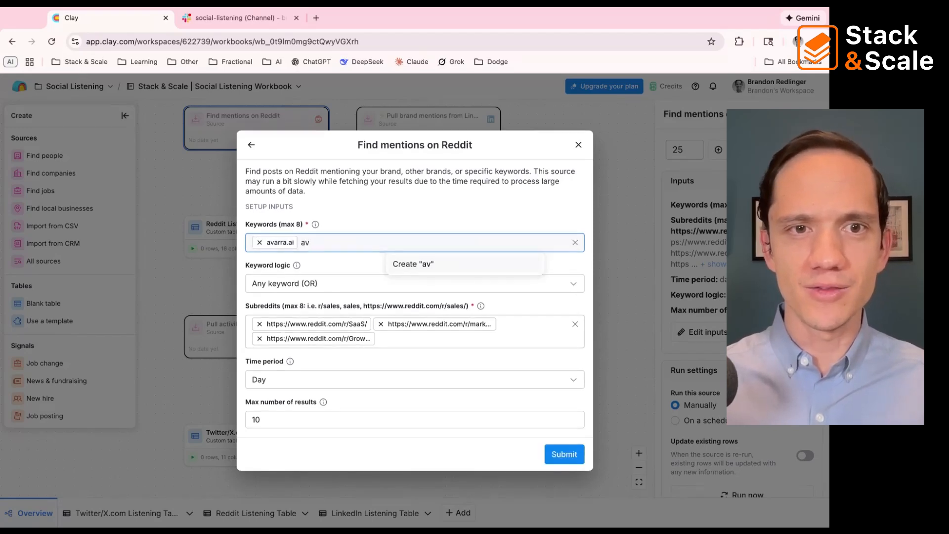
text(arra)
key(Return)
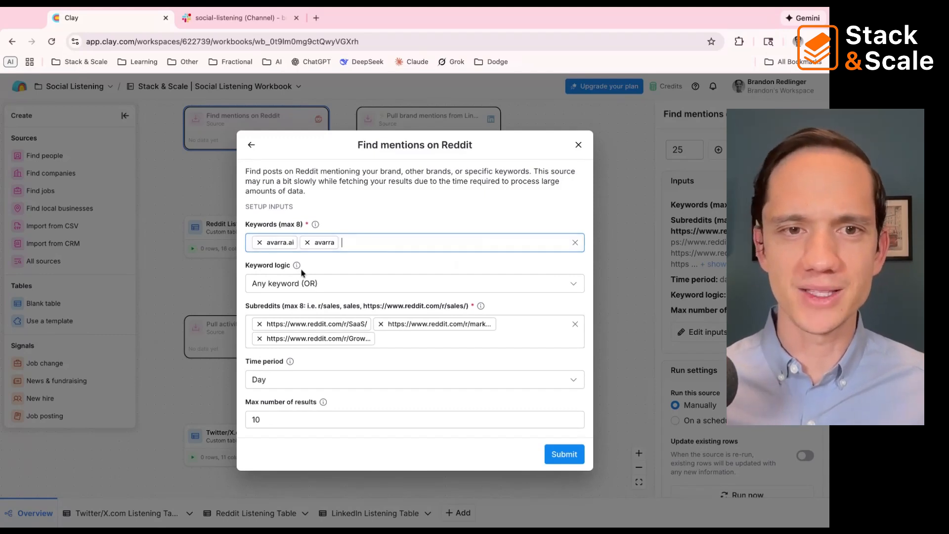
click(309, 282)
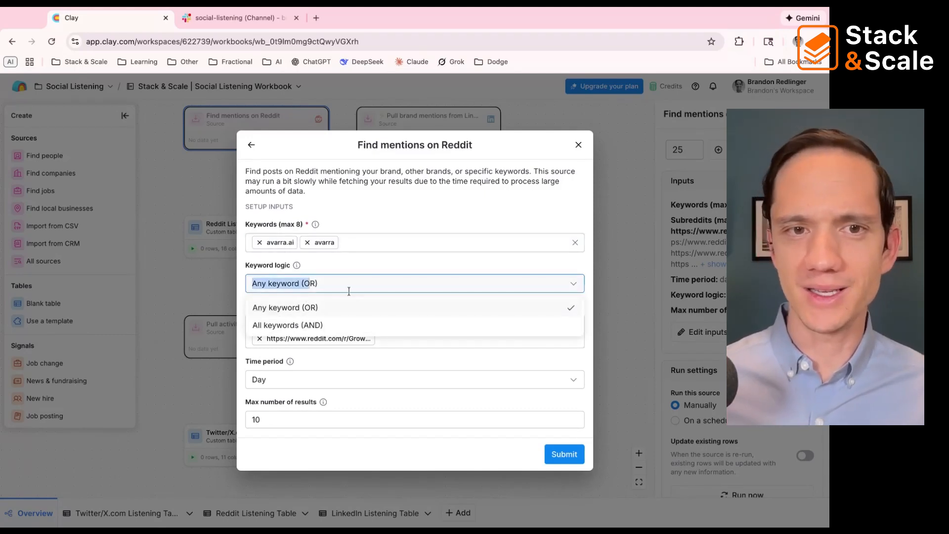
click(360, 271)
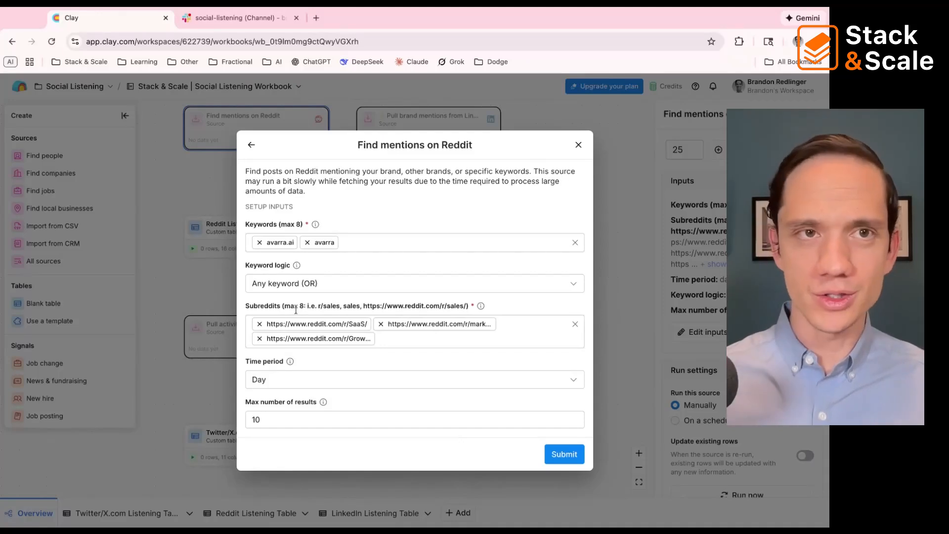
Step: Open the Reddit home page in a new browser tab
key(super+t)
text(redd)
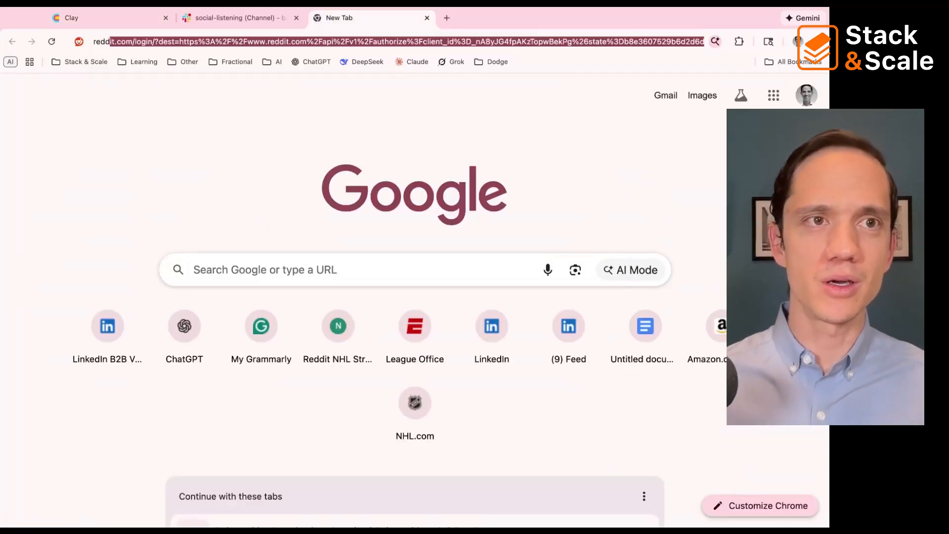
key(Left)
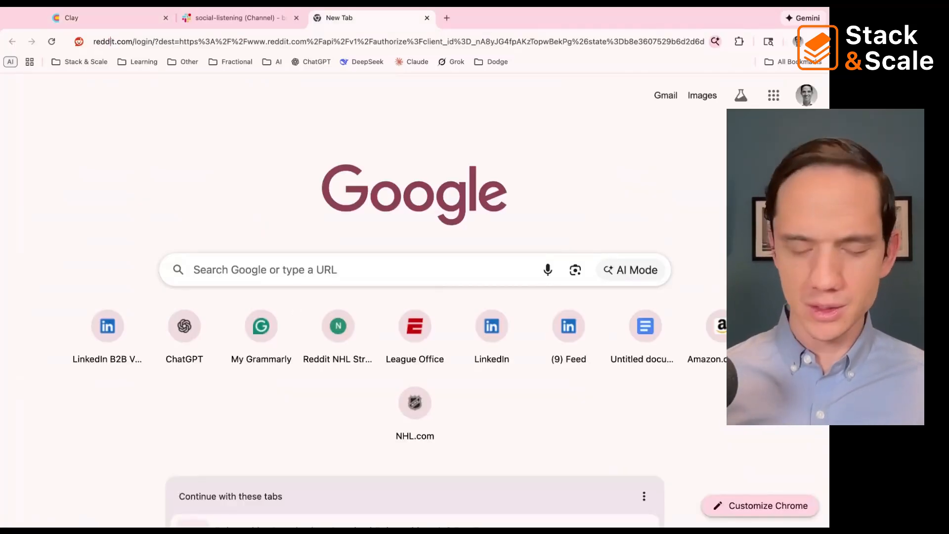
key(shift+End)
key(Delete)
key(Return)
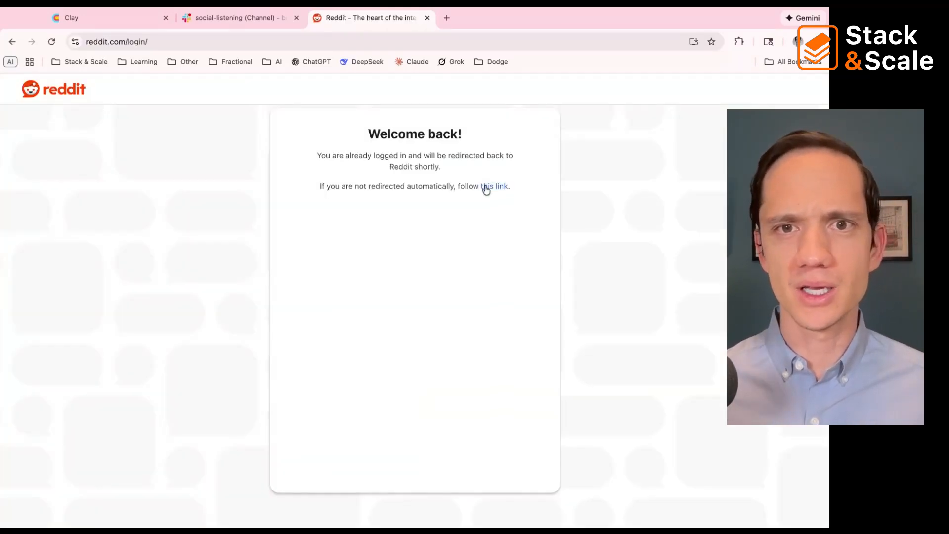
click(486, 186)
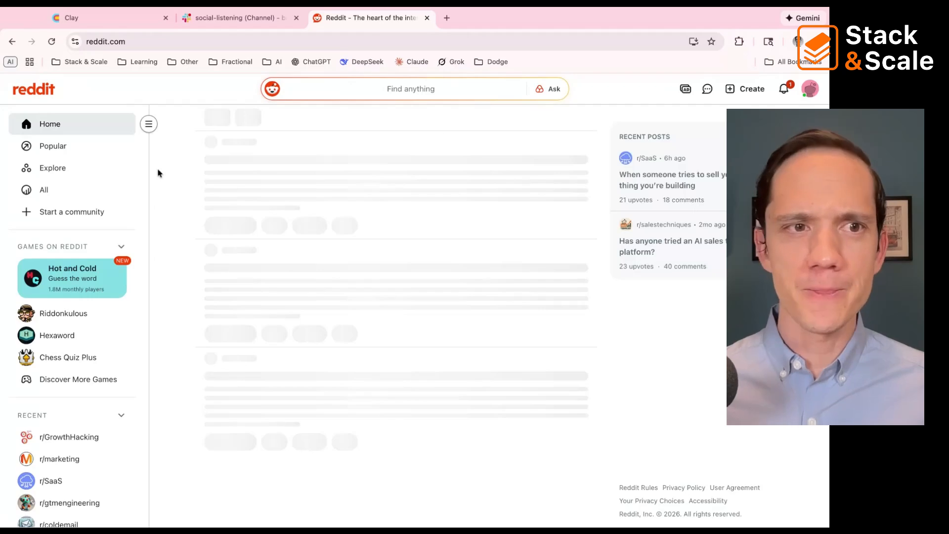
Step: Search Reddit for "saas", open the r/SaaS community and select its web address
click(327, 89)
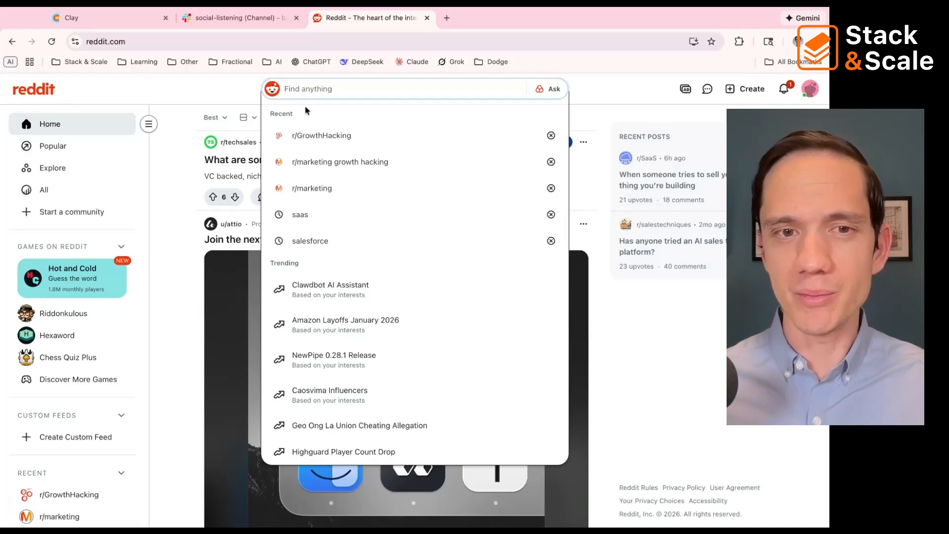
text(s)
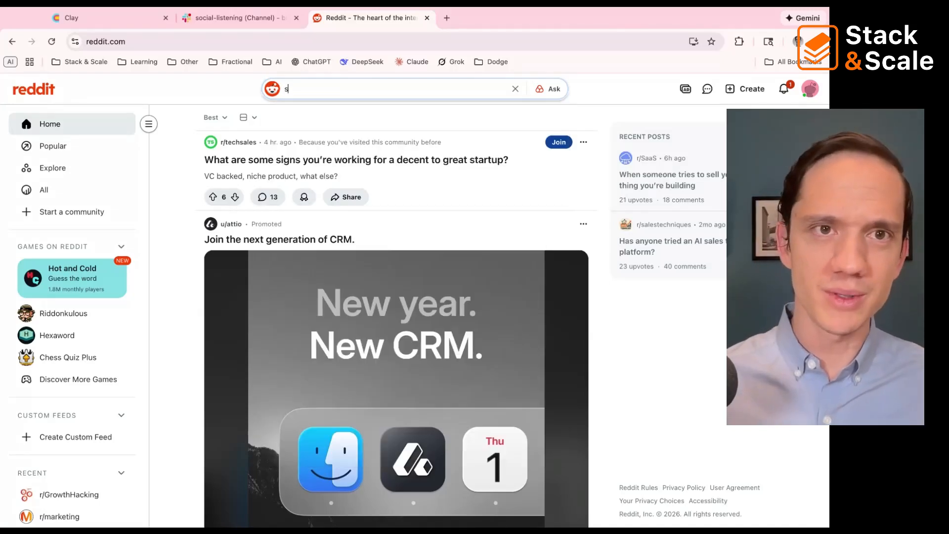
text(aas)
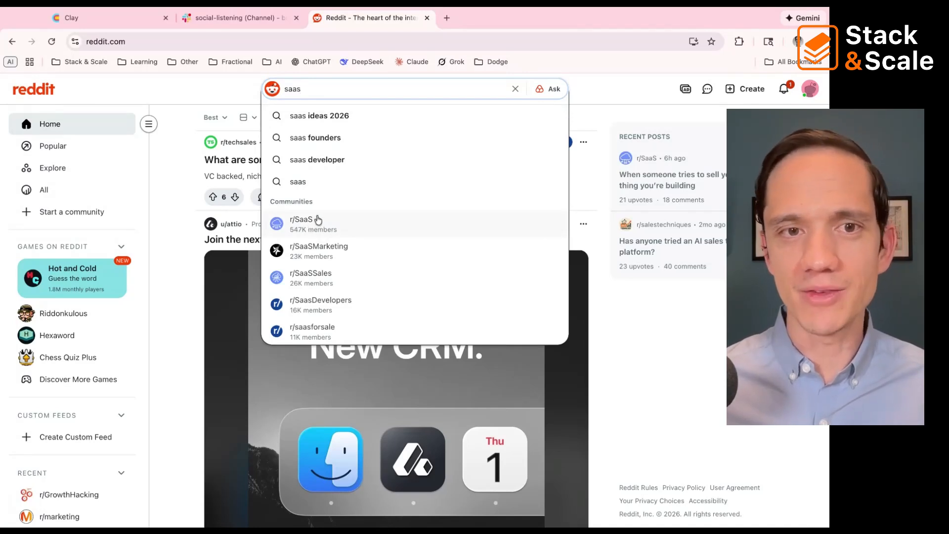
click(314, 226)
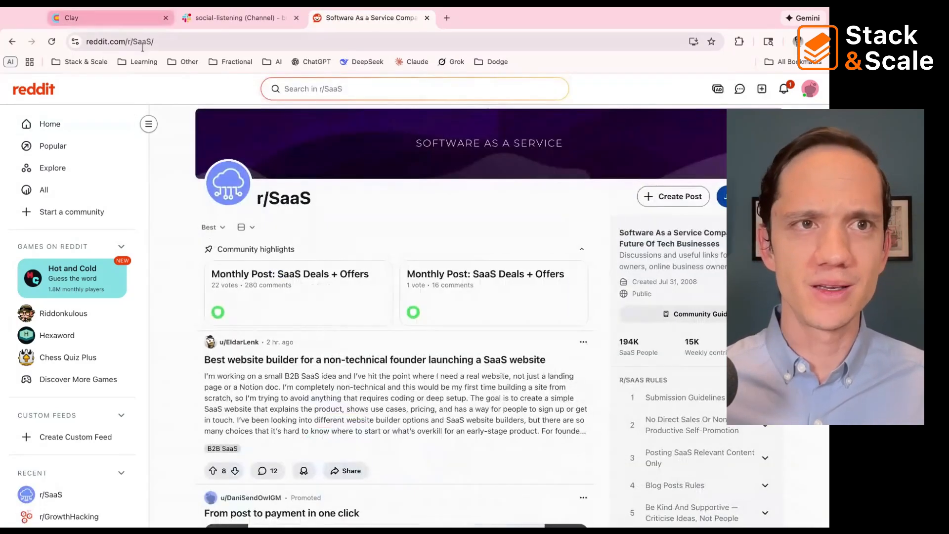
click(146, 42)
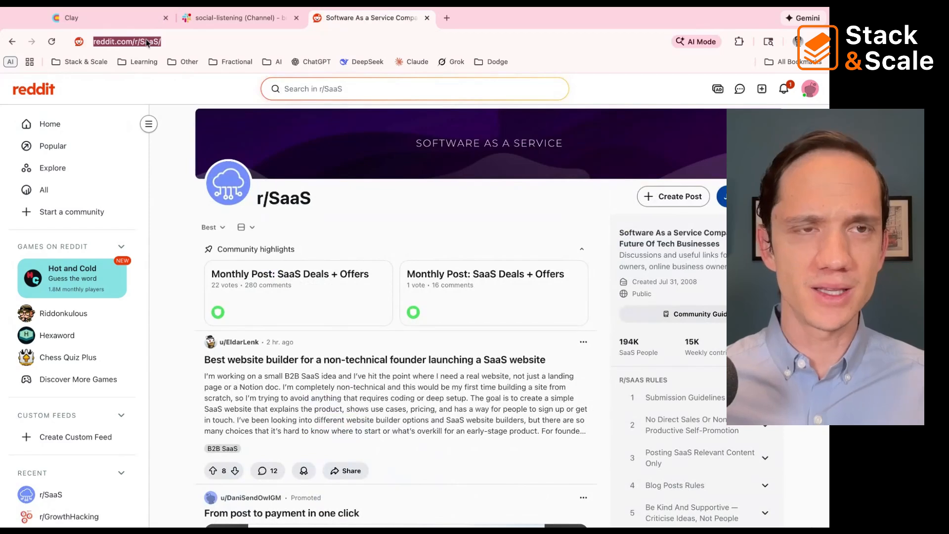
click(102, 18)
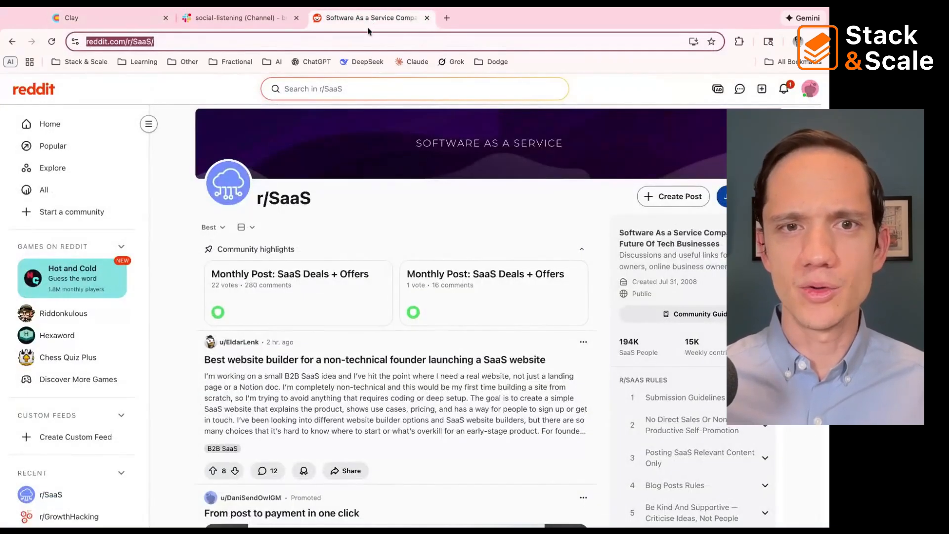
Step: Search Reddit for "growth hacking", open the r/GrowthHacking community for its web address, and return to the Clay form
click(318, 90)
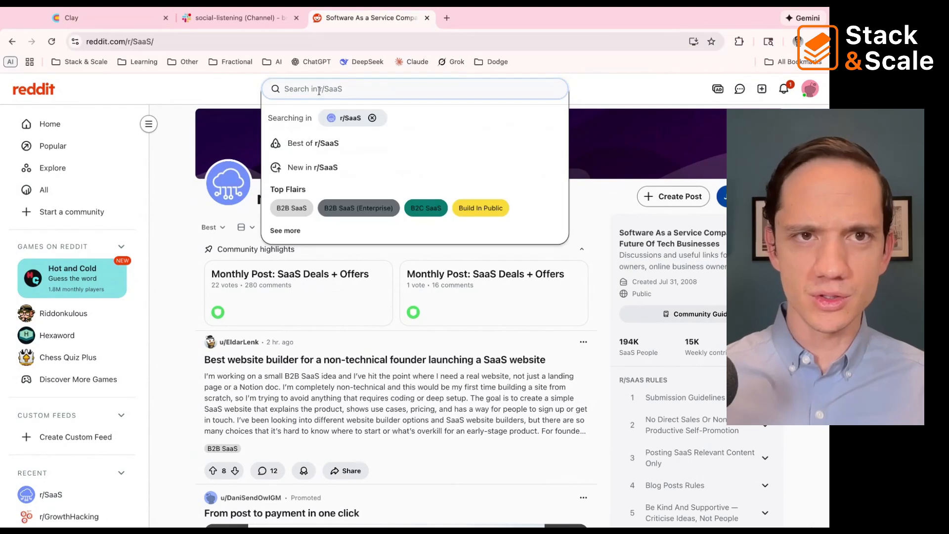
text(gro)
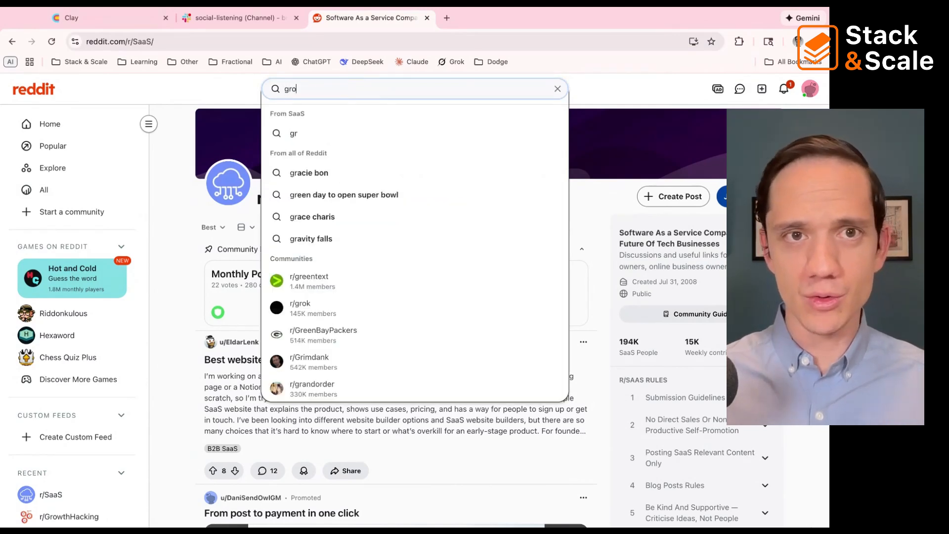
text(wth hacking)
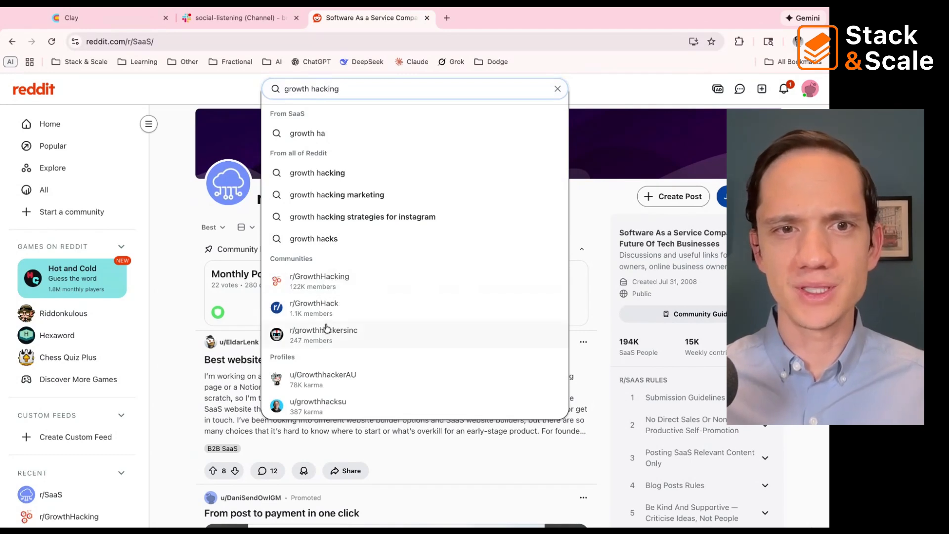
click(329, 281)
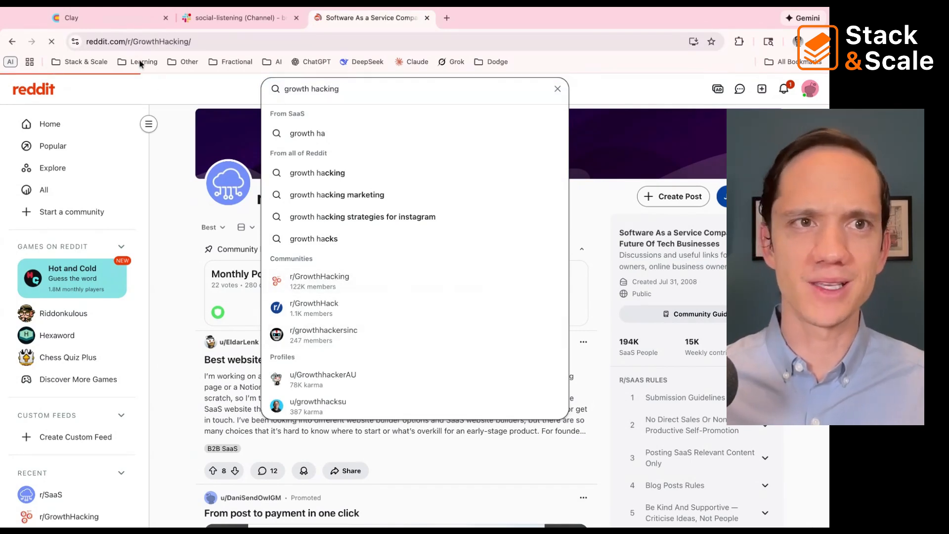
click(136, 45)
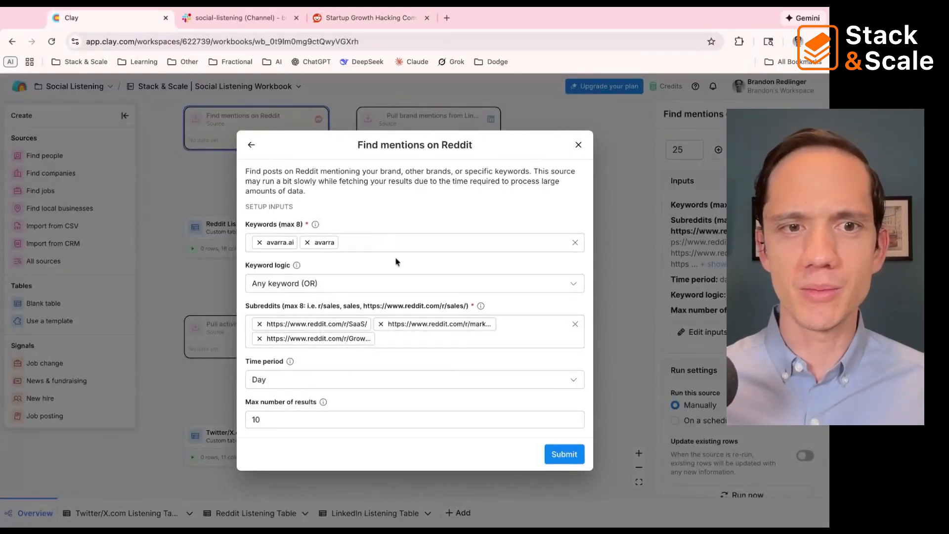
Step: Try the All time (default) time period for the Reddit mentions and set it back to Day
click(336, 371)
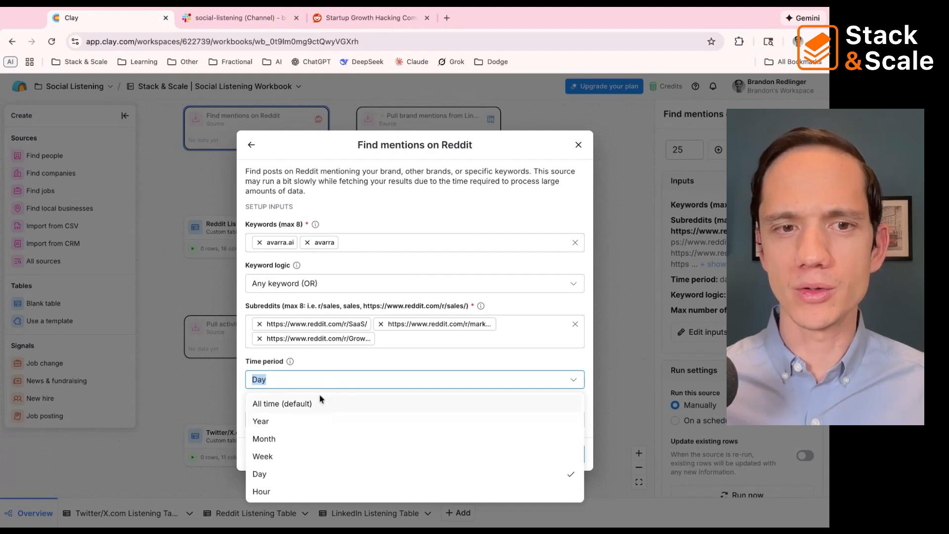
click(318, 403)
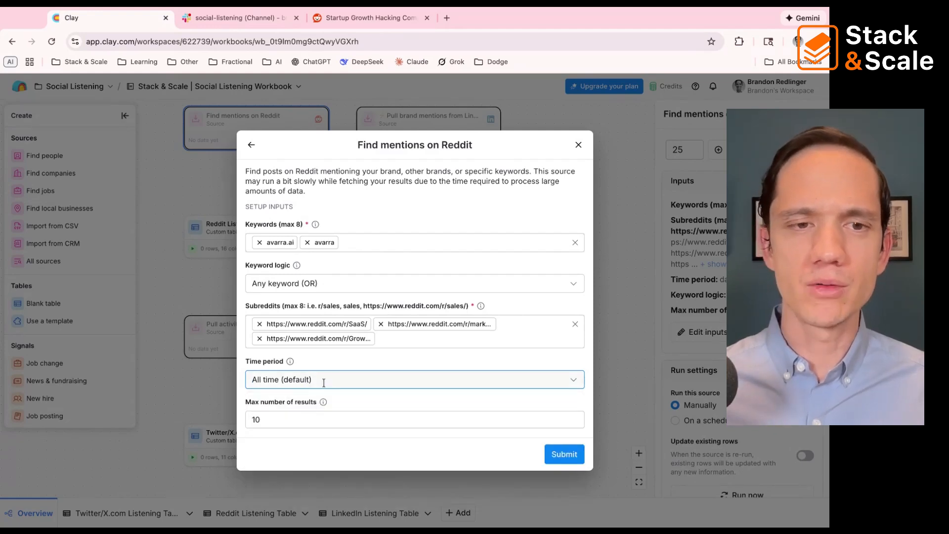
click(570, 380)
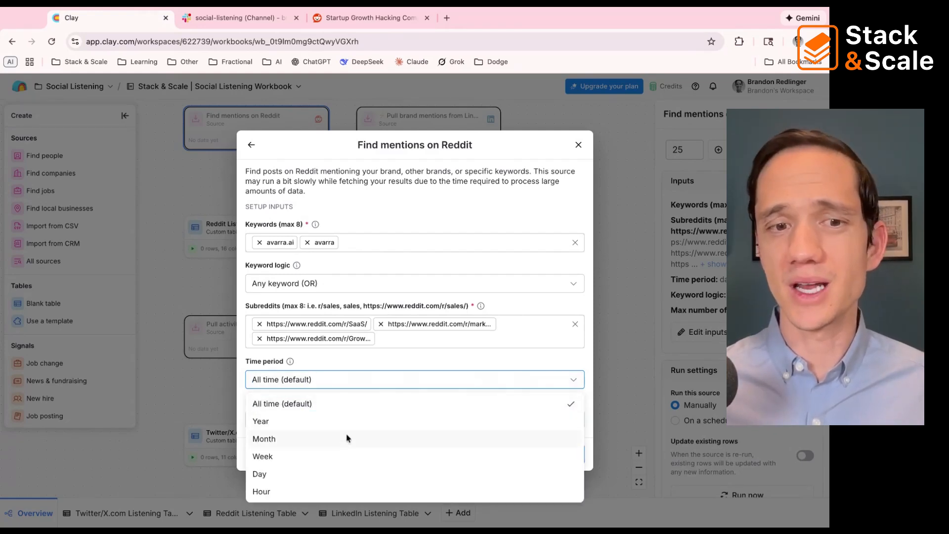
click(326, 472)
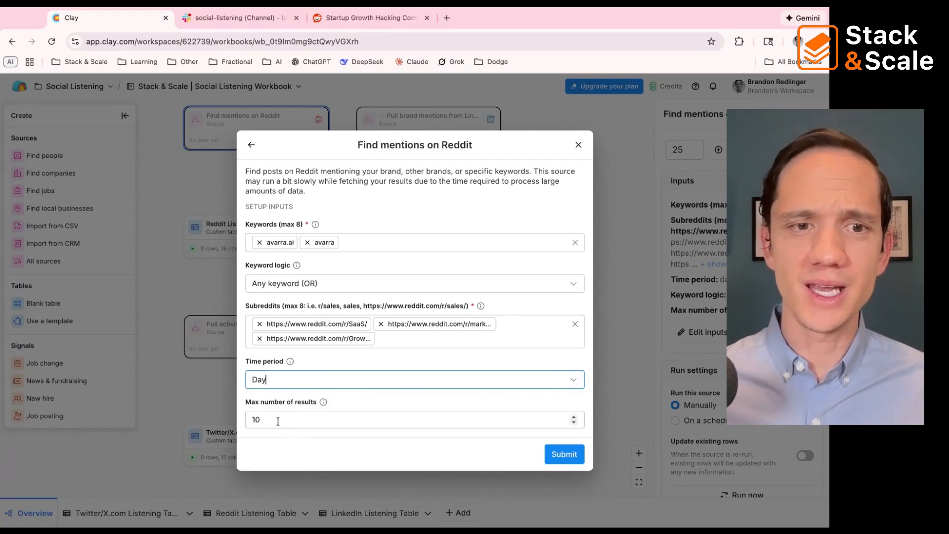
Step: Submit the Reddit source inputs with a maximum of 10 results, and cancel the import into the Reddit Listening Table
key(Tab)
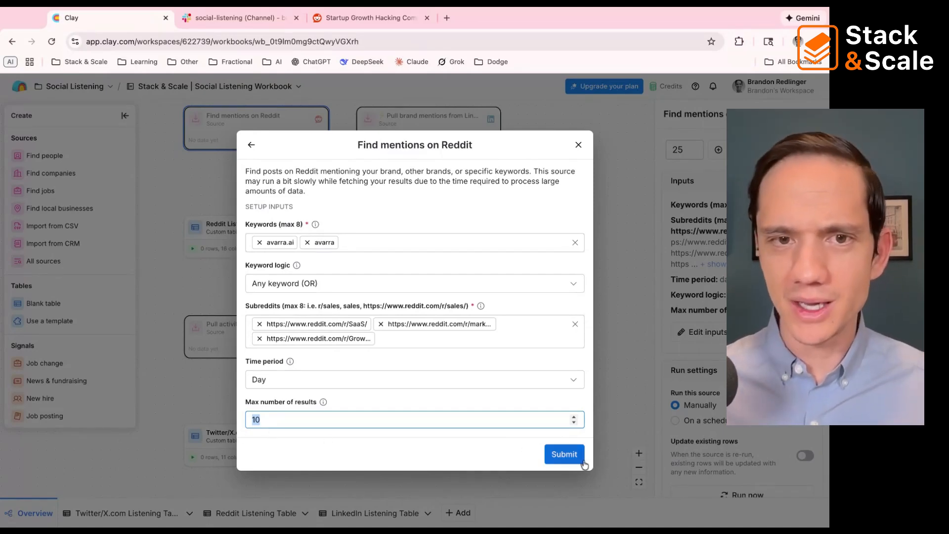
click(564, 454)
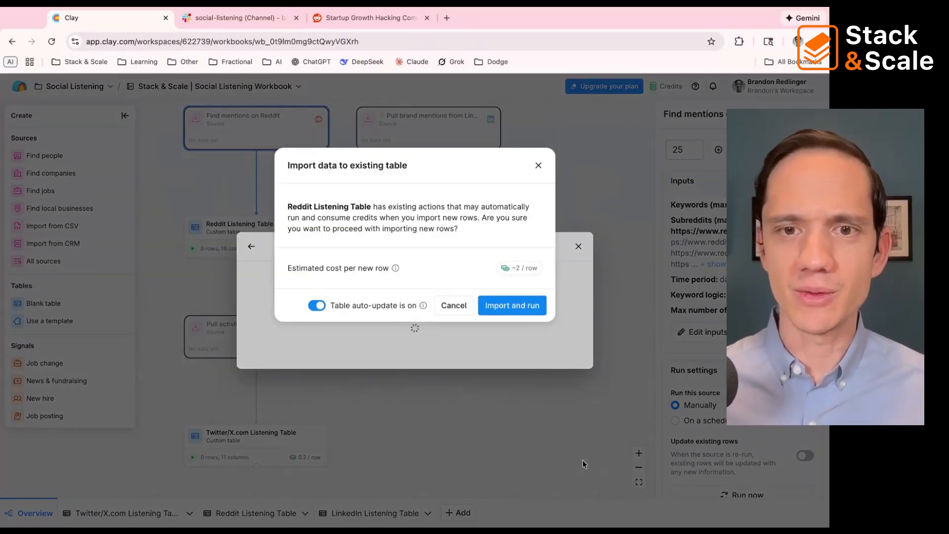
click(452, 307)
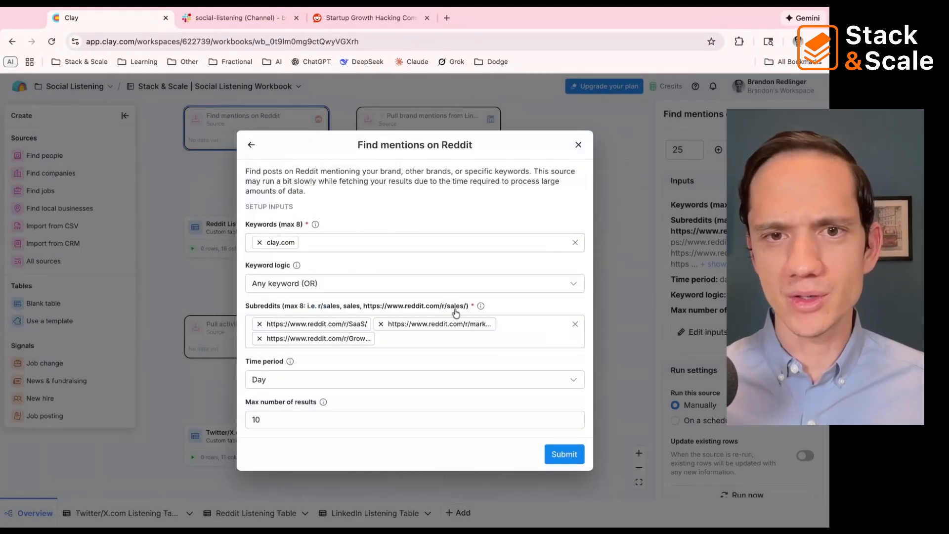
Step: Close the Find mentions on Reddit form and open the Reddit Listening Table with its actions panel closed
click(578, 145)
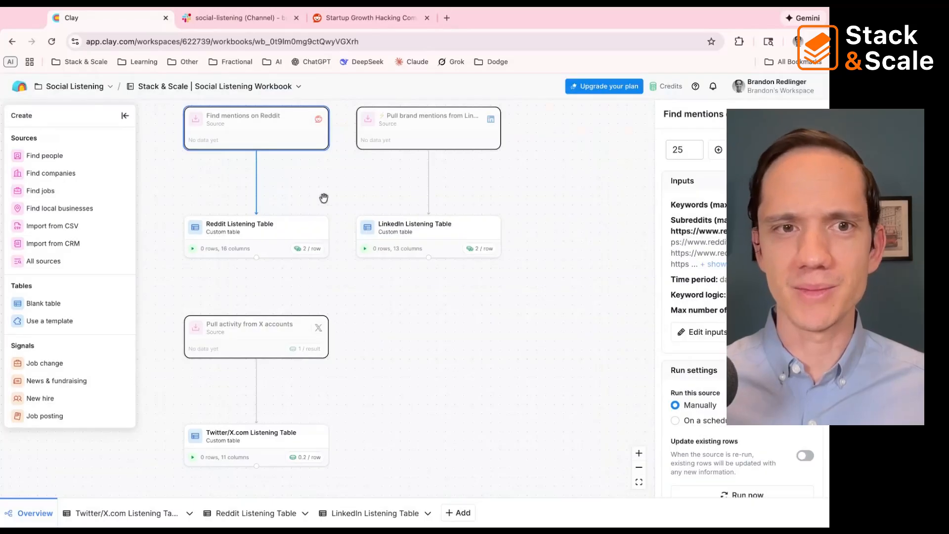
double_click(270, 229)
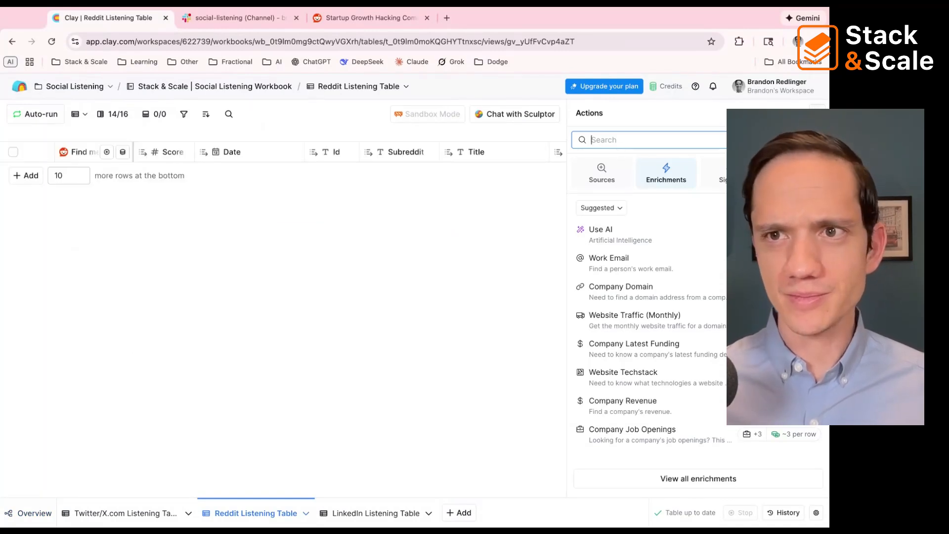
click(817, 113)
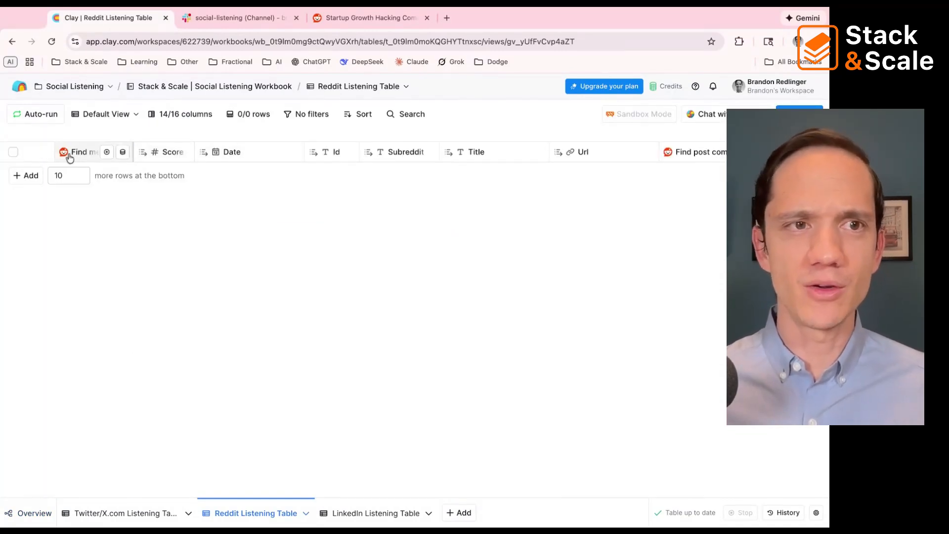
Step: Review the Reddit Listening Table's columns and open the settings of the Reddit Sentiment Analysis column
scroll(227, 157, right, 2)
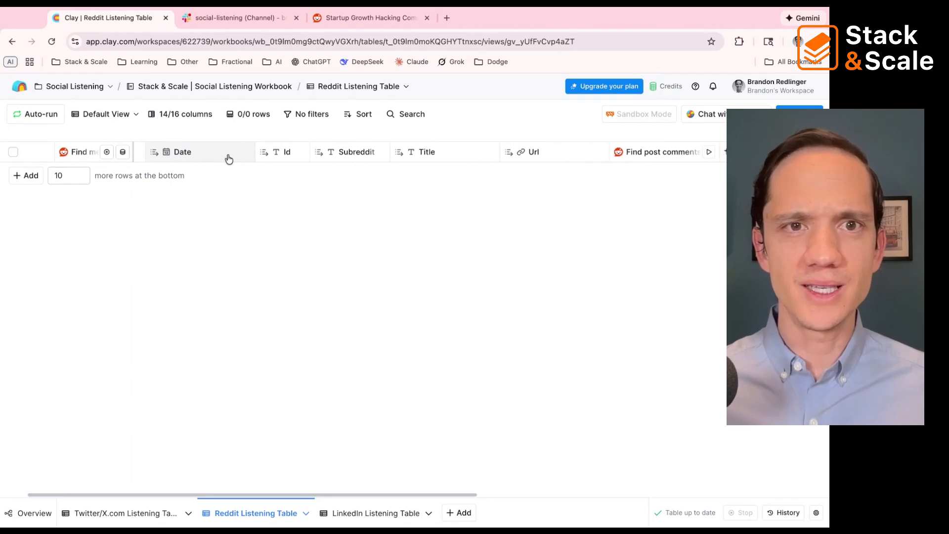
scroll(228, 158, right, 3)
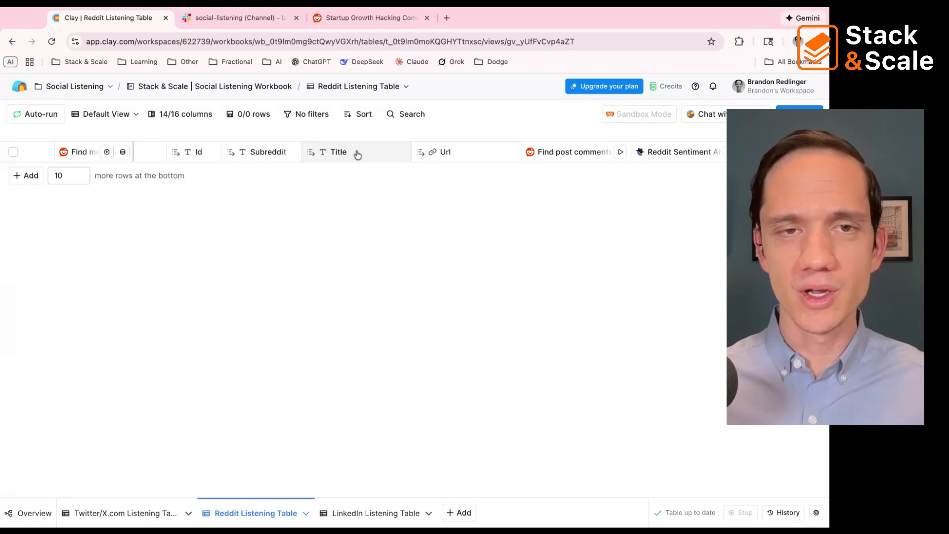
scroll(449, 160, right, 3)
scroll(451, 161, right, 1)
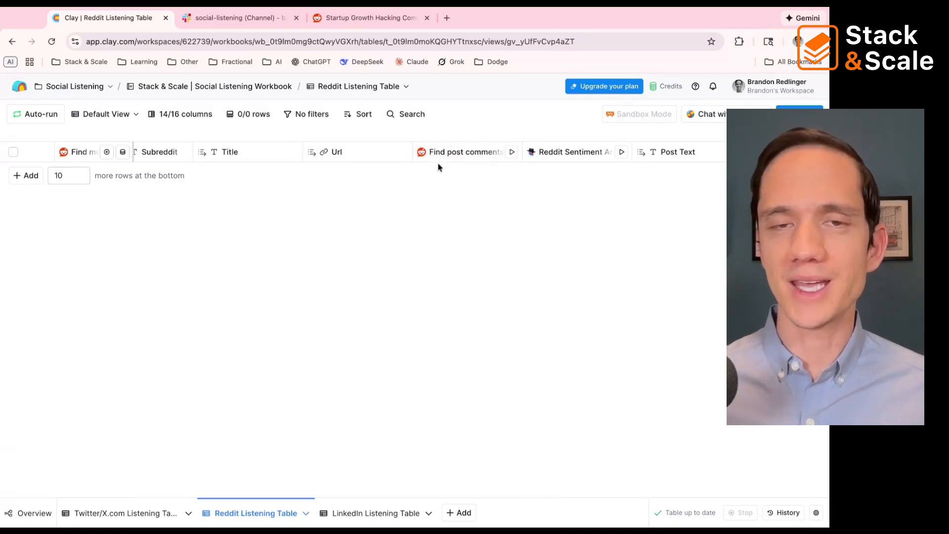
scroll(438, 168, right, 1)
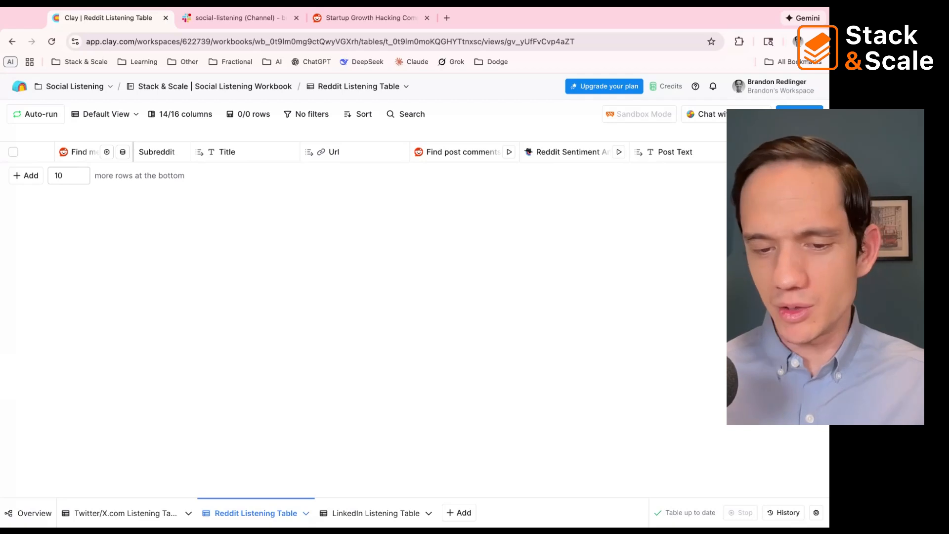
click(556, 157)
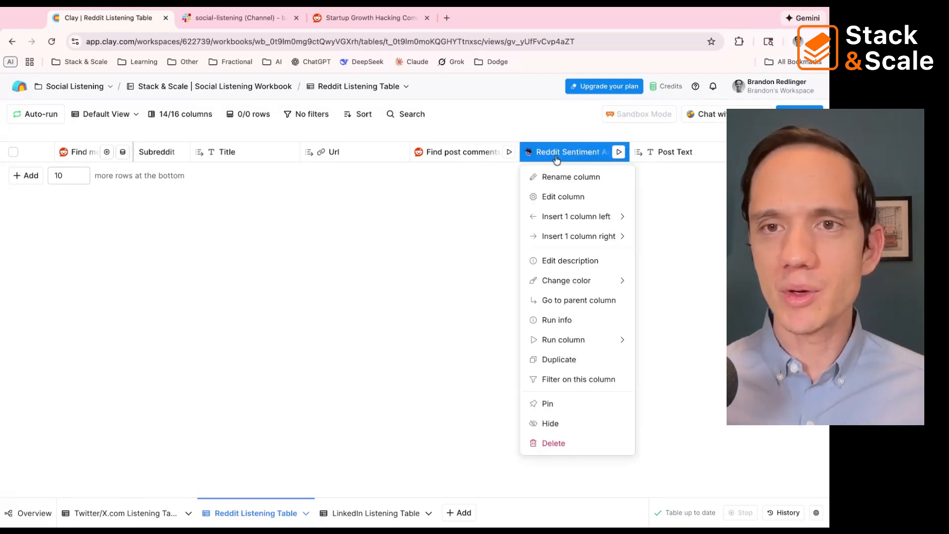
click(562, 197)
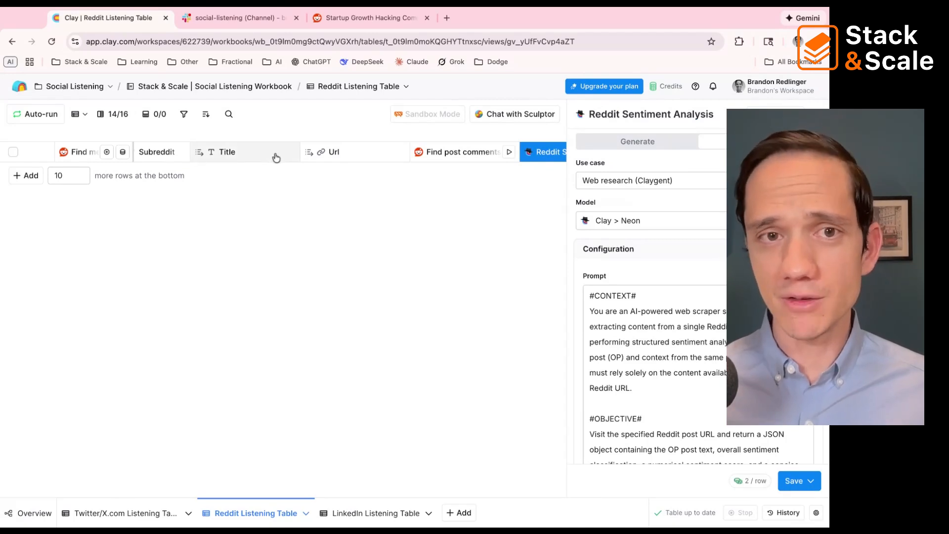
Step: Examine the context, objective and instructions in the Reddit Sentiment Analysis prompt, and view the available AI models
scroll(276, 156, right, 4)
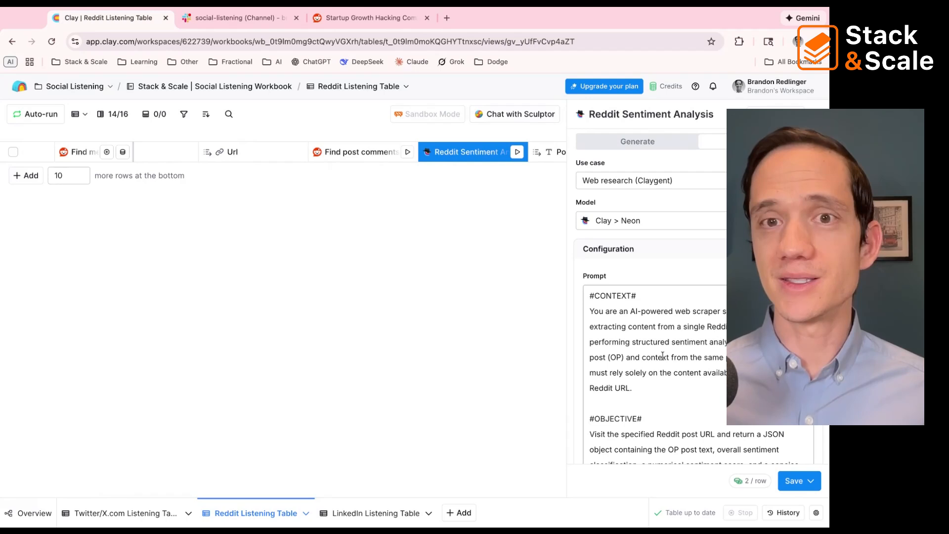
scroll(677, 297, down, 4)
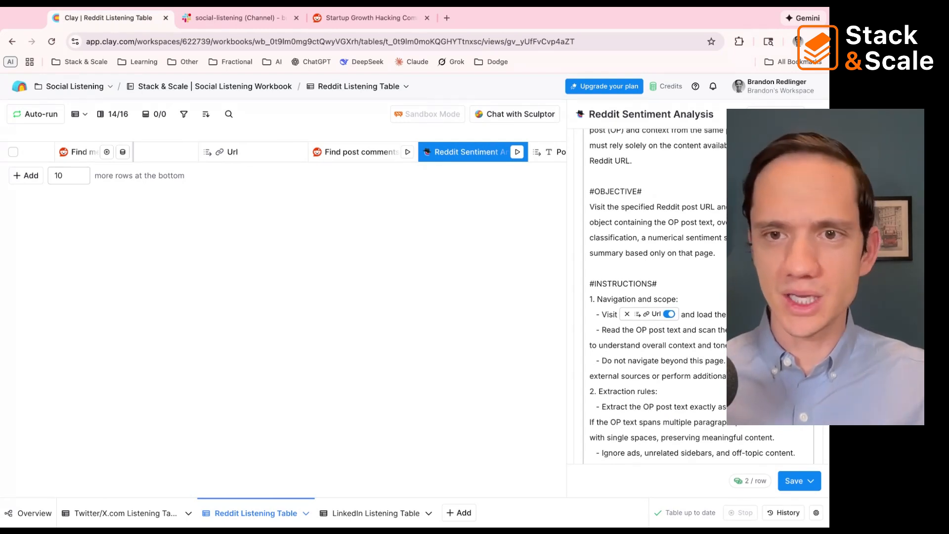
scroll(677, 296, down, 1)
scroll(657, 296, down, 1)
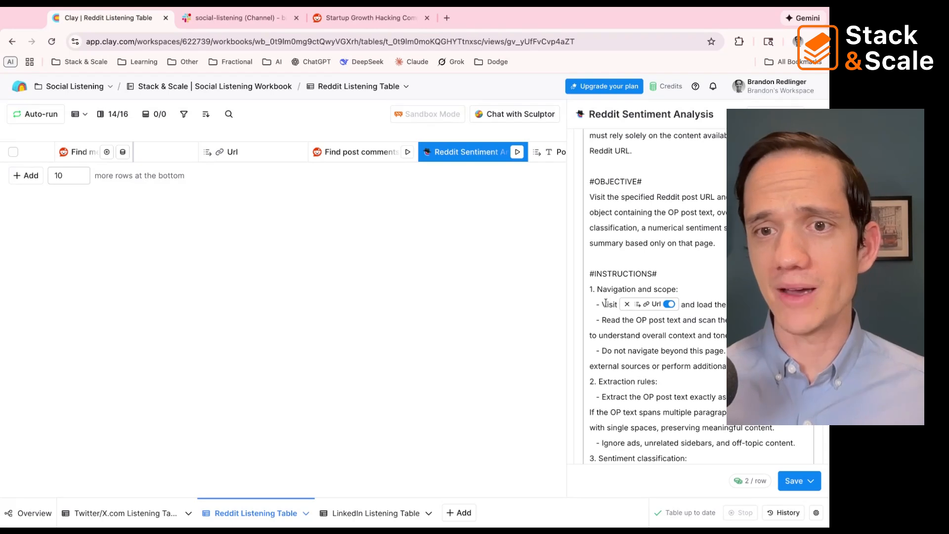
scroll(605, 303, up, 5)
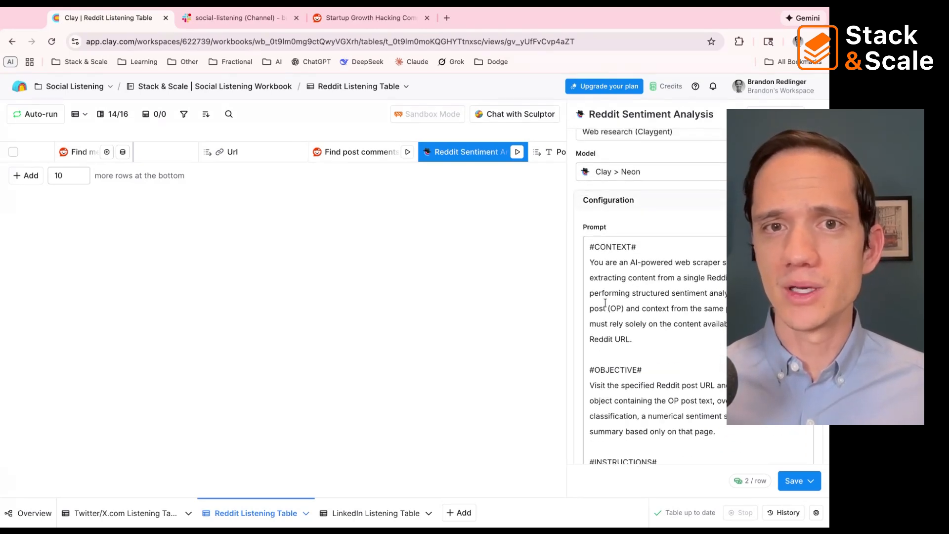
scroll(653, 296, down, 3)
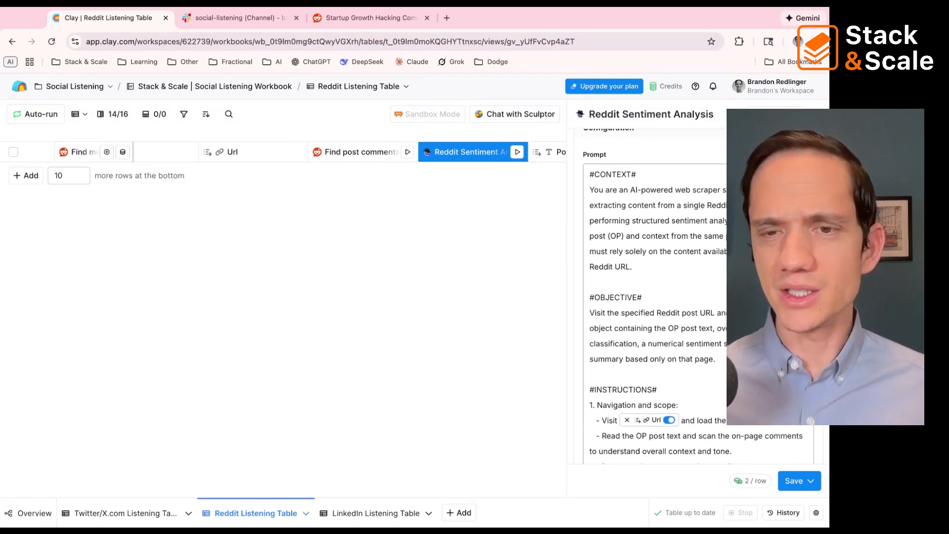
scroll(626, 223, up, 3)
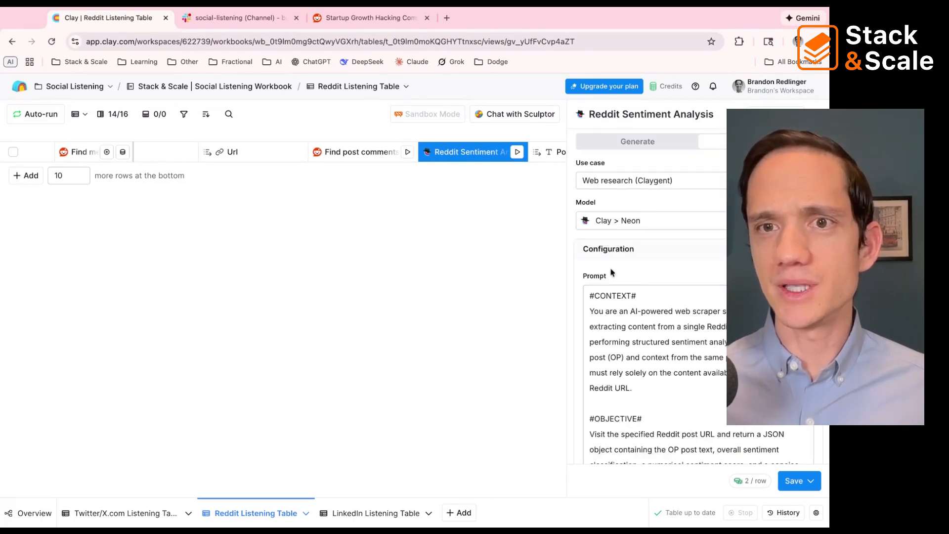
click(626, 223)
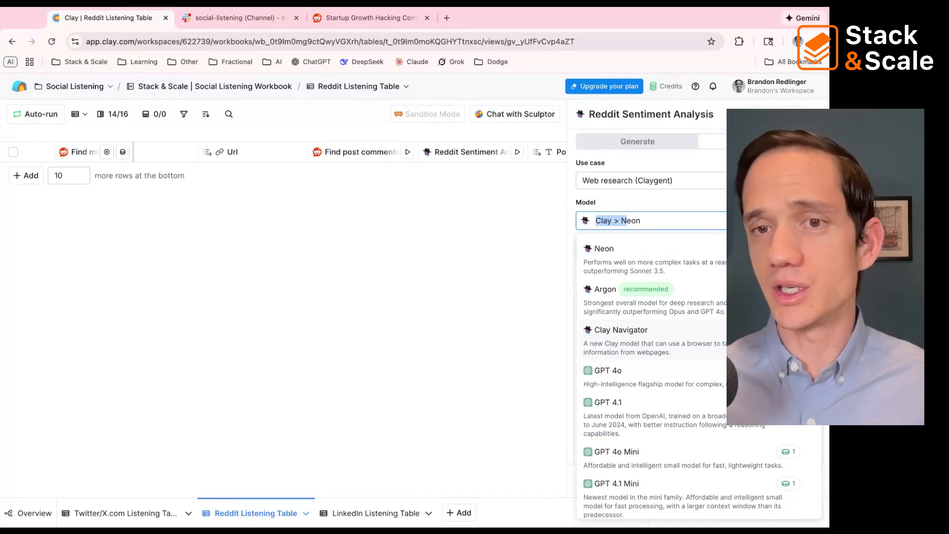
click(597, 216)
Step: Read the sentiment prompt's scoring rules, output formatting and example outputs, and close the column settings
scroll(648, 317, down, 10)
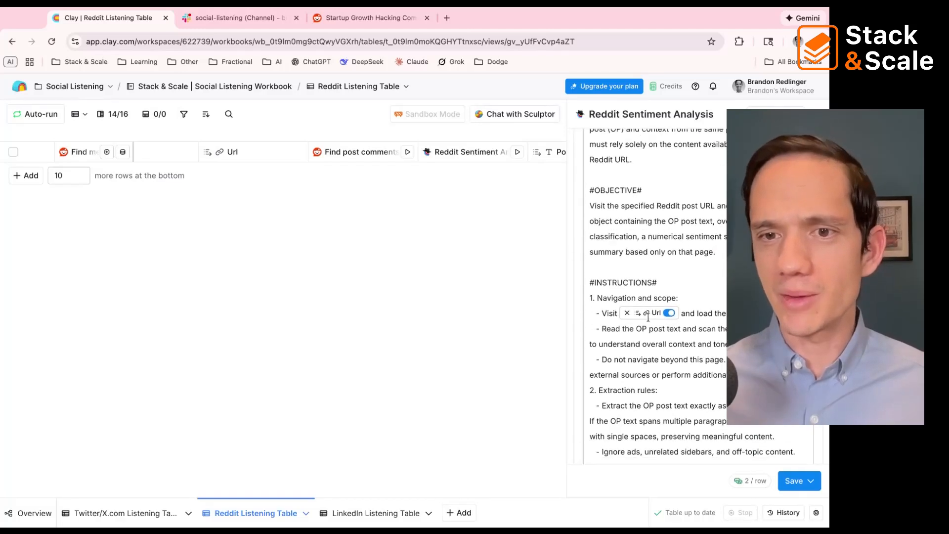
scroll(653, 297, down, 6)
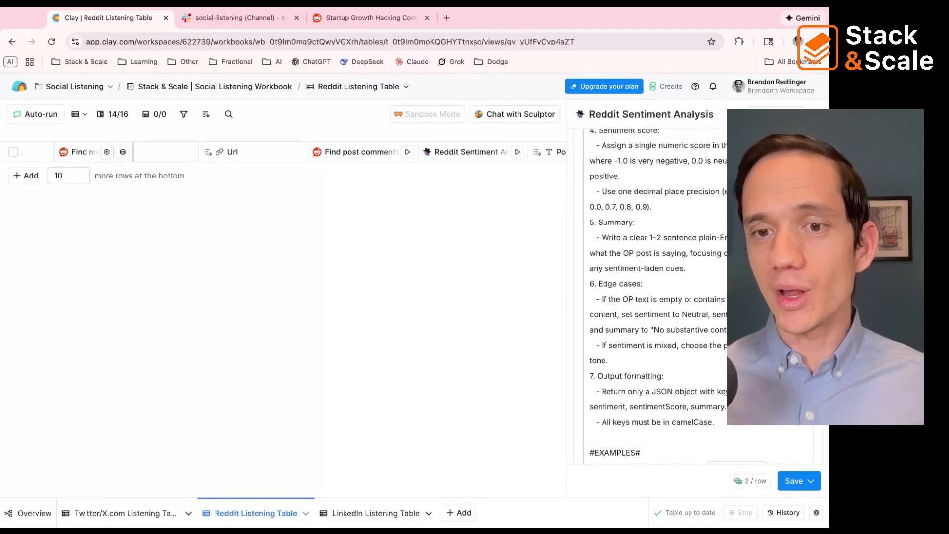
scroll(652, 296, down, 2)
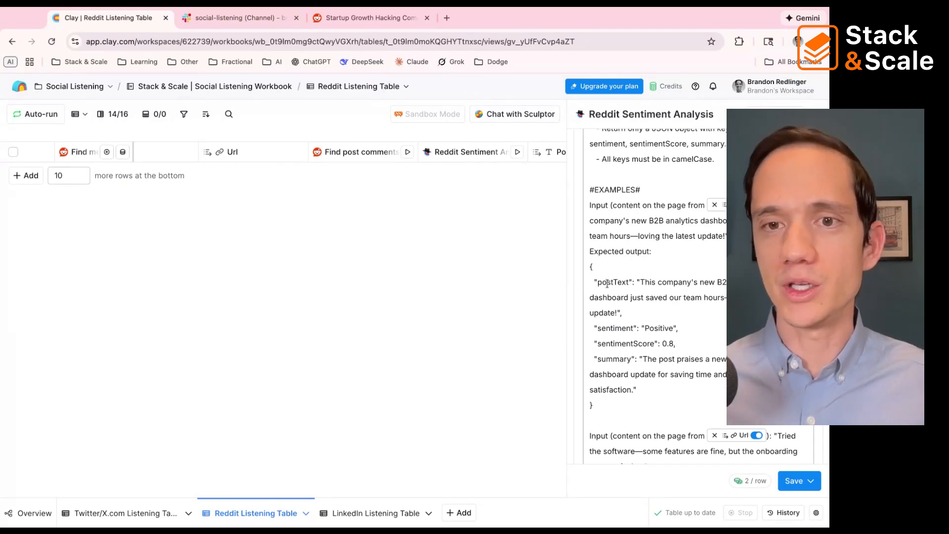
scroll(603, 283, down, 1)
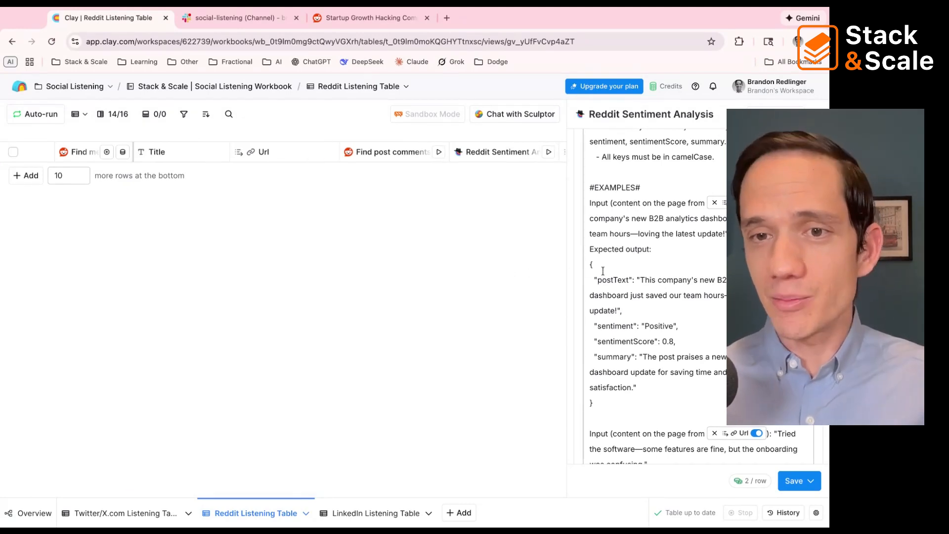
click(660, 325)
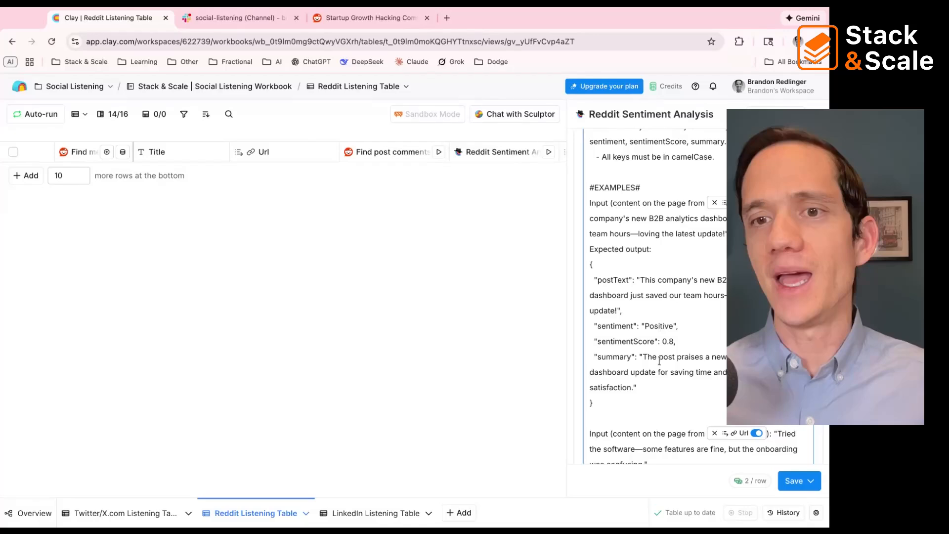
click(814, 114)
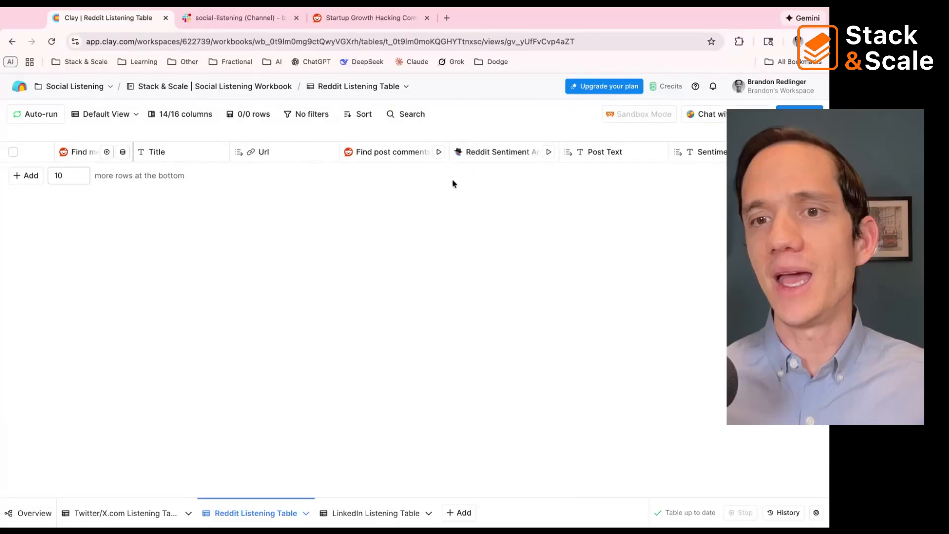
Step: Look over the Post Text, Sentiment, Sentiment Score and Summary columns, and open the Send message to channel column's settings
scroll(452, 183, right, 3)
scroll(450, 185, right, 2)
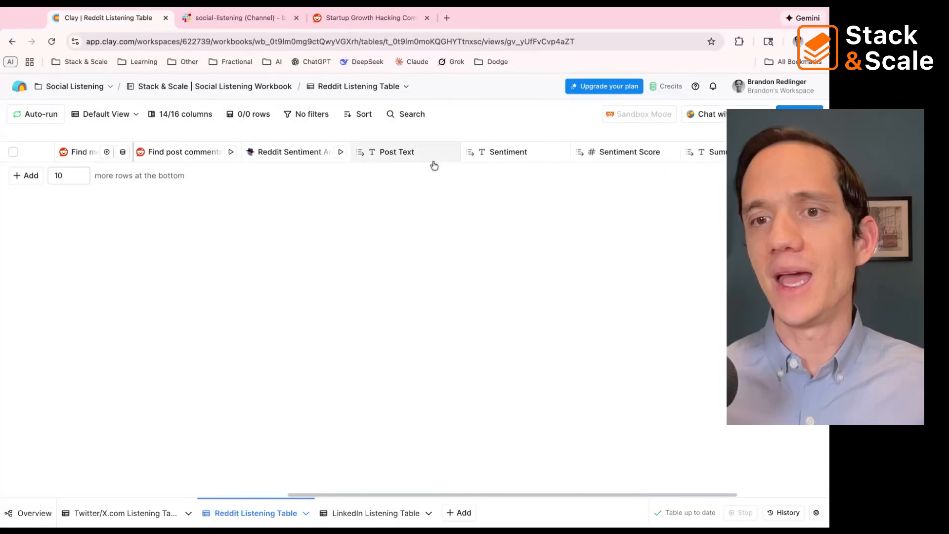
scroll(463, 172, right, 5)
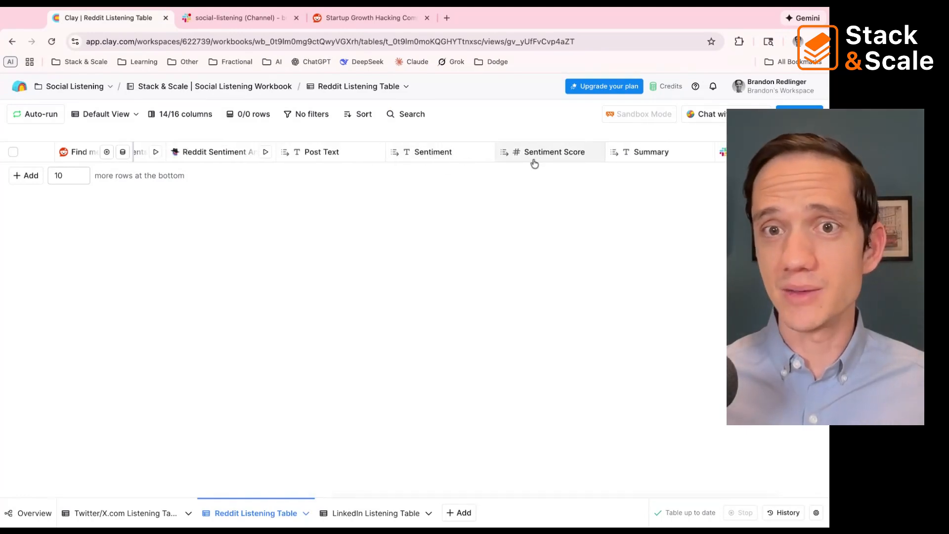
click(657, 152)
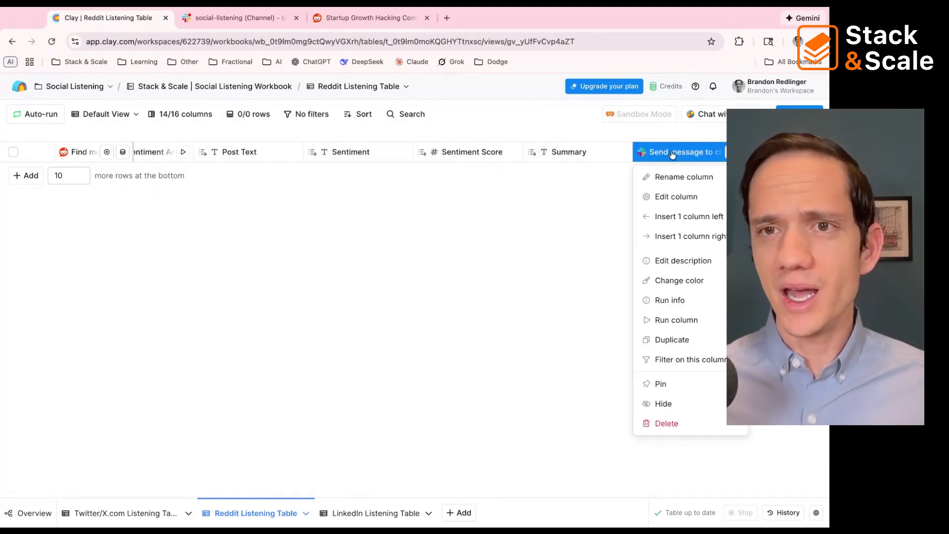
click(660, 195)
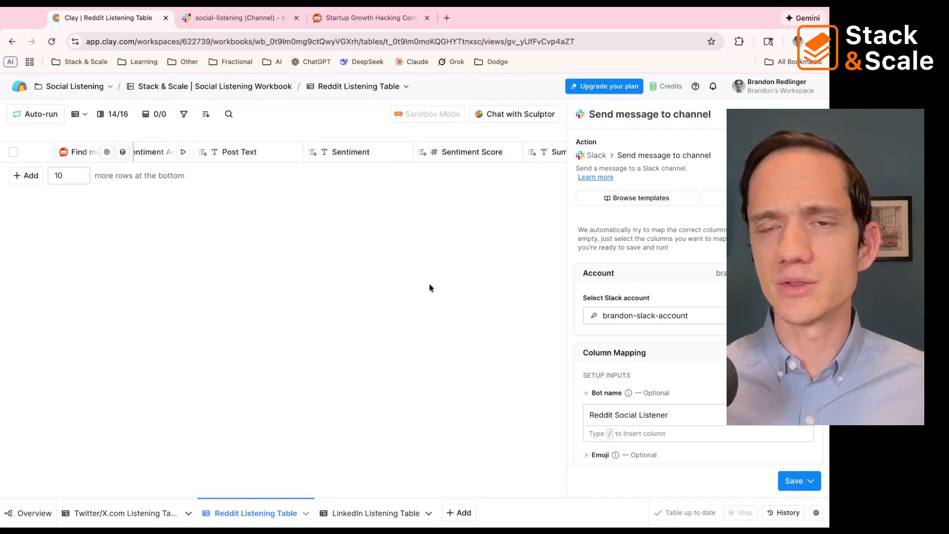
Step: Check the Slack account and bot name in the message settings, and view the available Slack channels, keeping social-listening
scroll(625, 346, down, 3)
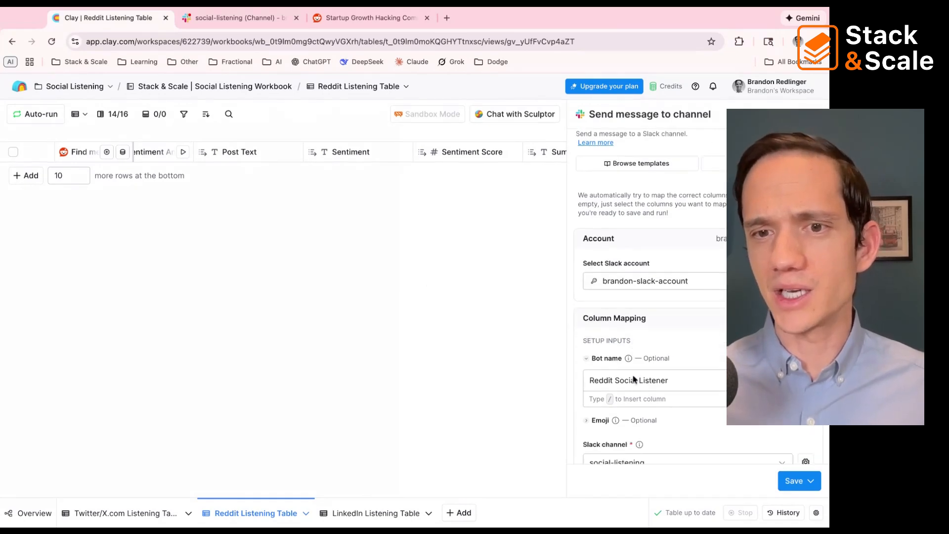
scroll(656, 293, up, 3)
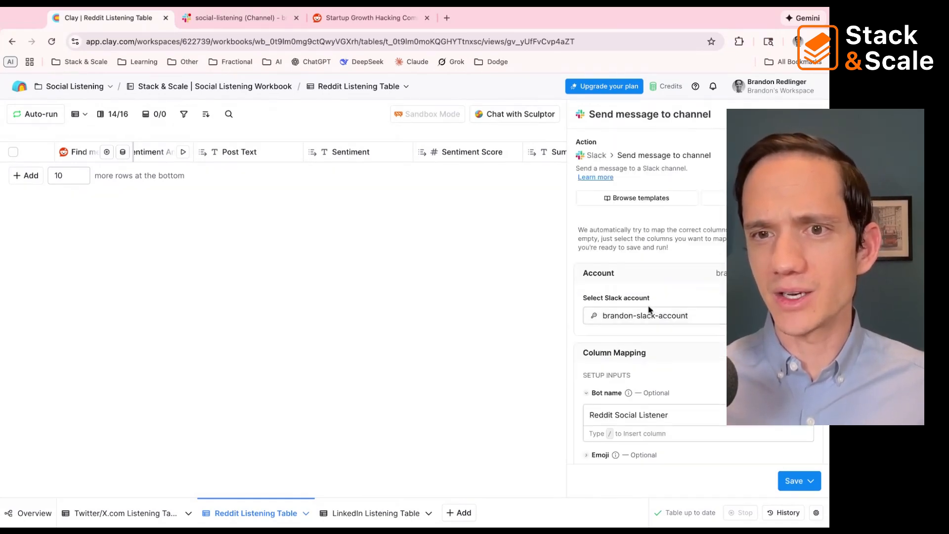
scroll(647, 343, down, 1)
scroll(647, 343, up, 1)
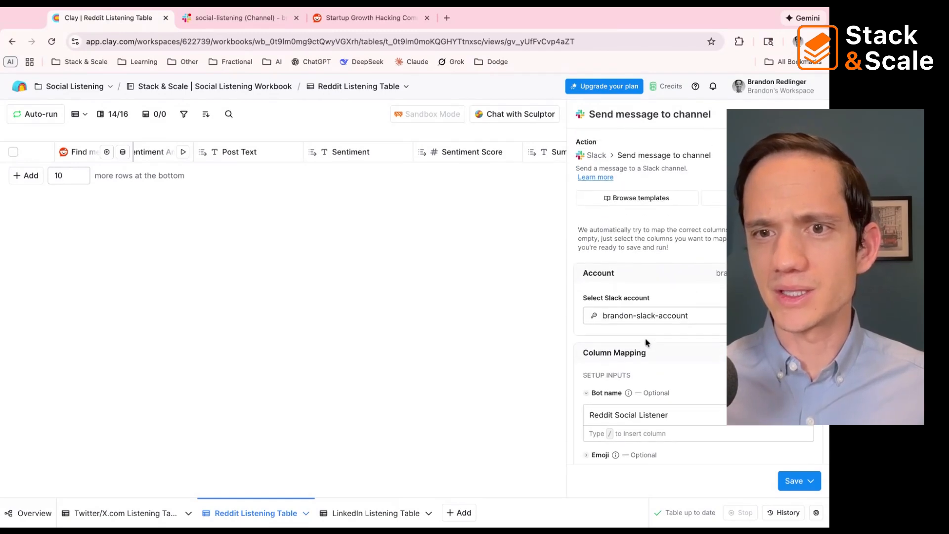
scroll(655, 316, down, 10)
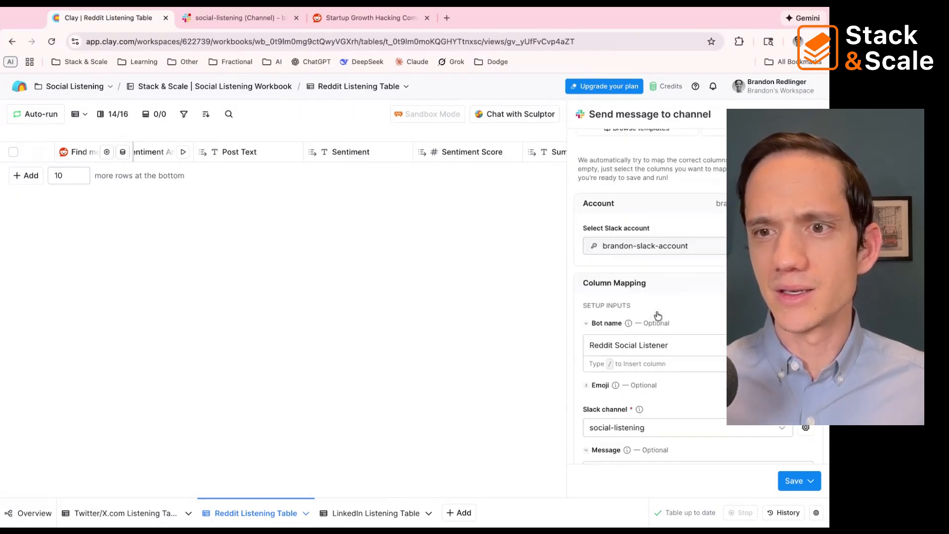
click(652, 269)
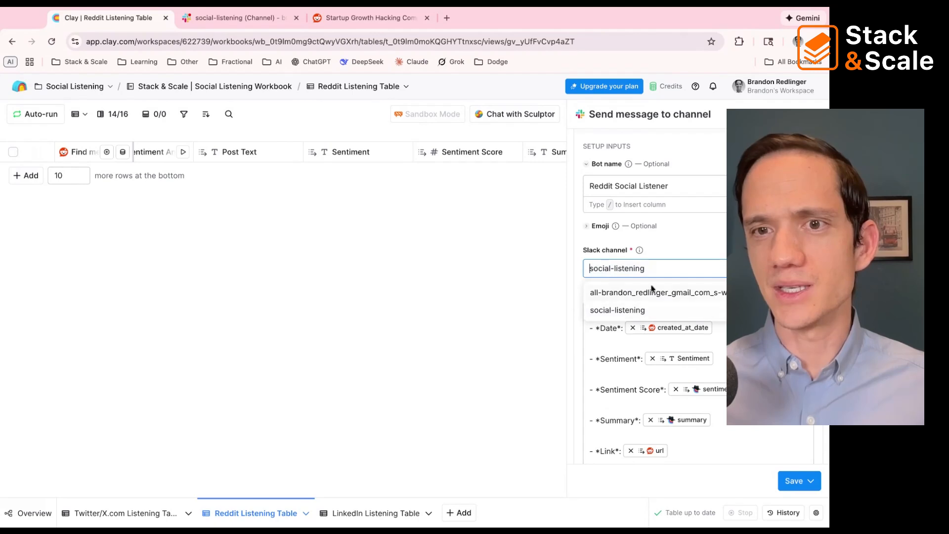
click(662, 264)
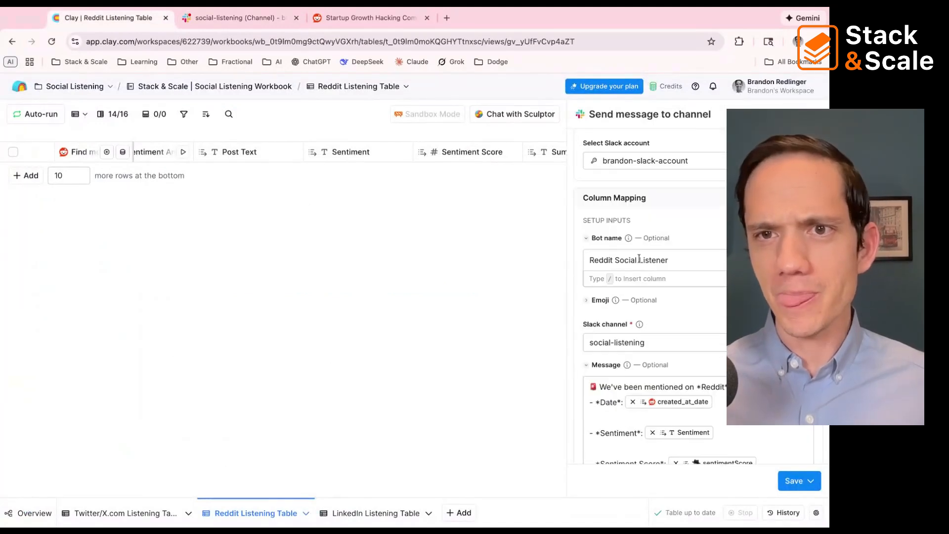
Step: Review the Slack message's column mapping and highlight the bot name text
scroll(639, 259, up, 3)
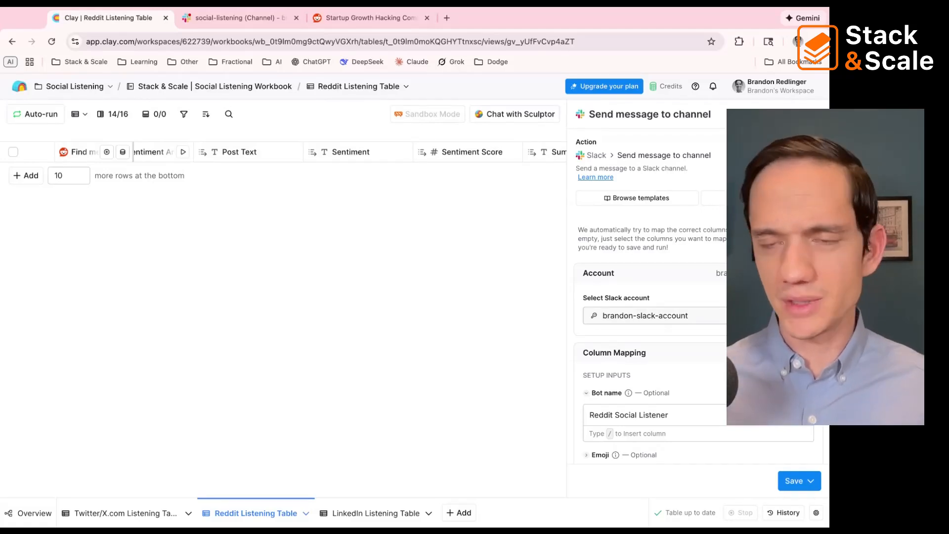
scroll(685, 295, down, 3)
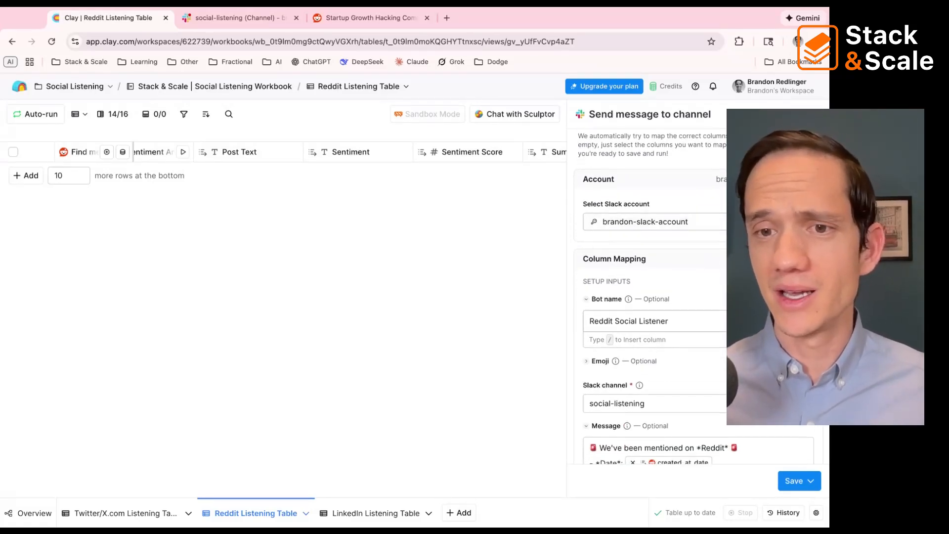
triple_click(688, 321)
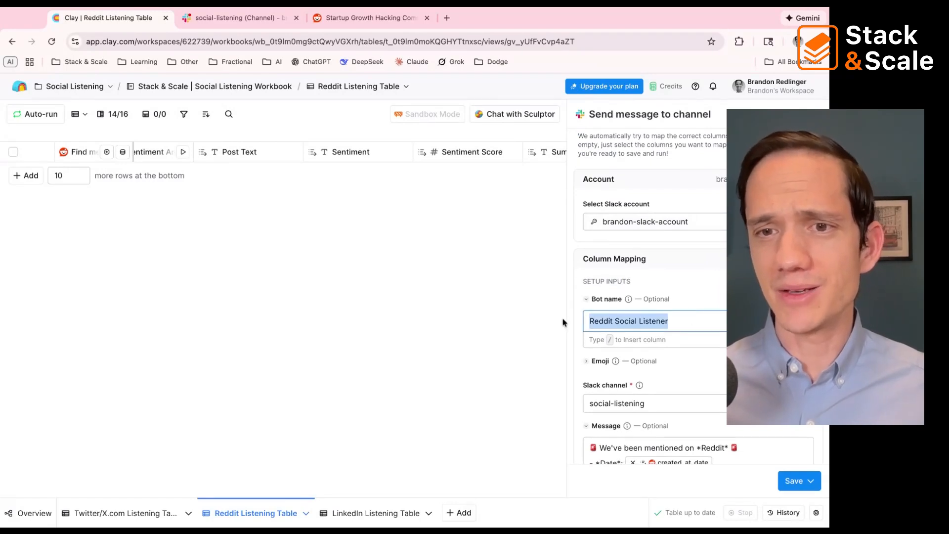
Step: Review the Date, Sentiment, Sentiment Score, Summary and Link lines of the Slack message, and look through the Reddit table's columns
scroll(659, 324, down, 4)
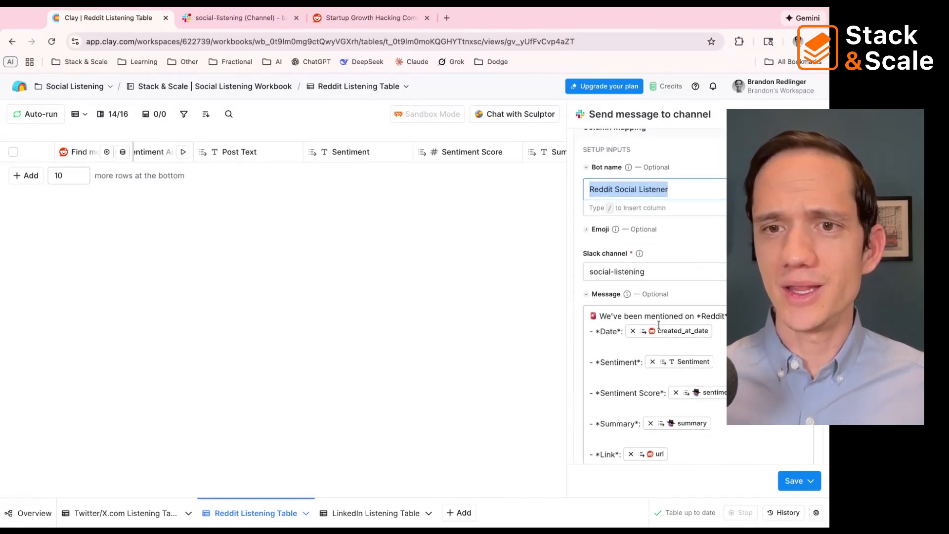
scroll(659, 324, down, 2)
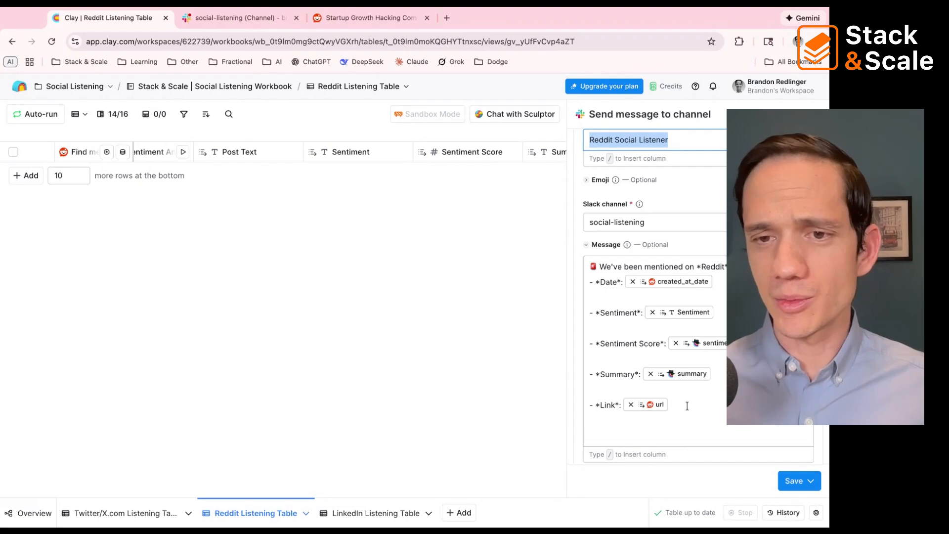
click(718, 436)
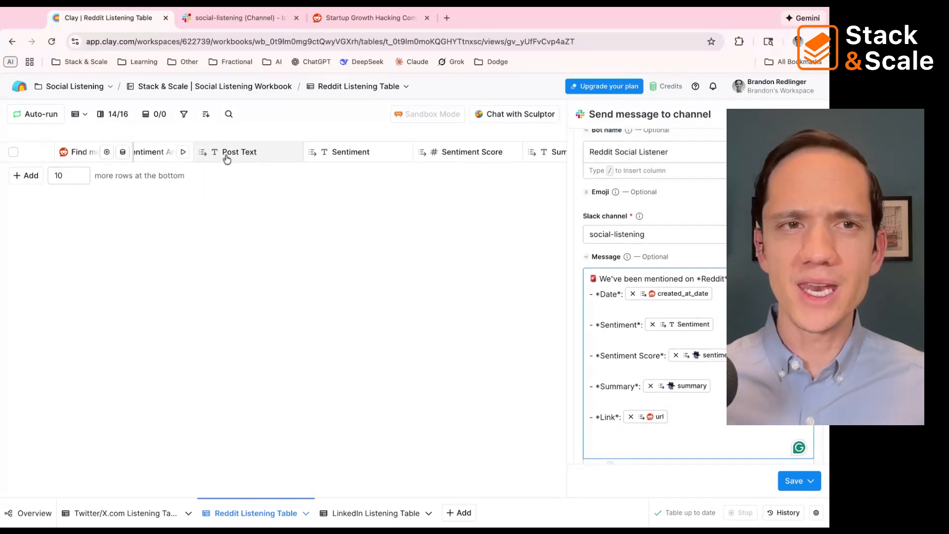
scroll(227, 159, right, 5)
scroll(228, 159, left, 8)
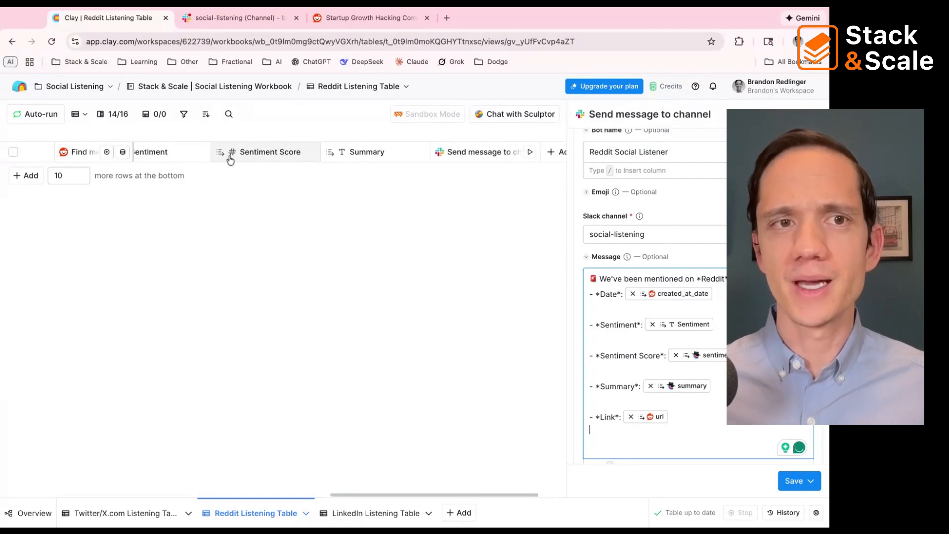
scroll(230, 159, left, 5)
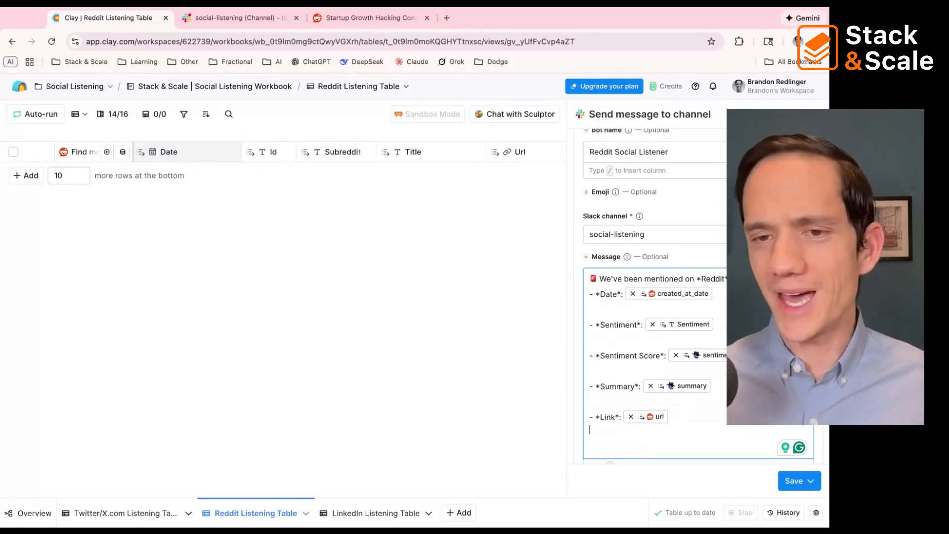
scroll(288, 158, right, 8)
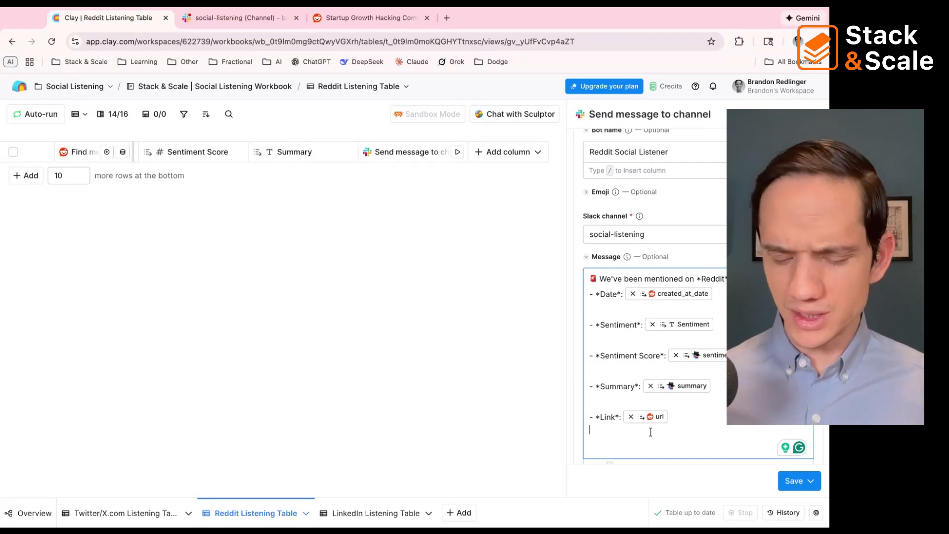
Step: Insert the Post Text column into the Slack message on its own line below the link
key(BackSpace)
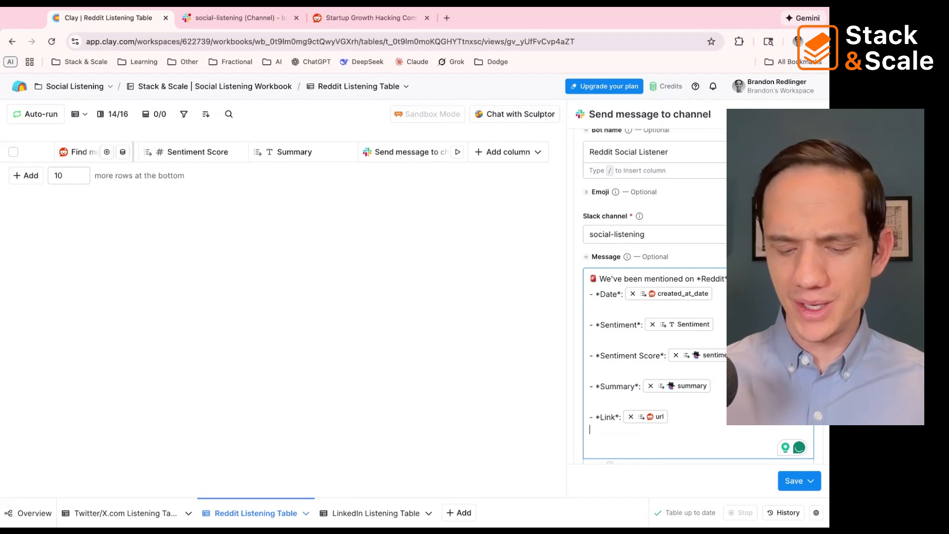
text(/te)
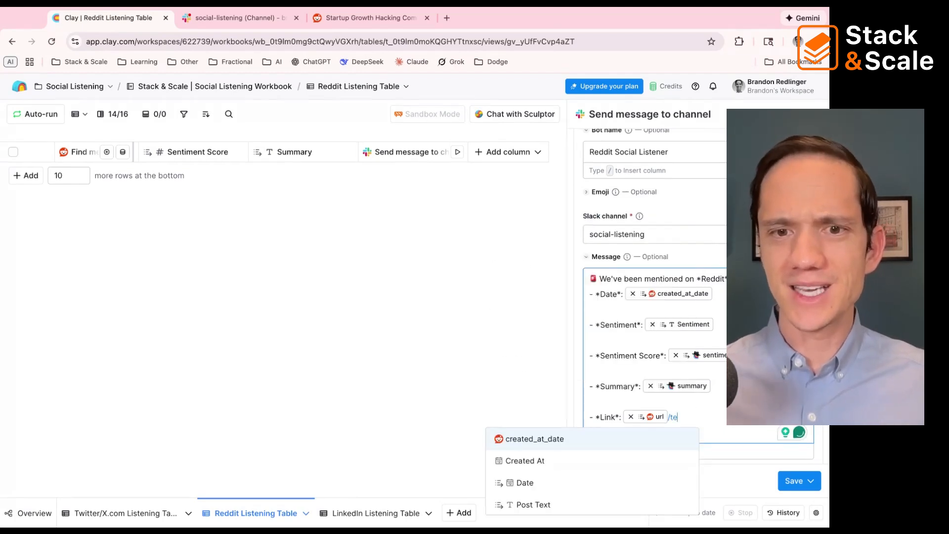
click(573, 503)
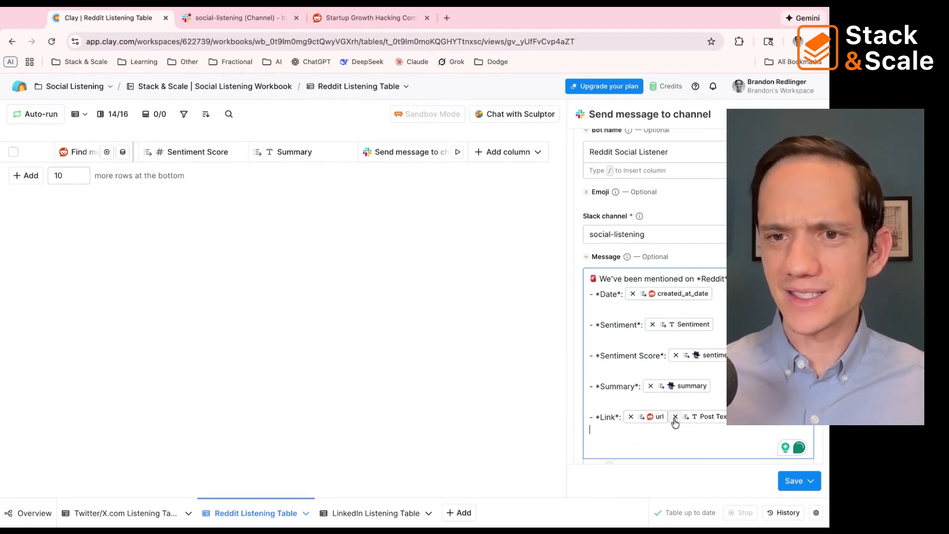
key(Left)
key(Left)
key(Return)
key(Return)
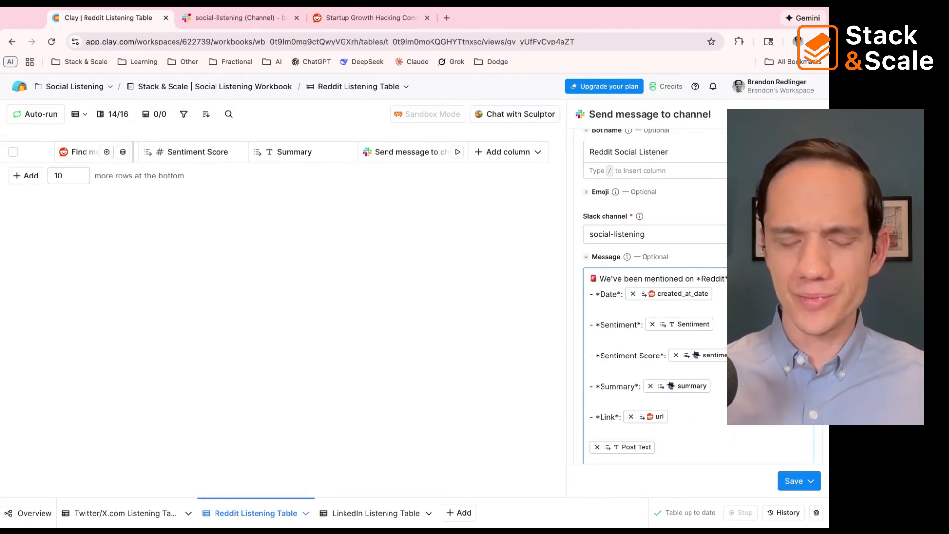
Step: Label the Post Text line of the Slack message with "- *Text*:"
text(- )
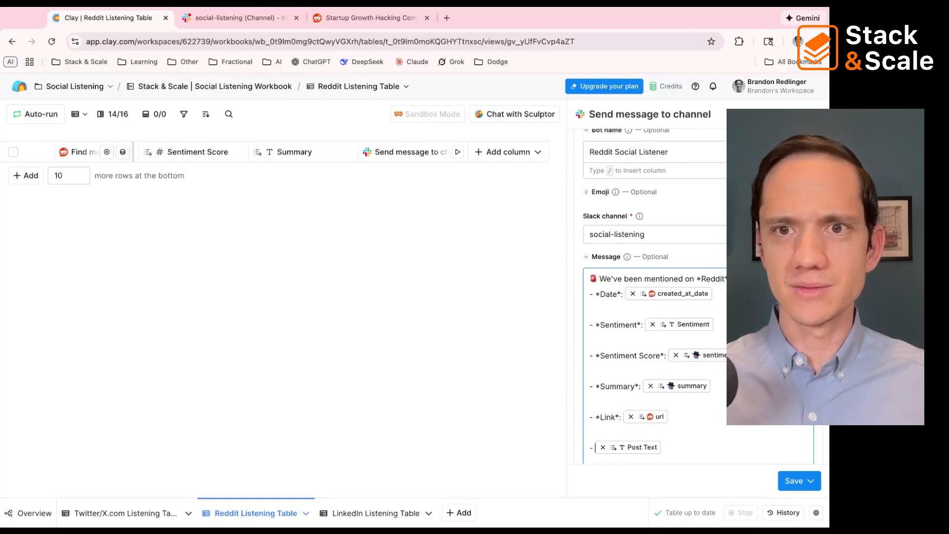
text(Text*)
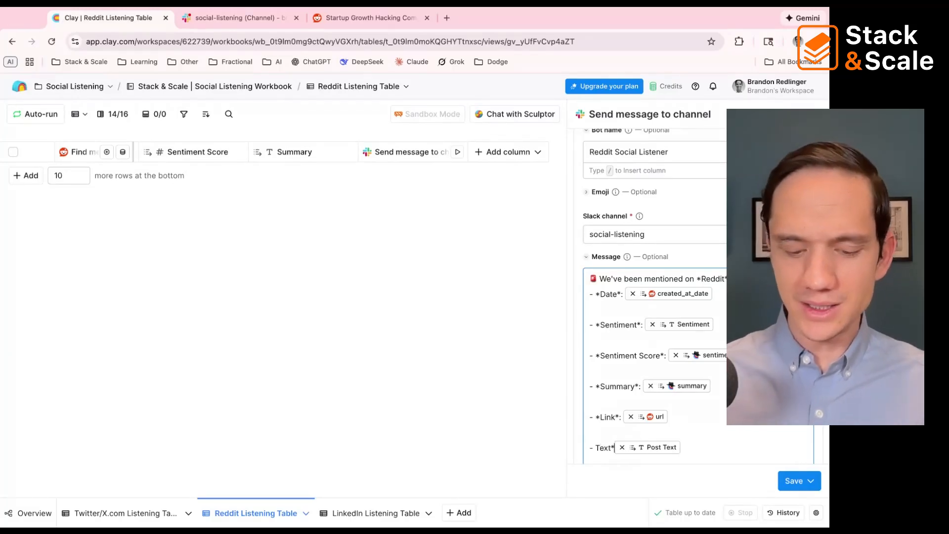
text(*)
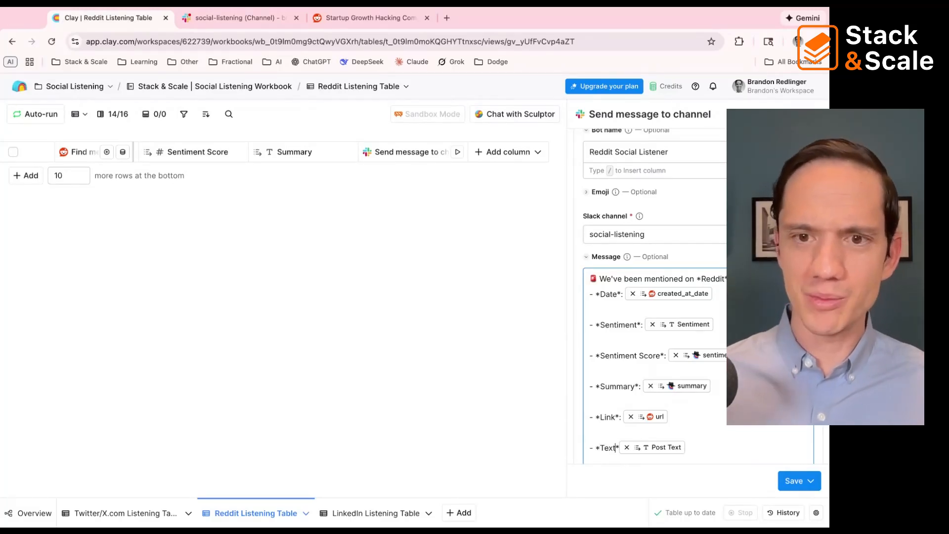
text(:)
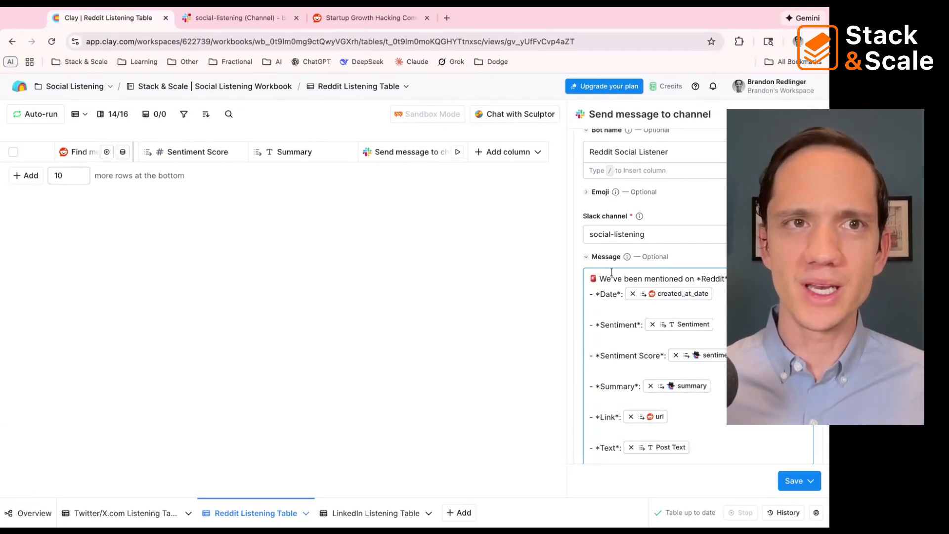
Step: Switch to Slack, review the LinkedIn and Reddit alerts in the social-listening channel, and return to Clay
key(ctrl+Tab)
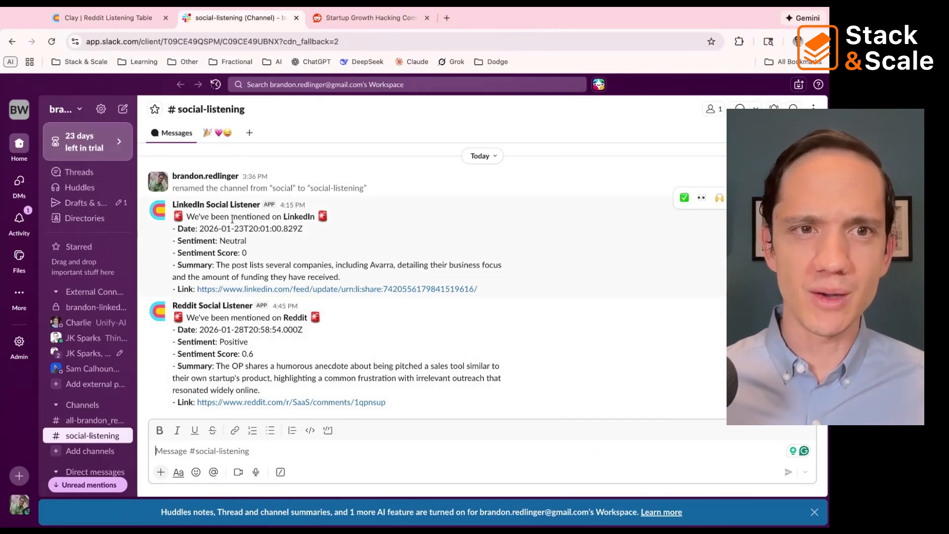
click(211, 204)
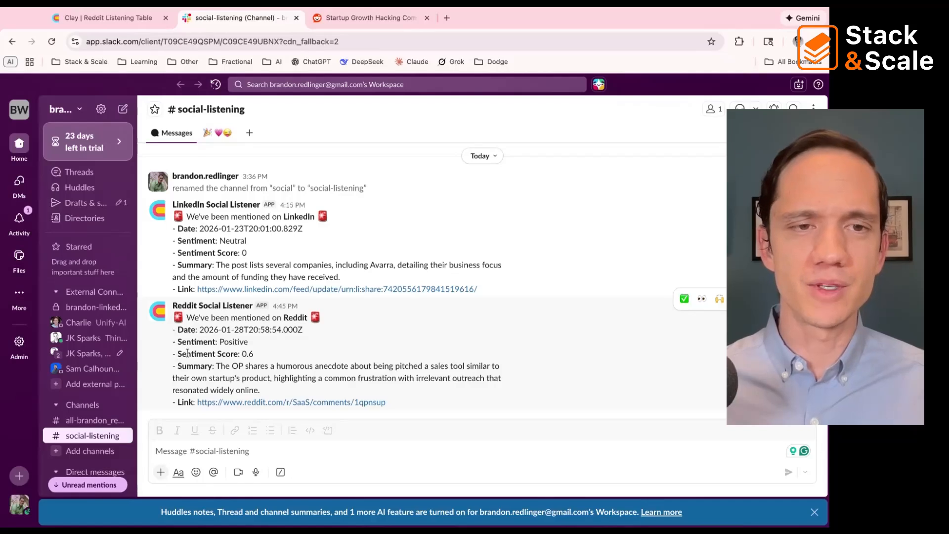
click(120, 23)
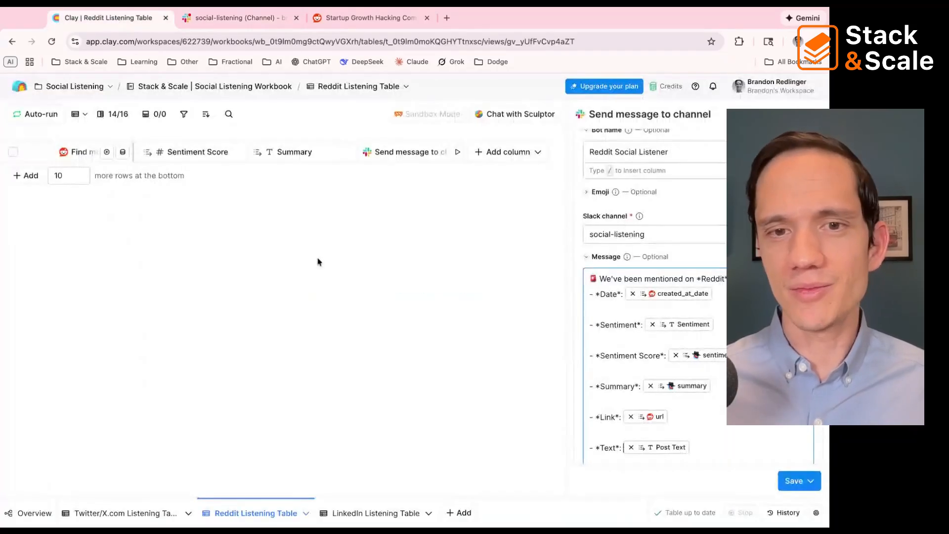
Step: Close the Slack message settings without saving the changes, and open the workbook overview
click(509, 329)
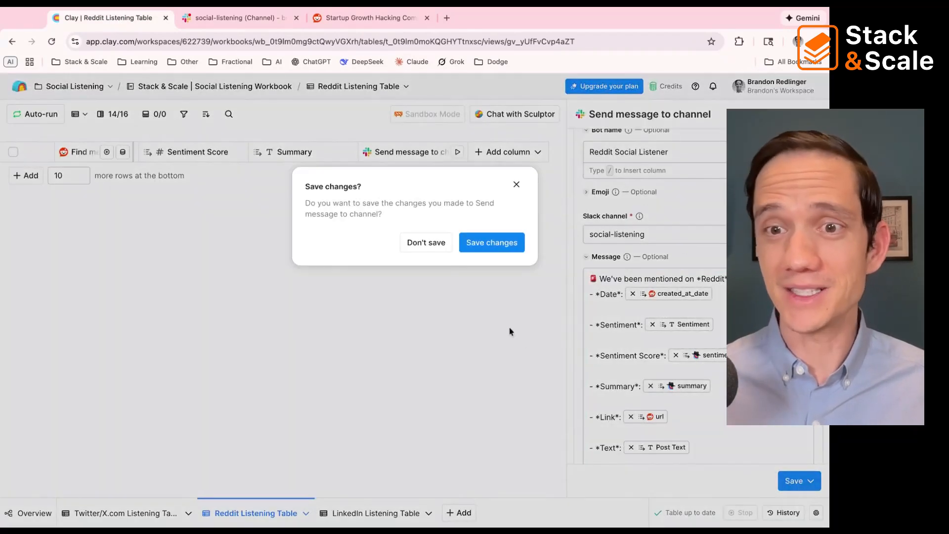
click(420, 247)
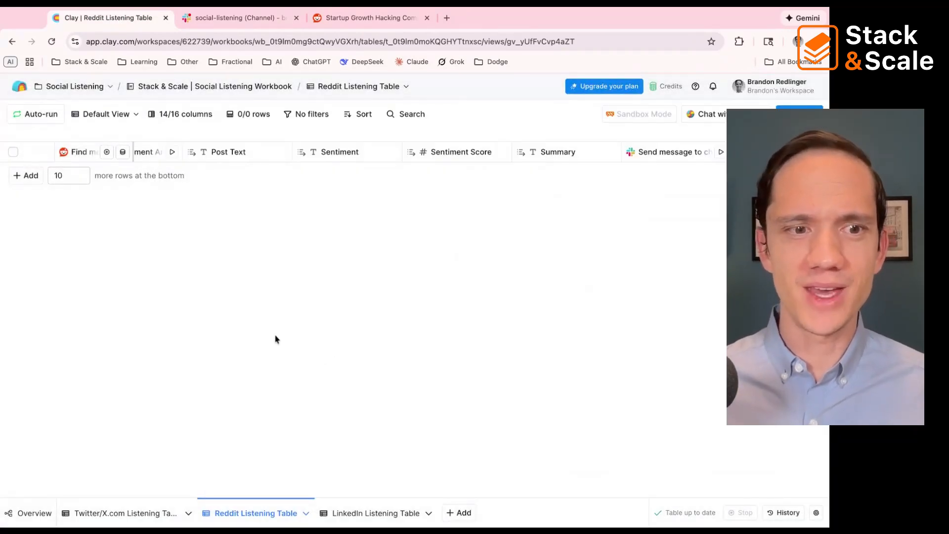
click(11, 513)
scroll(430, 201, up, 1)
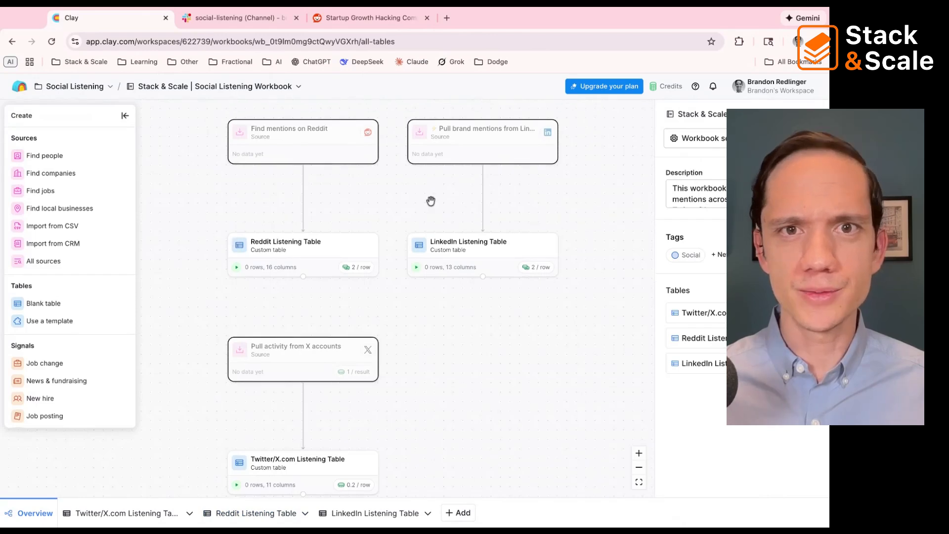
Step: Open the inputs of the LinkedIn brand mentions source, keeping the selected LinkedIn account, and highlight the organization identifier
click(462, 164)
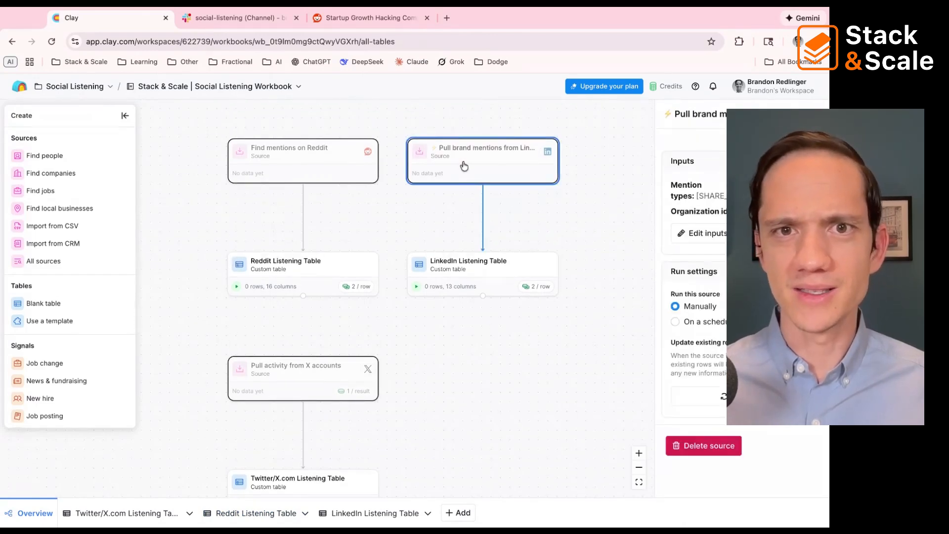
click(711, 233)
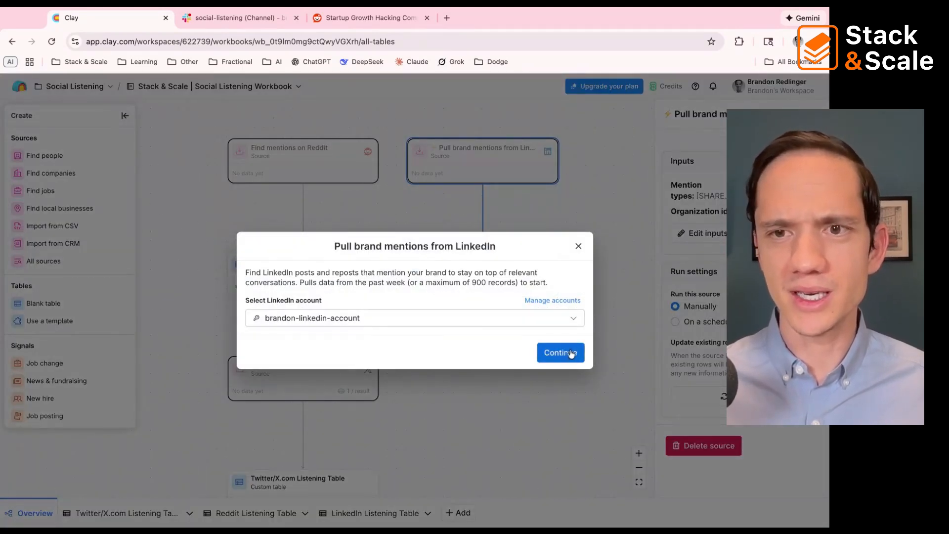
click(562, 353)
click(325, 295)
drag(325, 296, 235, 302)
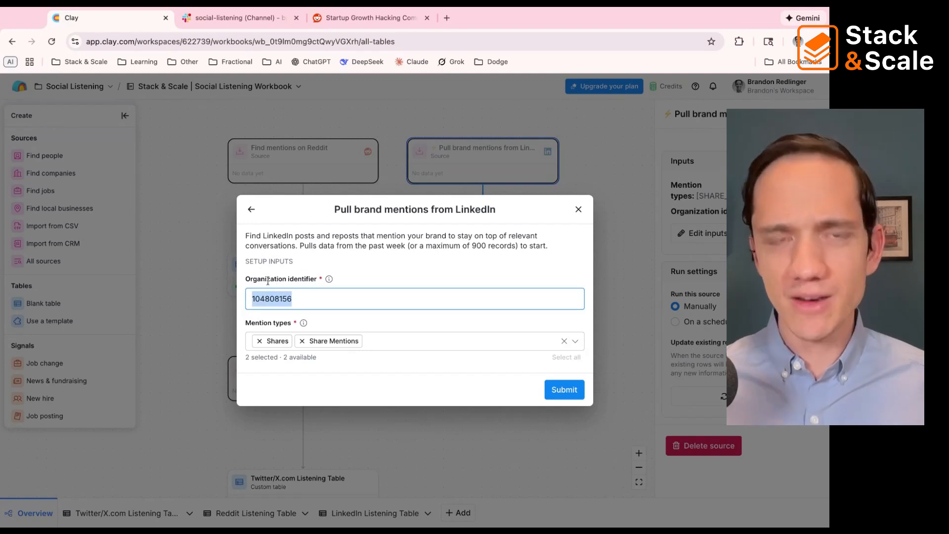
Step: Open linkedin.com in a new browser tab
key(ctrl+t)
text(linkedin.com)
key(Return)
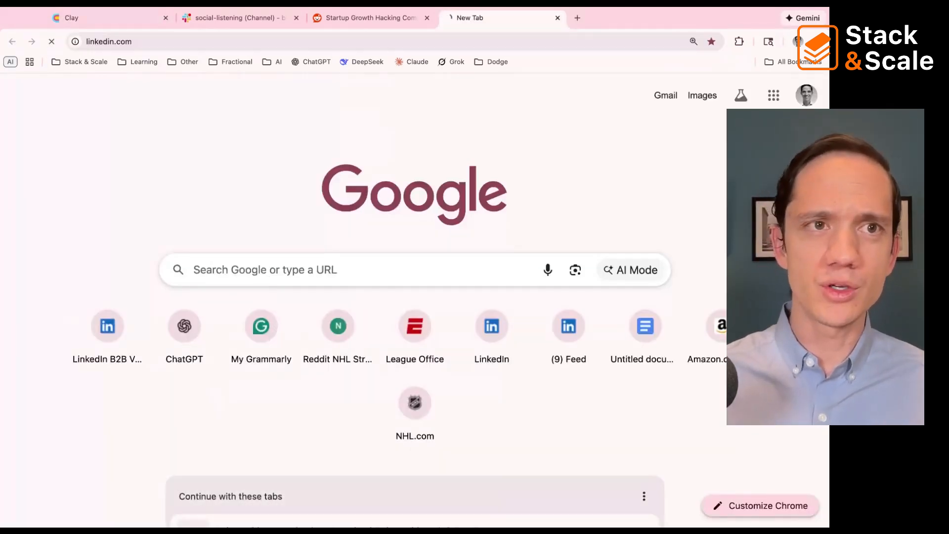
Step: Go to Avarra's LinkedIn company page at linkedin.com/company/avarra
click(175, 42)
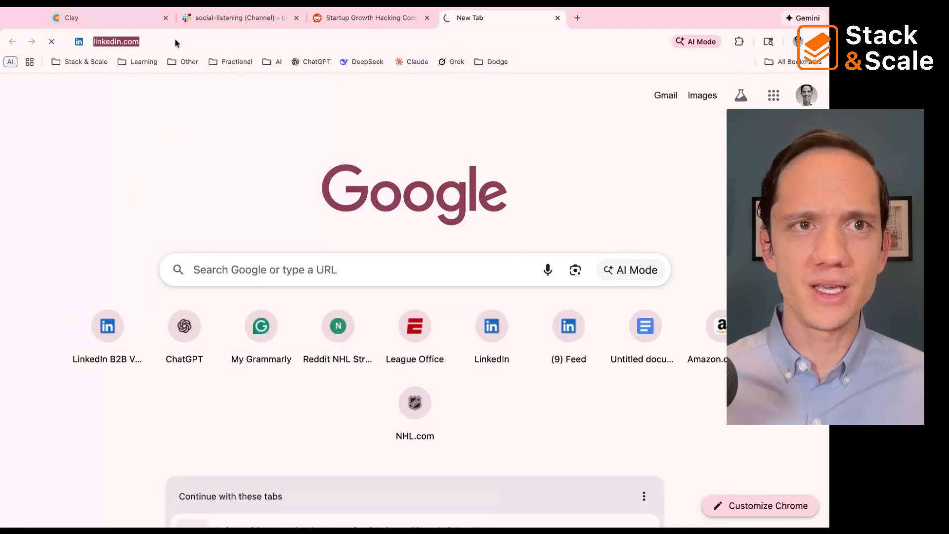
click(176, 43)
text(/)
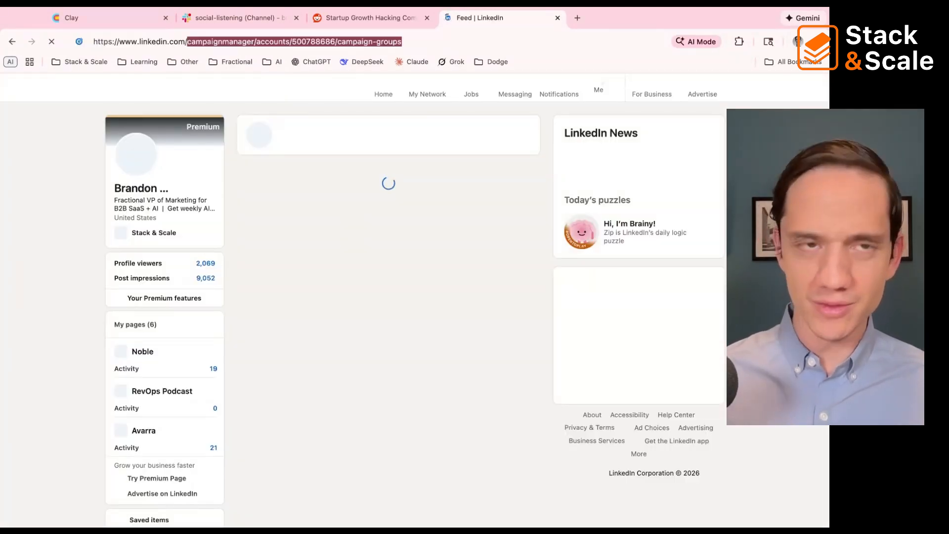
key(BackSpace)
key(BackSpace)
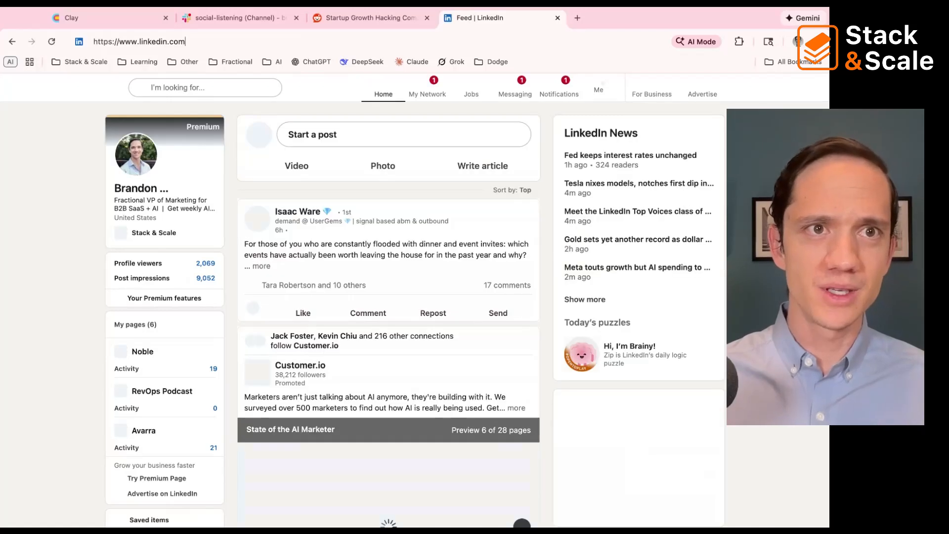
text(/com)
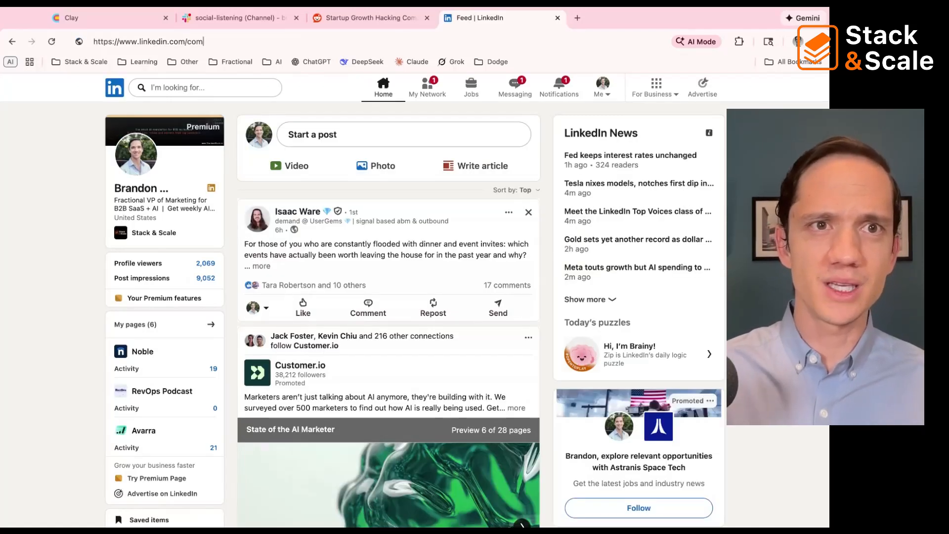
text(pany/avarra)
key(Return)
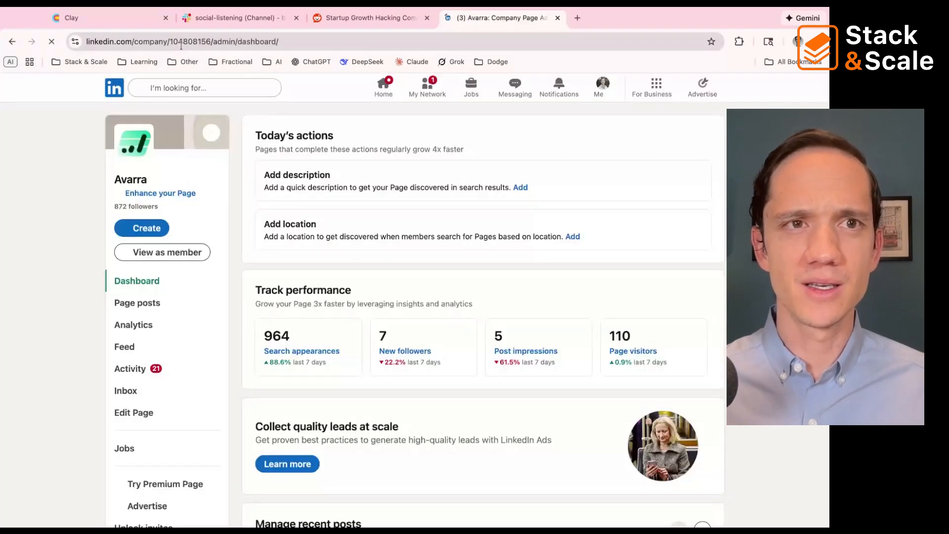
Step: Highlight the numeric organization identifier within the Avarra company page's URL
click(183, 46)
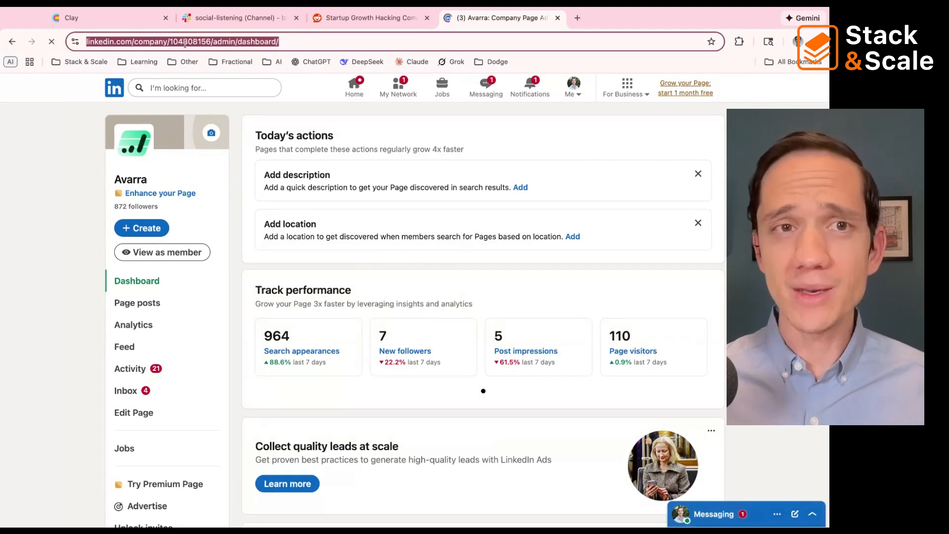
double_click(256, 44)
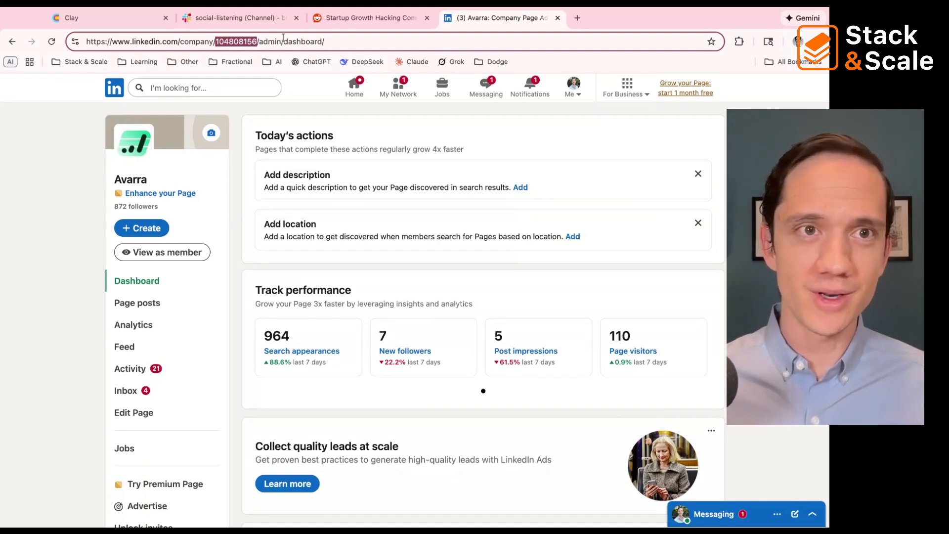
click(232, 43)
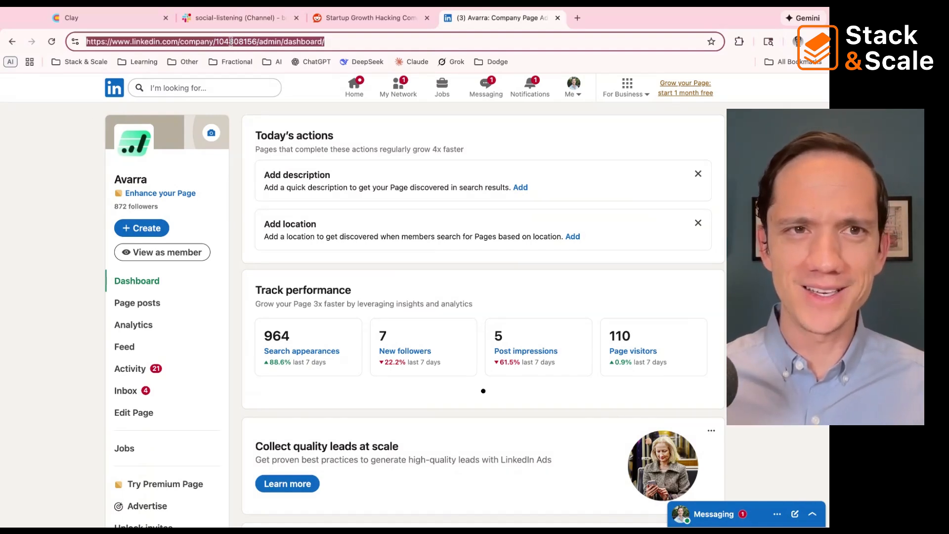
Step: Search the web for "linkedin ads library"
click(231, 41)
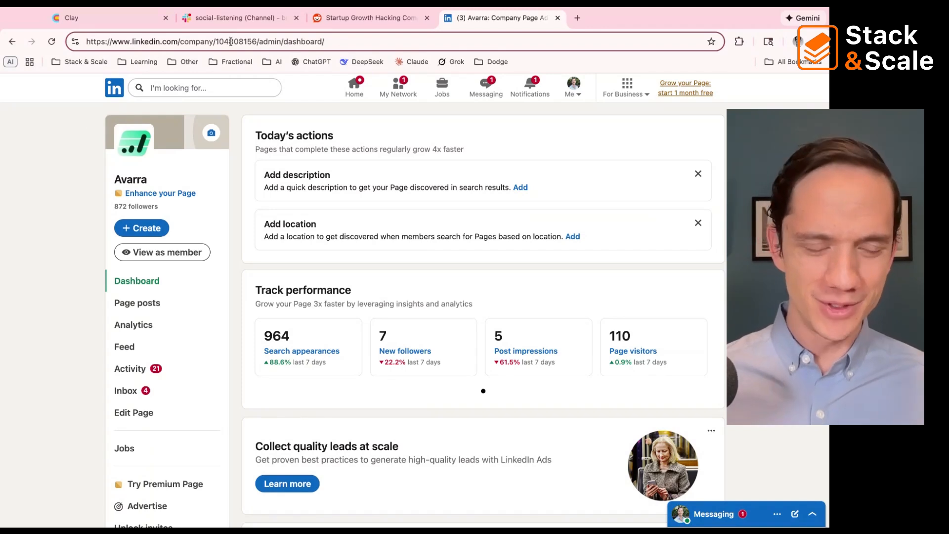
triple_click(231, 41)
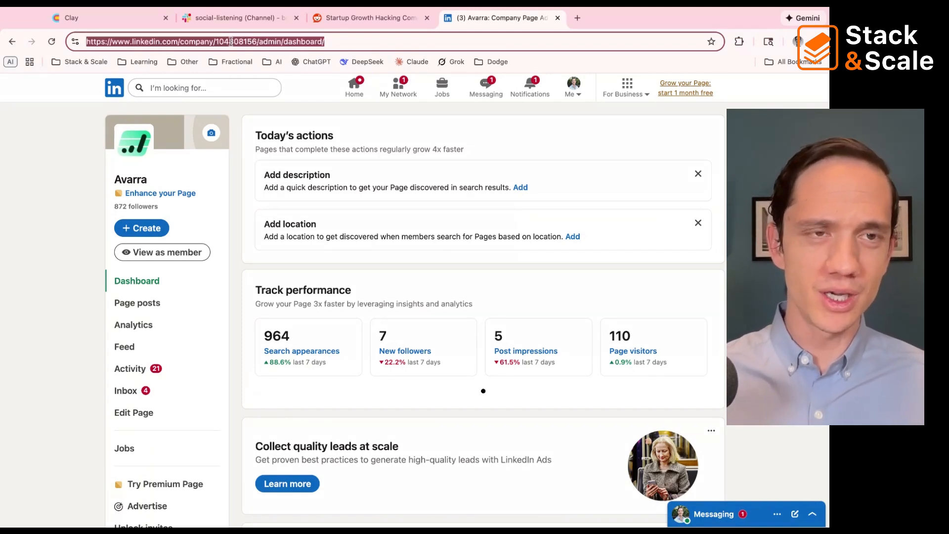
text(linkedin a)
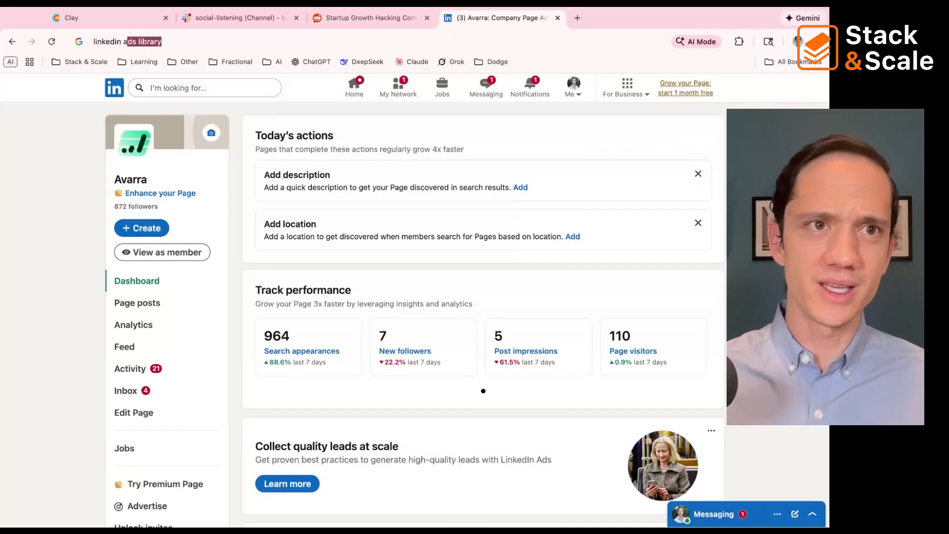
key(BackSpace)
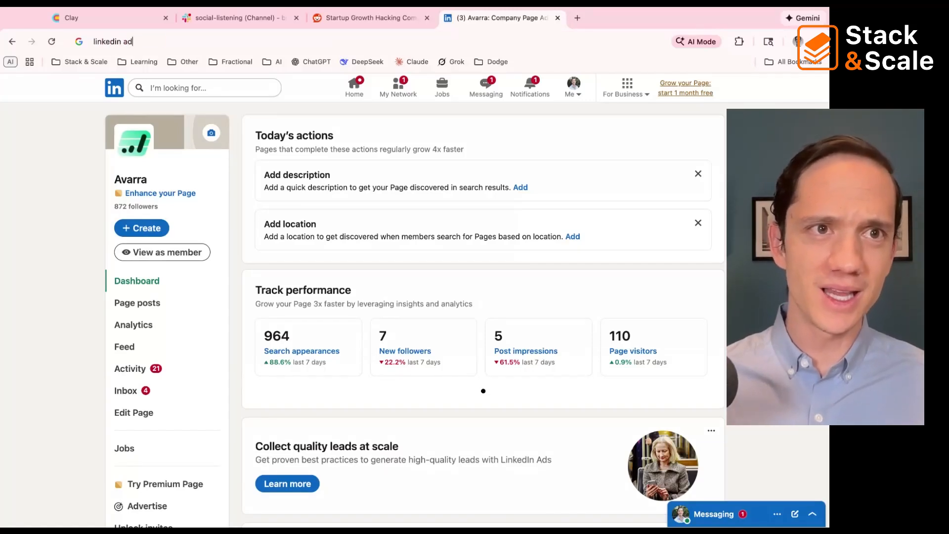
text(s)
key(BackSpace)
text(ds)
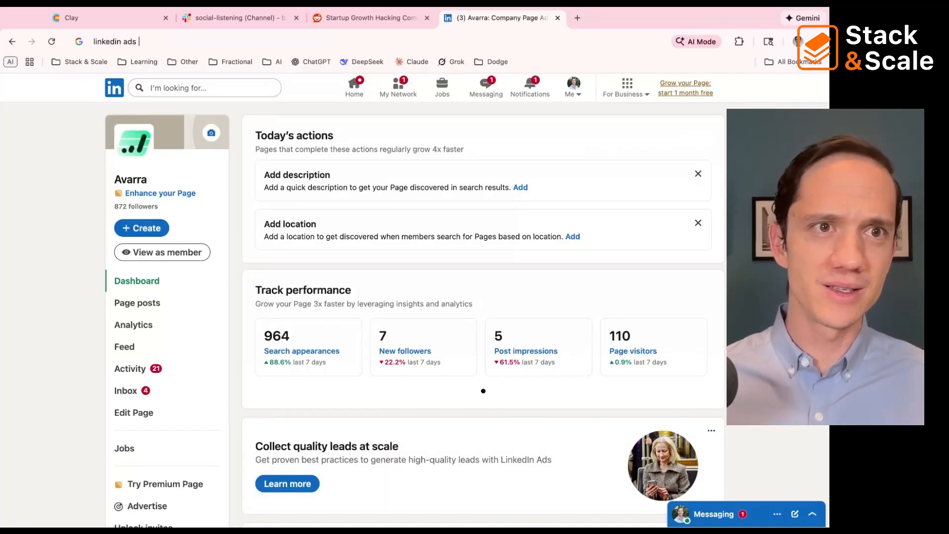
key(Return)
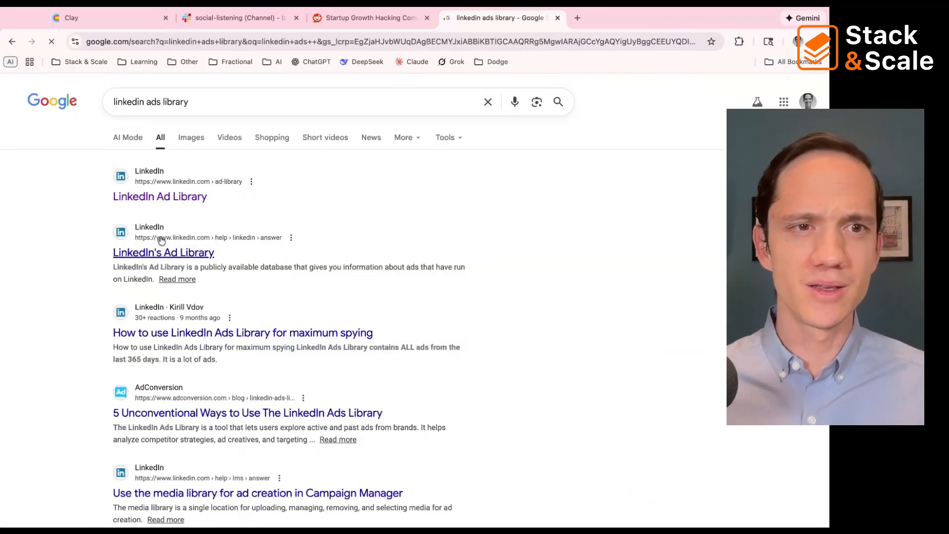
Step: Open the LinkedIn Ad Library home page from the search results rather than the help article about it
click(159, 251)
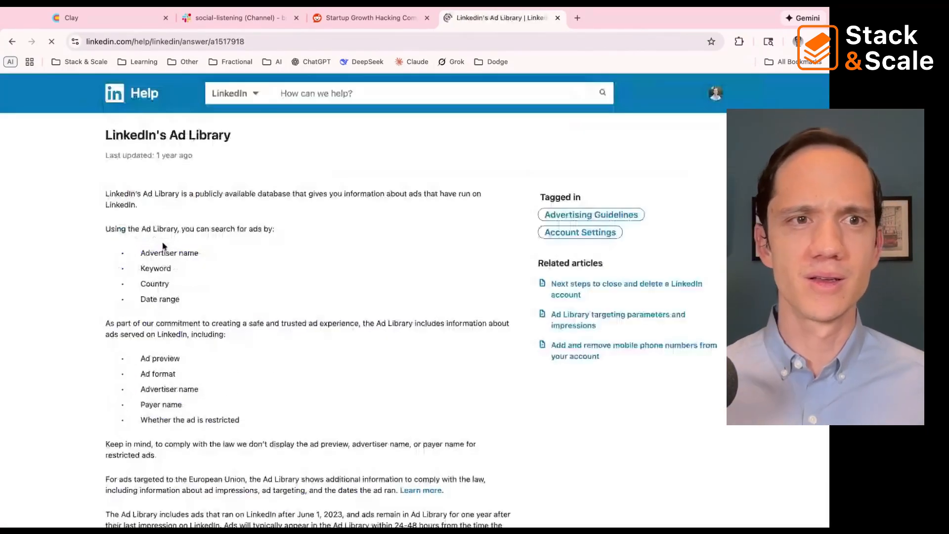
key(super+bracketleft)
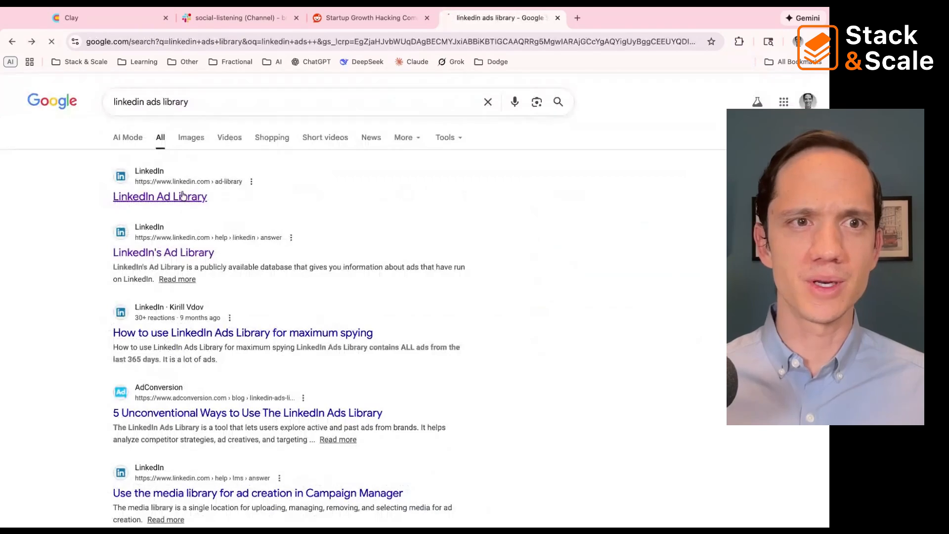
click(191, 196)
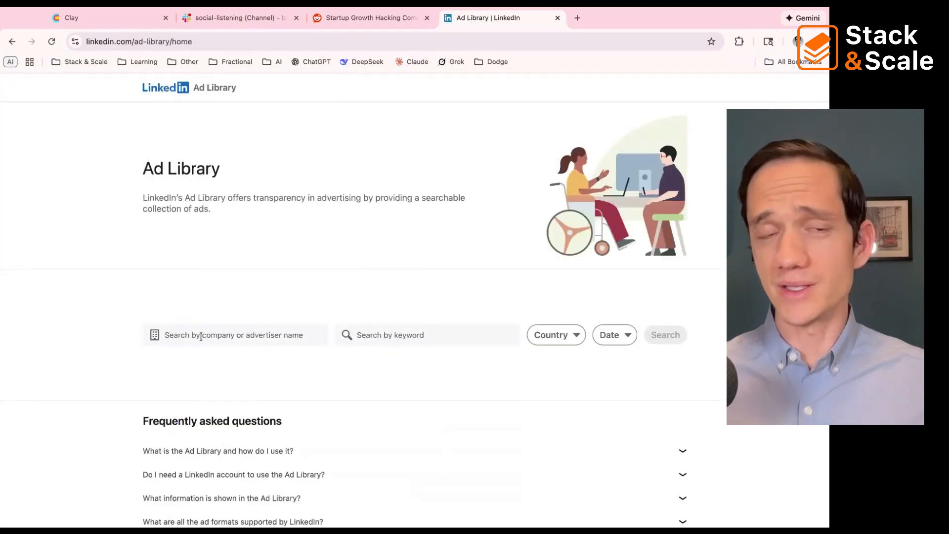
Step: Search the Ad Library for ads by the company or advertiser "clay"
click(201, 336)
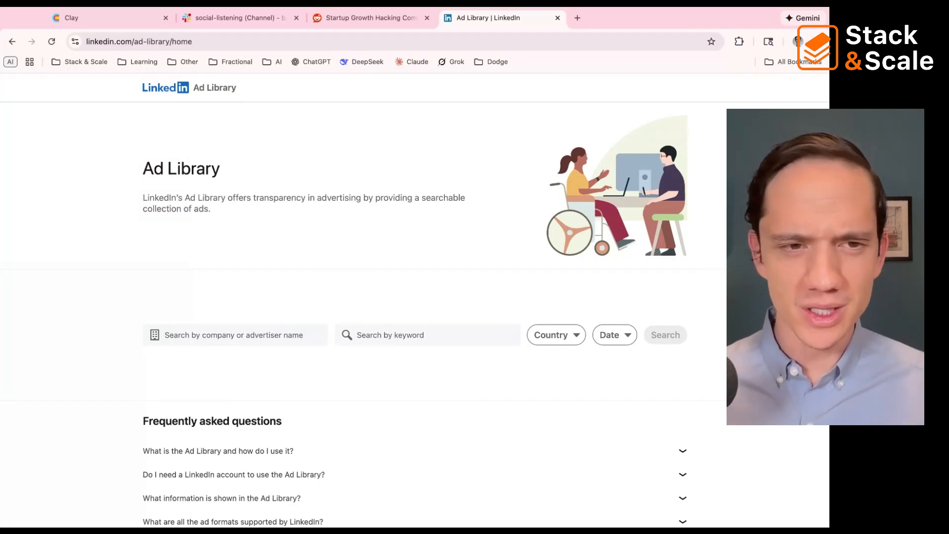
text(clay)
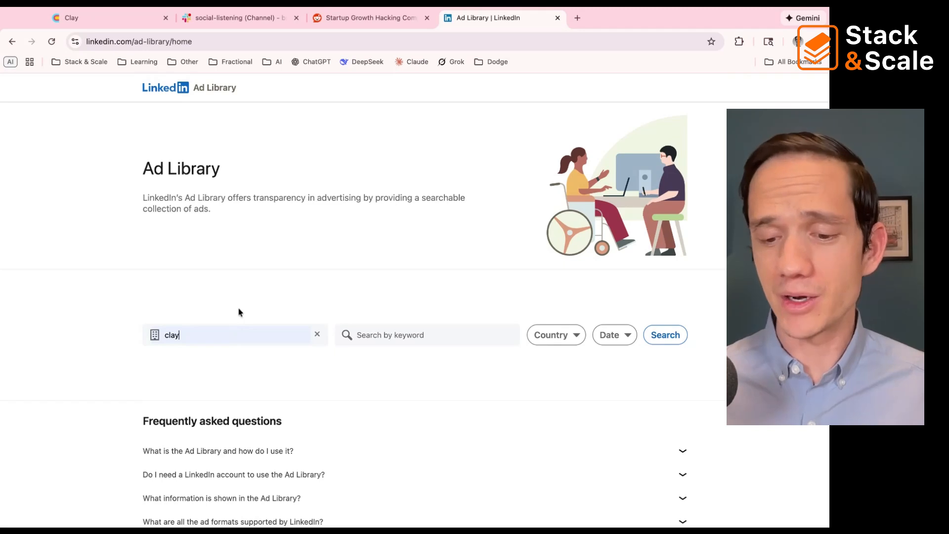
key(Return)
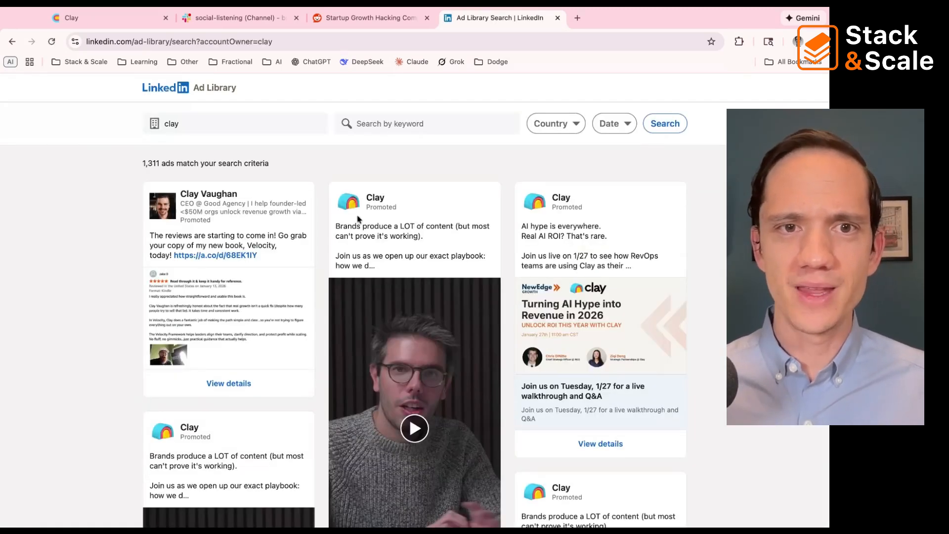
Step: Browse the ads found and open the details of Clay's "[LIVE] Social listening workshop" video ad
scroll(389, 241, down, 4)
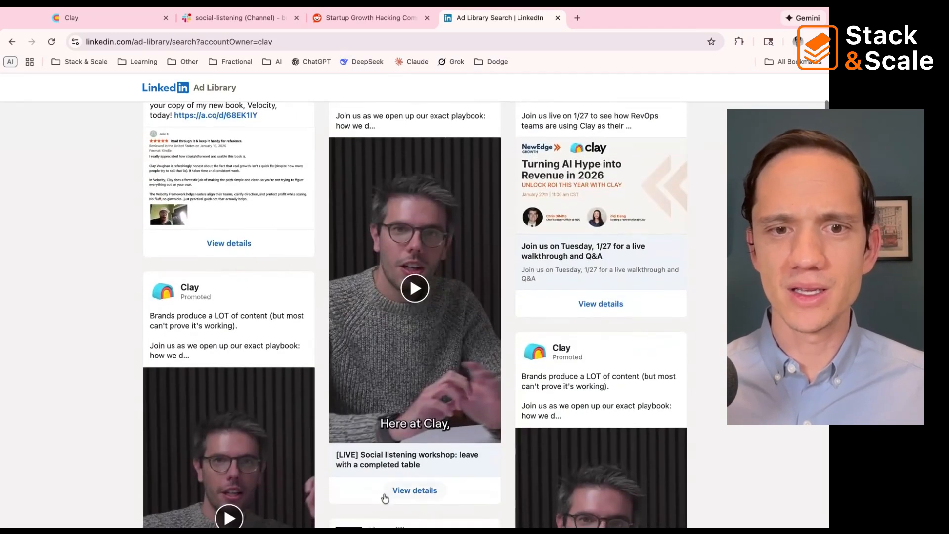
scroll(419, 274, up, 2)
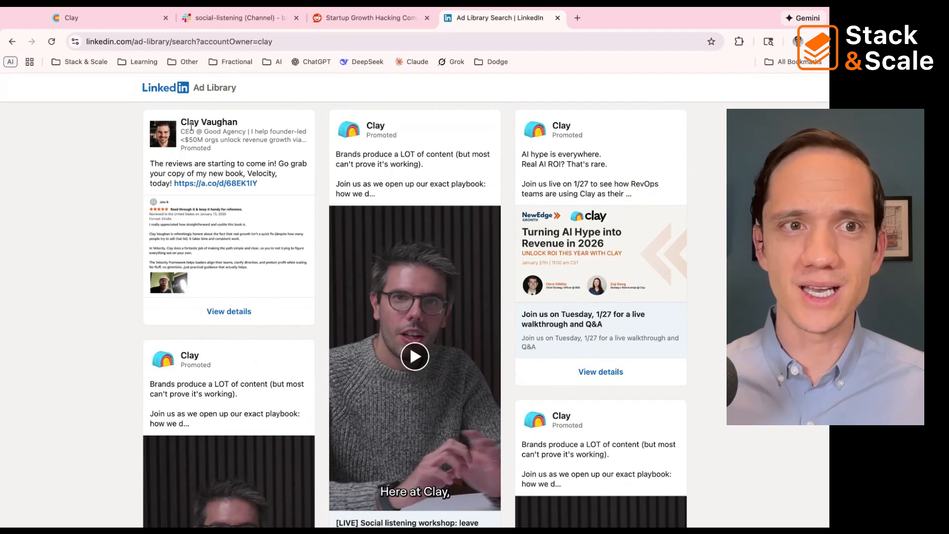
scroll(418, 255, down, 2)
scroll(418, 267, down, 2)
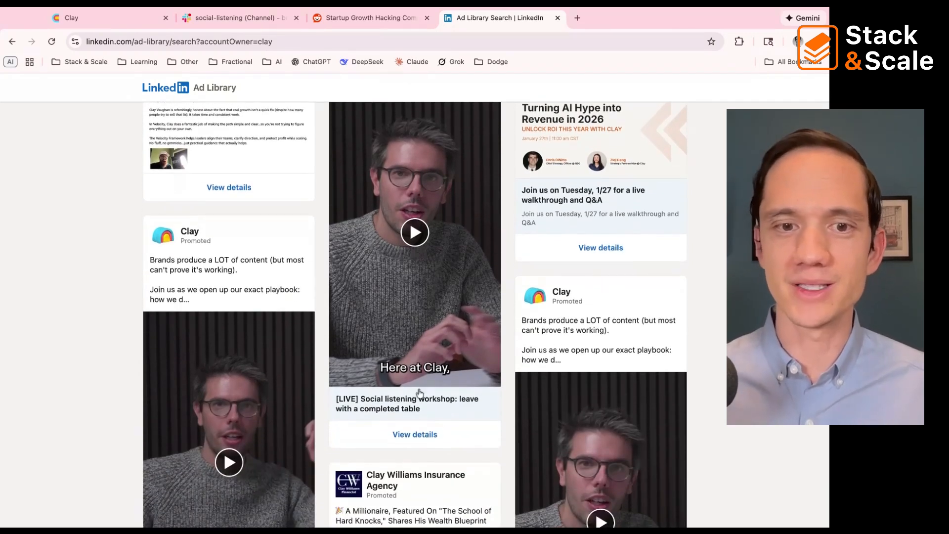
click(426, 431)
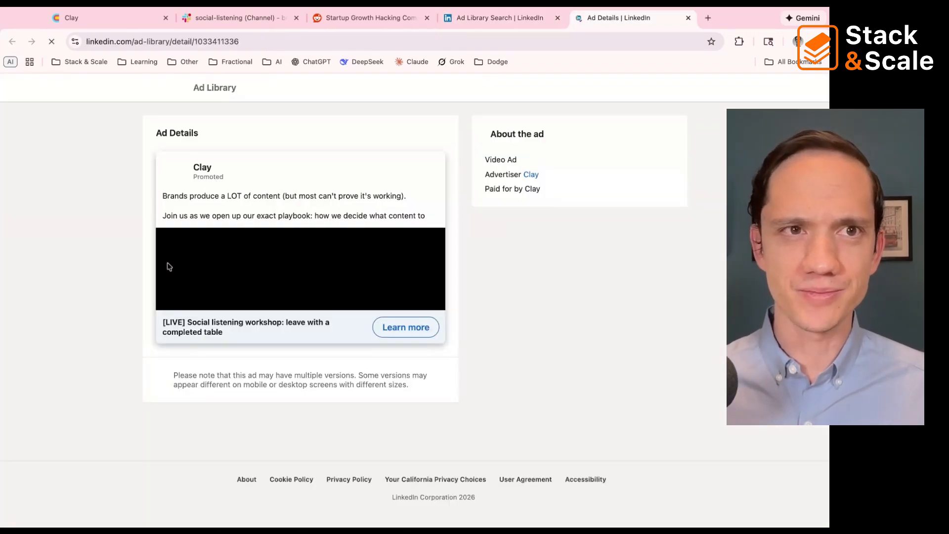
Step: Examine the ad's details page, including its URL and the advertiser link in the About the ad information
scroll(213, 312, down, 3)
scroll(214, 311, down, 5)
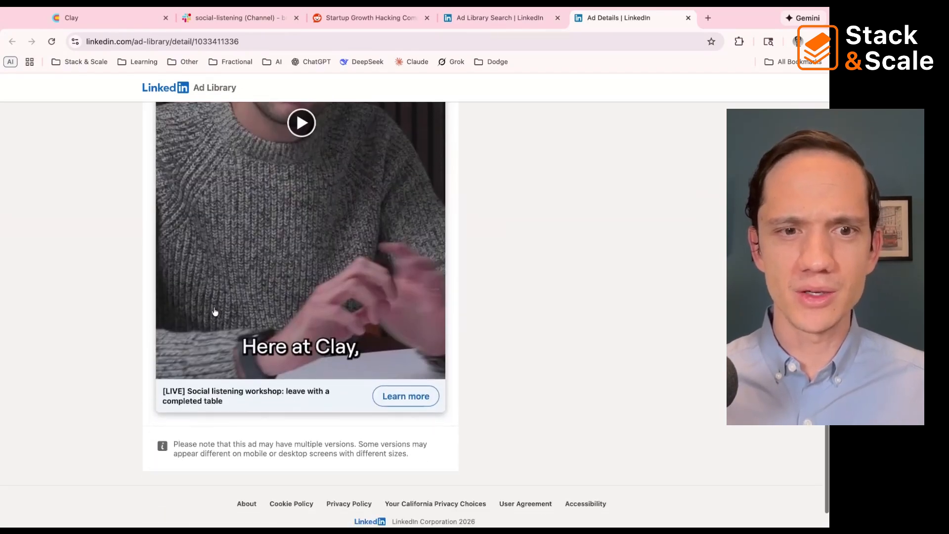
scroll(215, 312, up, 10)
scroll(214, 311, down, 1)
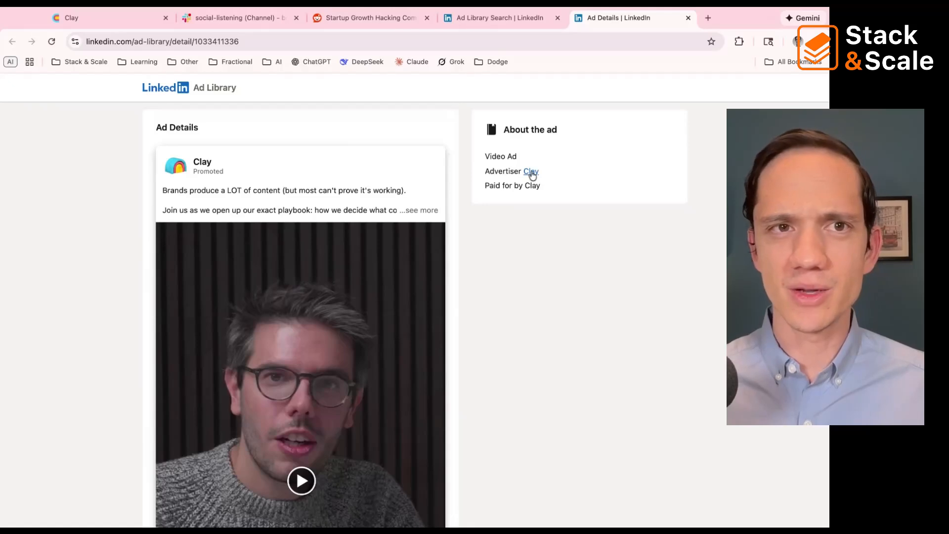
click(214, 43)
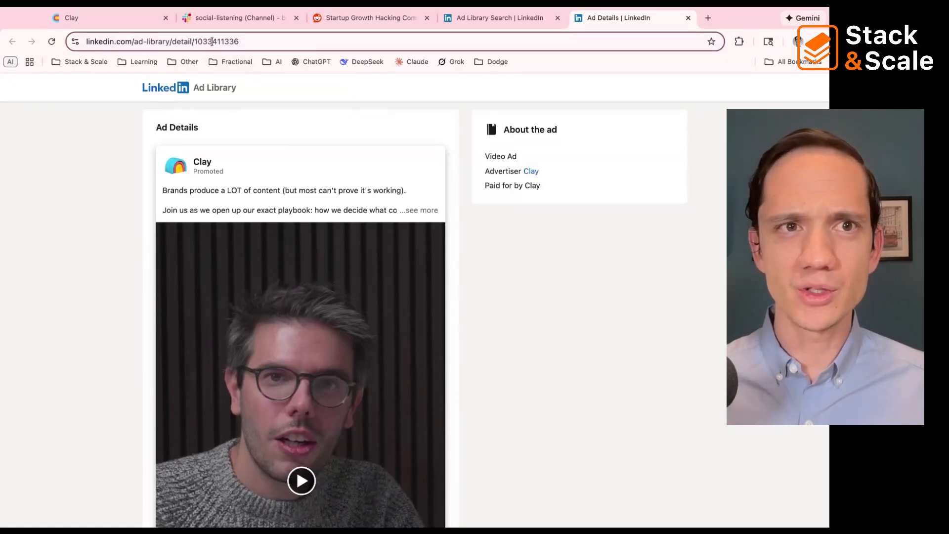
click(573, 262)
scroll(573, 261, down, 1)
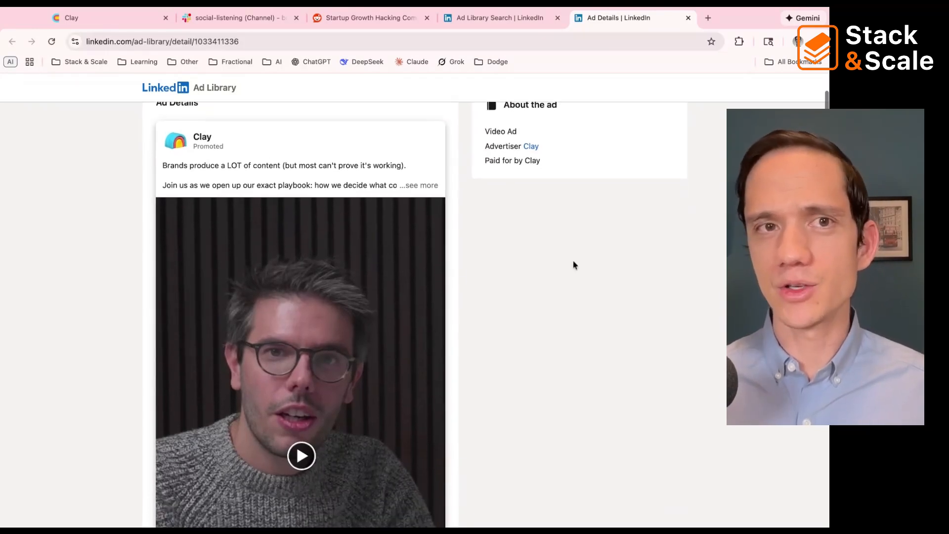
scroll(574, 262, up, 1)
scroll(573, 264, down, 1)
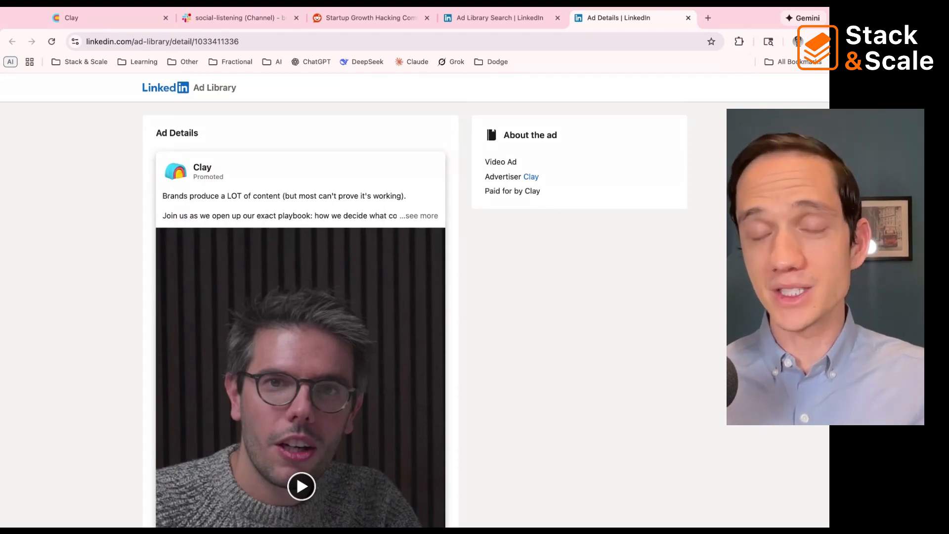
Step: Open Clay's company page from the ad's advertiser link and highlight the numeric organization identifier in the pasted link address
click(531, 178)
click(223, 42)
key(ctrl+c)
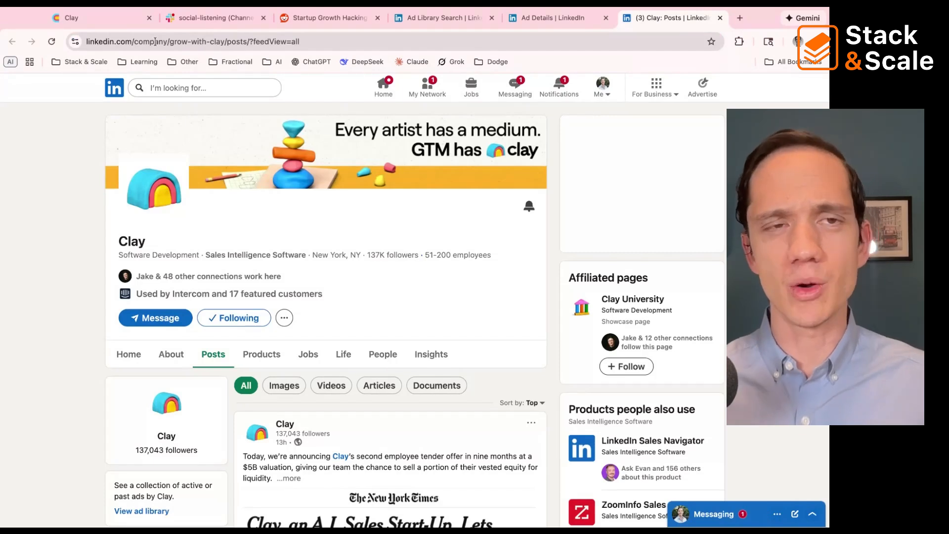
click(198, 42)
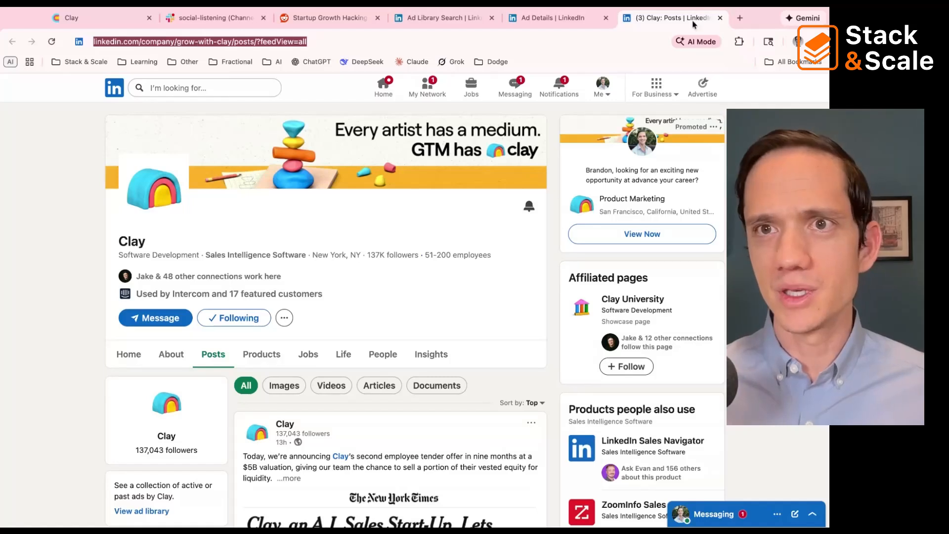
key(ctrl+v)
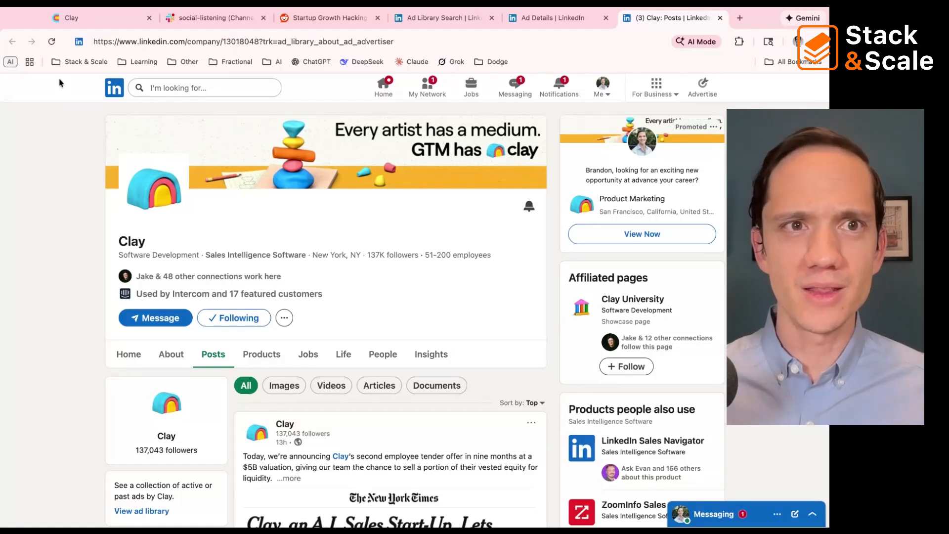
double_click(230, 41)
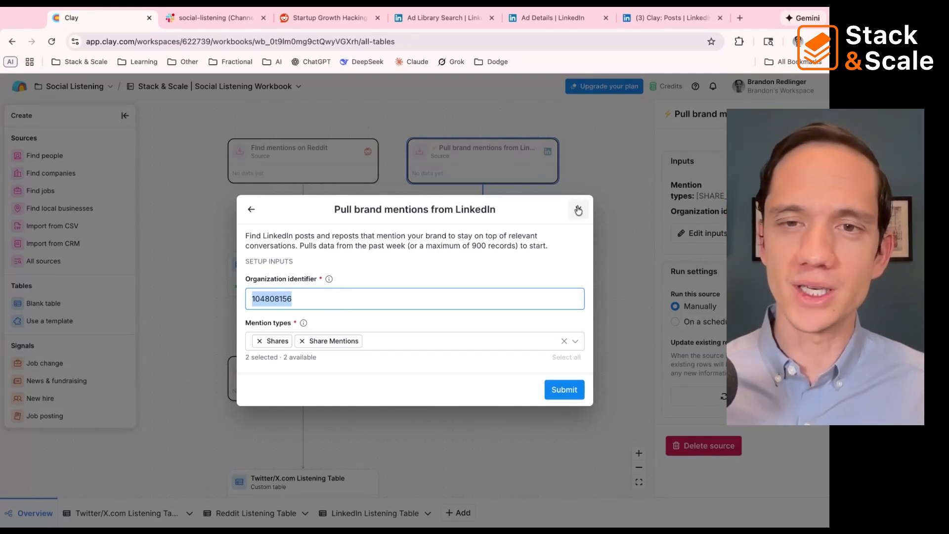
Step: In Clay, submit the LinkedIn brand mentions inputs with Shares and Share Mentions selected, and inspect the mention row in the source's table
click(571, 389)
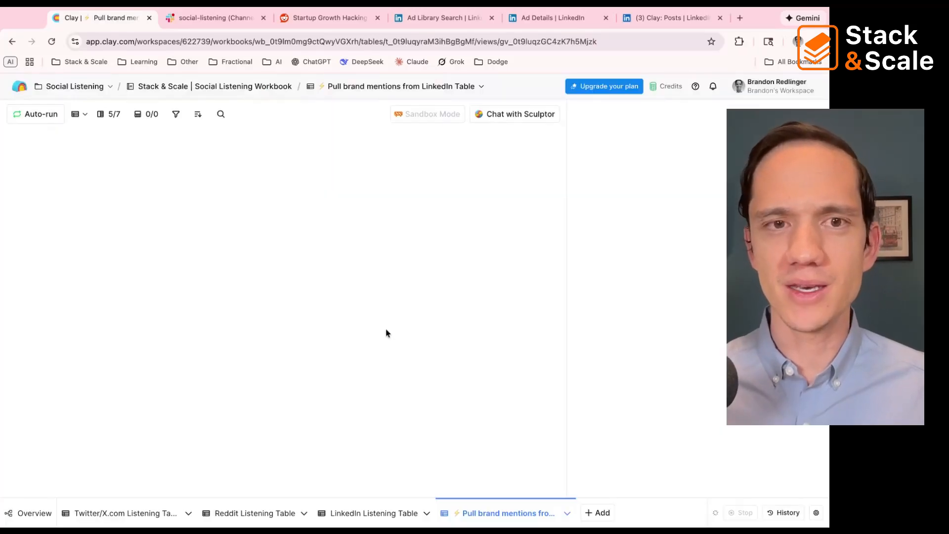
click(93, 153)
click(95, 199)
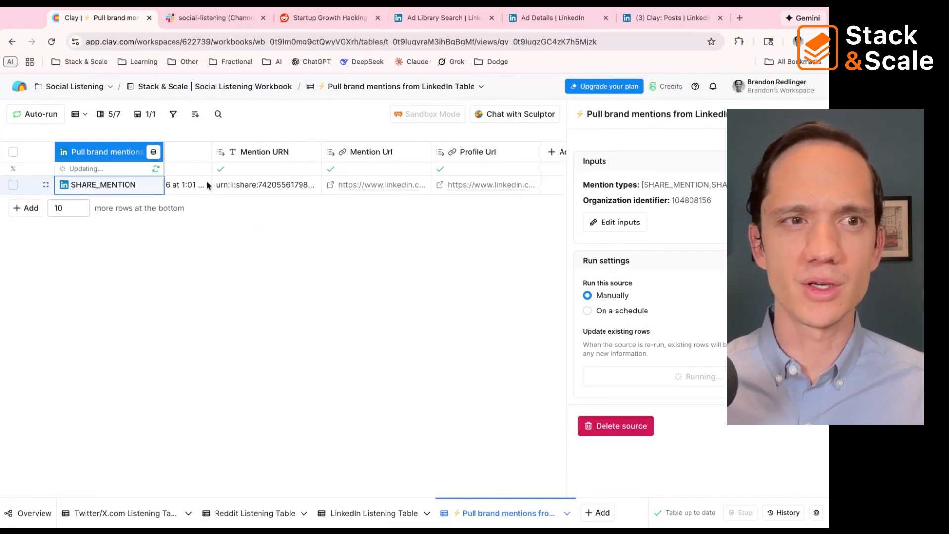
scroll(303, 186, right, 2)
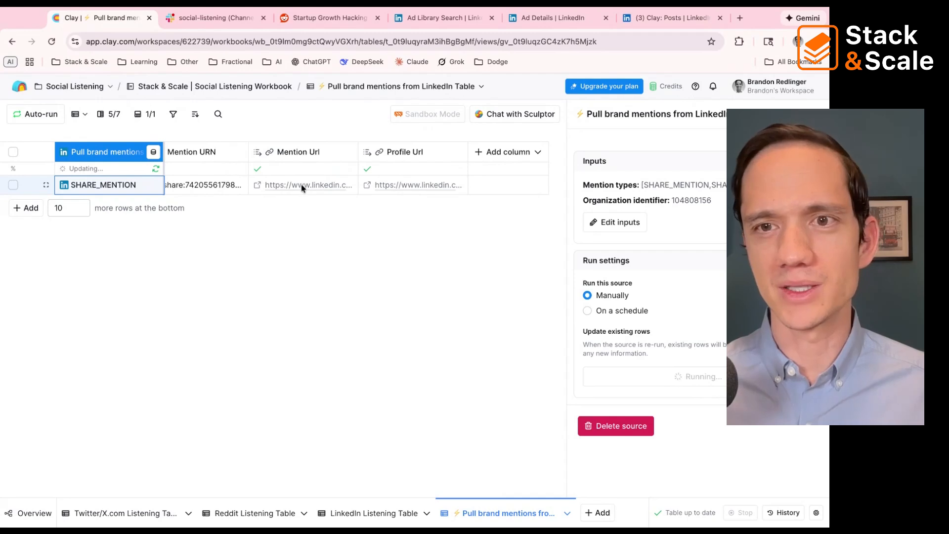
Step: Review the LinkedIn source's organization identifier and mention types in its inputs, and close them without submitting
click(635, 222)
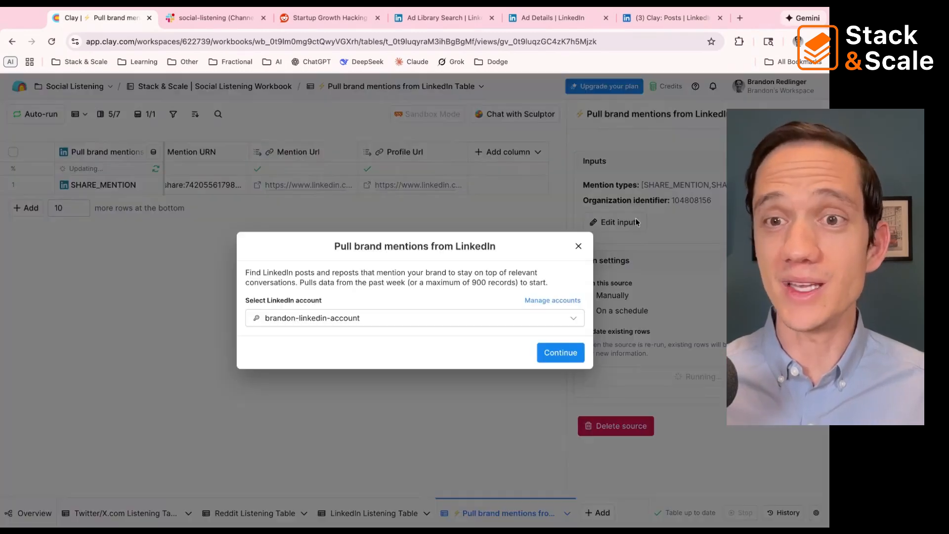
click(569, 354)
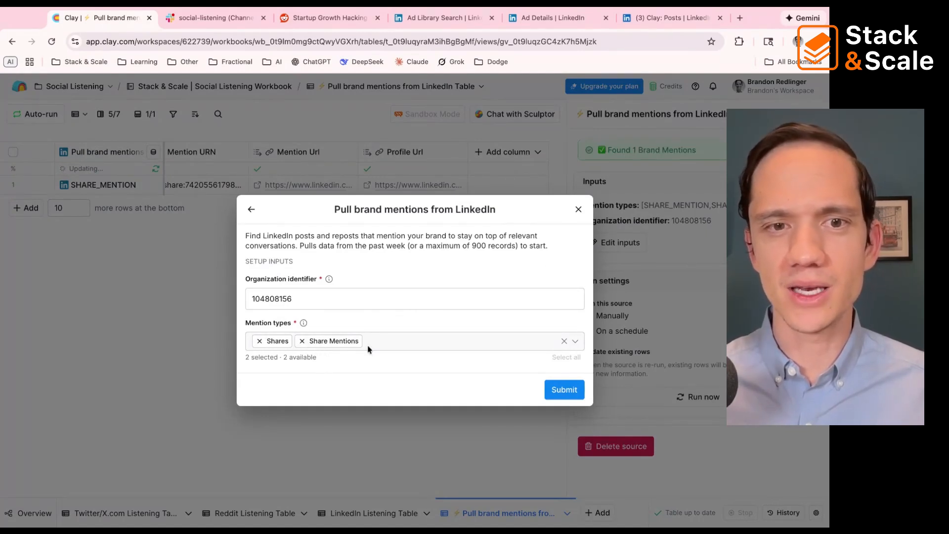
click(578, 209)
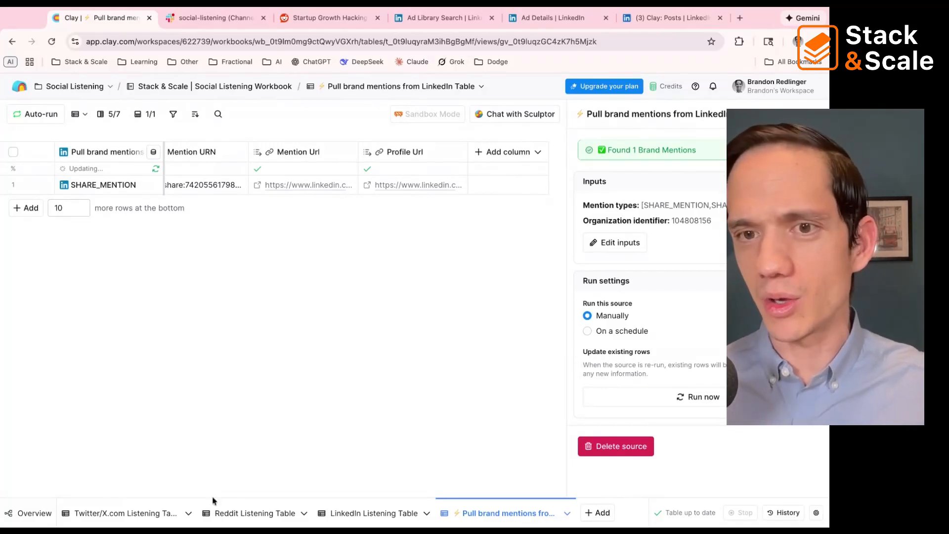
Step: Switch the LinkedIn brand mentions source from manual runs to a schedule of every 1 day
click(587, 332)
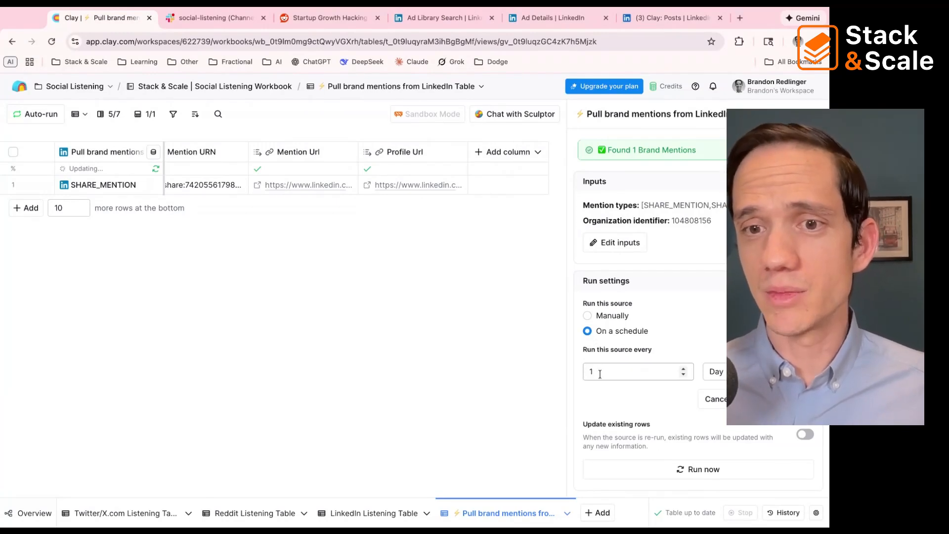
scroll(640, 359, down, 1)
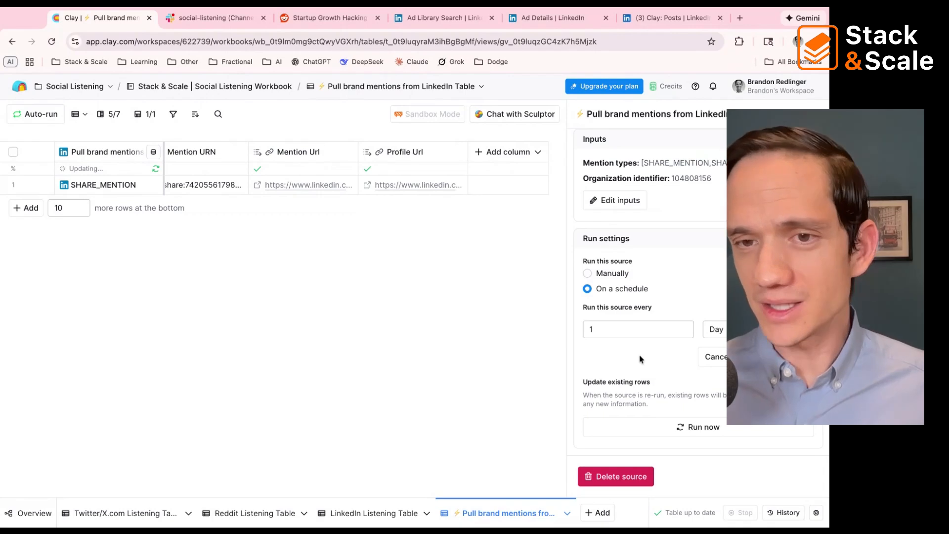
scroll(639, 359, up, 1)
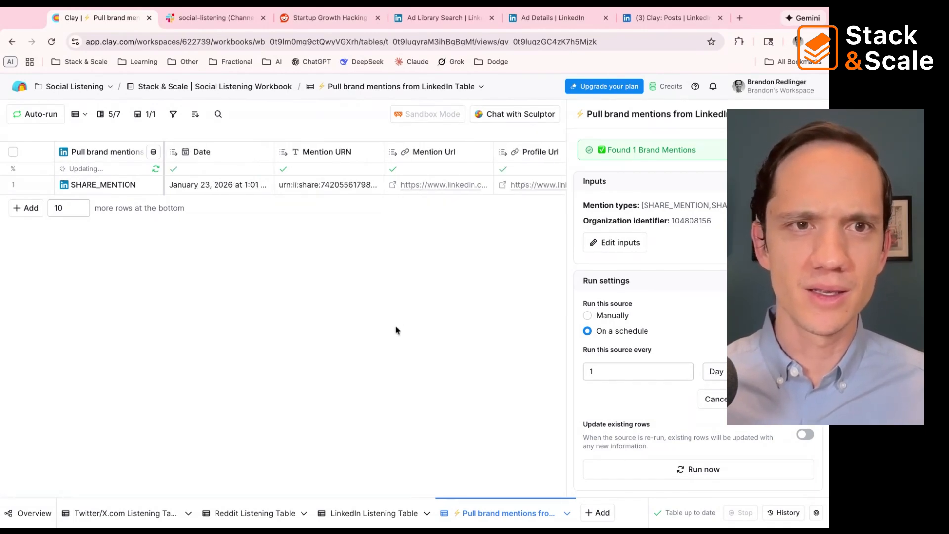
Step: Open the LinkedIn Listening Table and look over its columns from Date and Mention Url through the sentiment fields
click(377, 514)
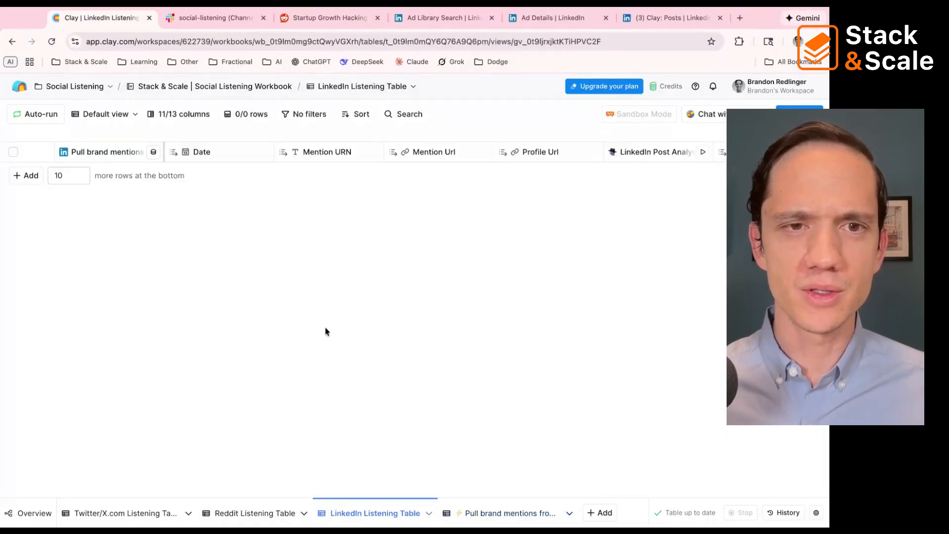
scroll(485, 155, right, 8)
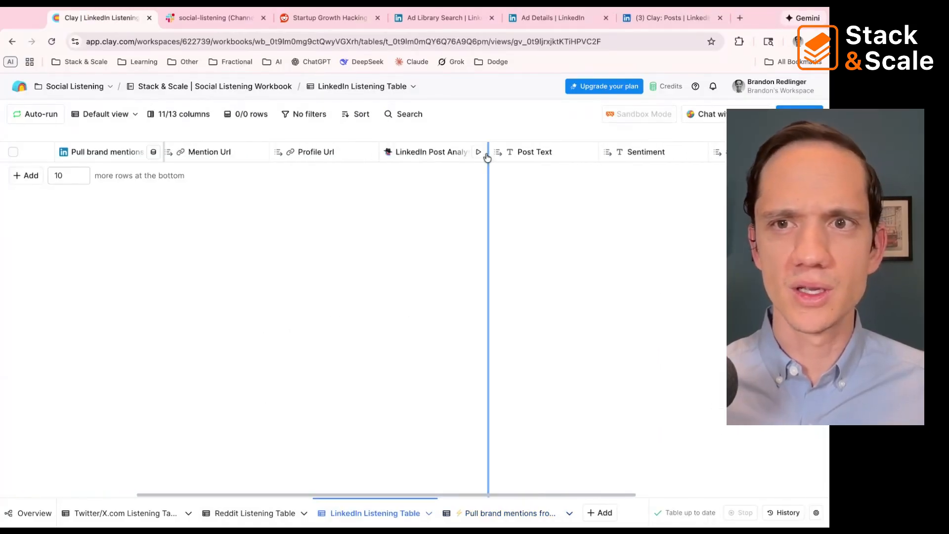
scroll(486, 156, right, 2)
scroll(486, 157, left, 3)
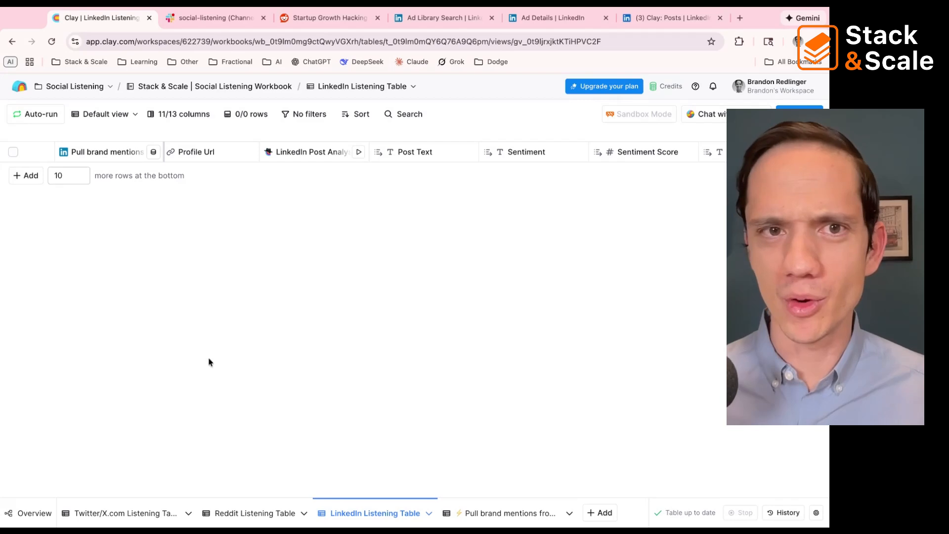
scroll(123, 154, left, 10)
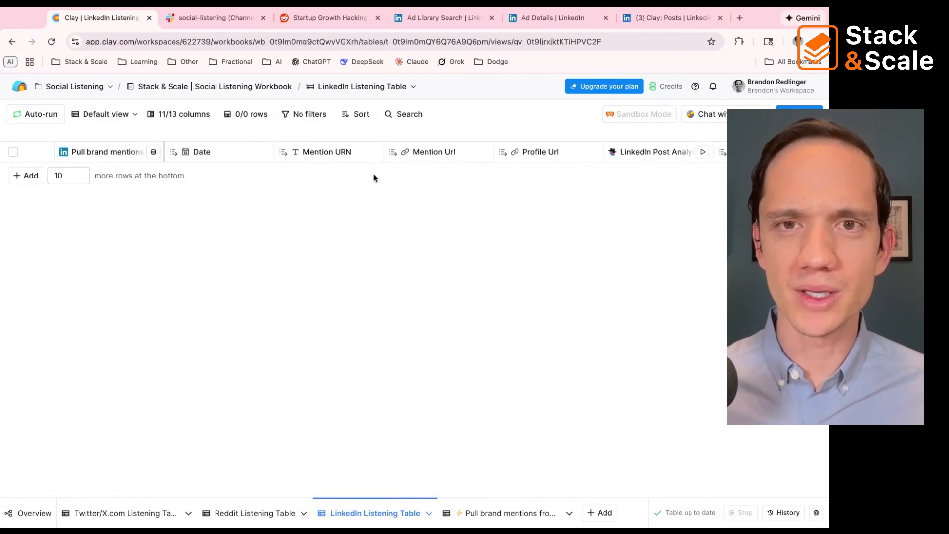
scroll(372, 166, right, 5)
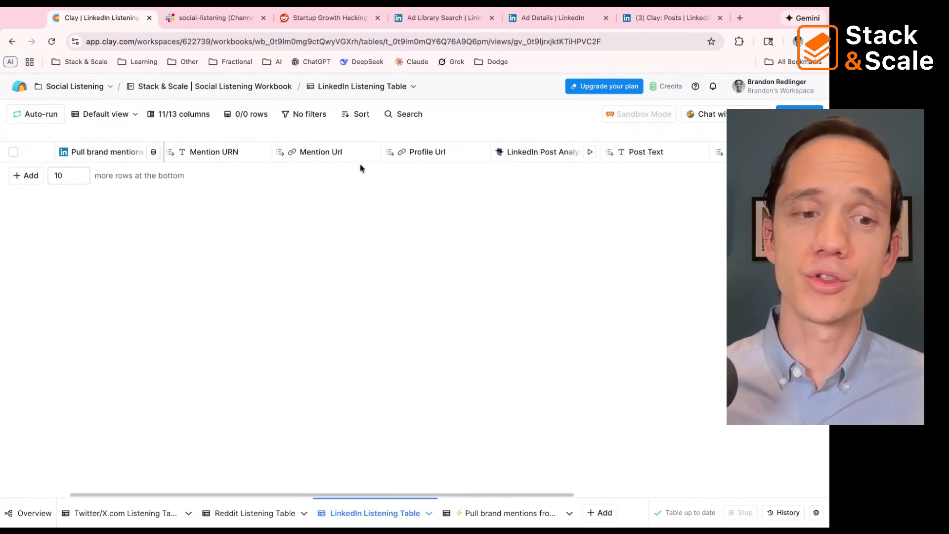
scroll(359, 168, right, 5)
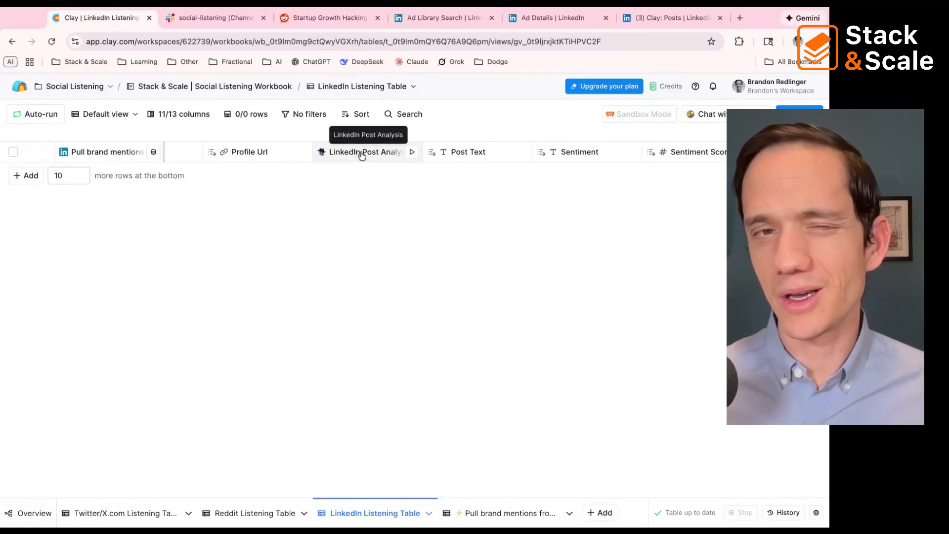
scroll(362, 156, left, 3)
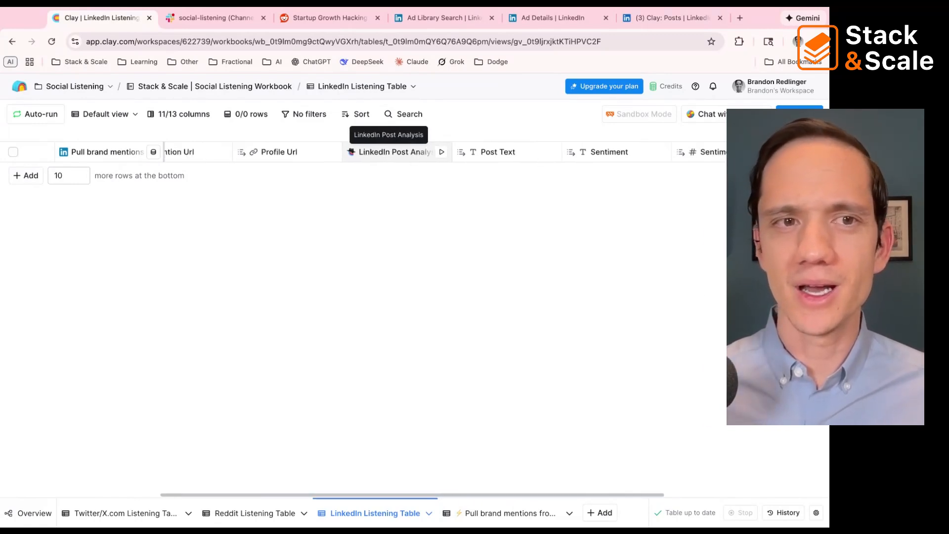
scroll(363, 152, left, 3)
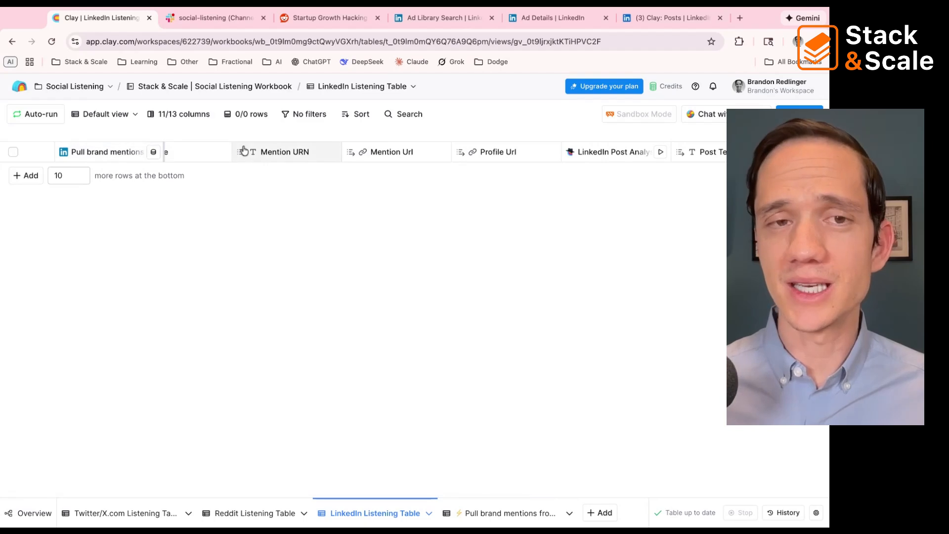
scroll(364, 157, left, 1)
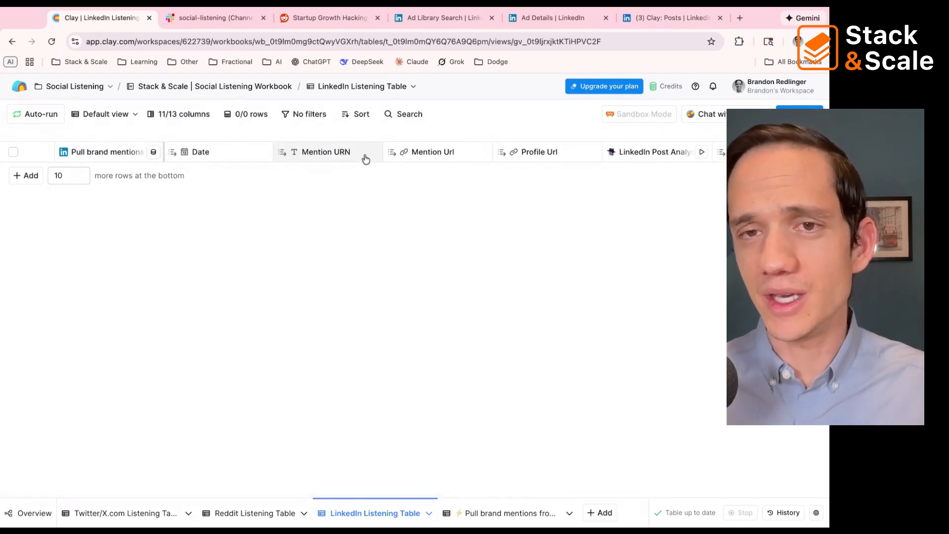
scroll(366, 159, right, 2)
scroll(366, 158, right, 2)
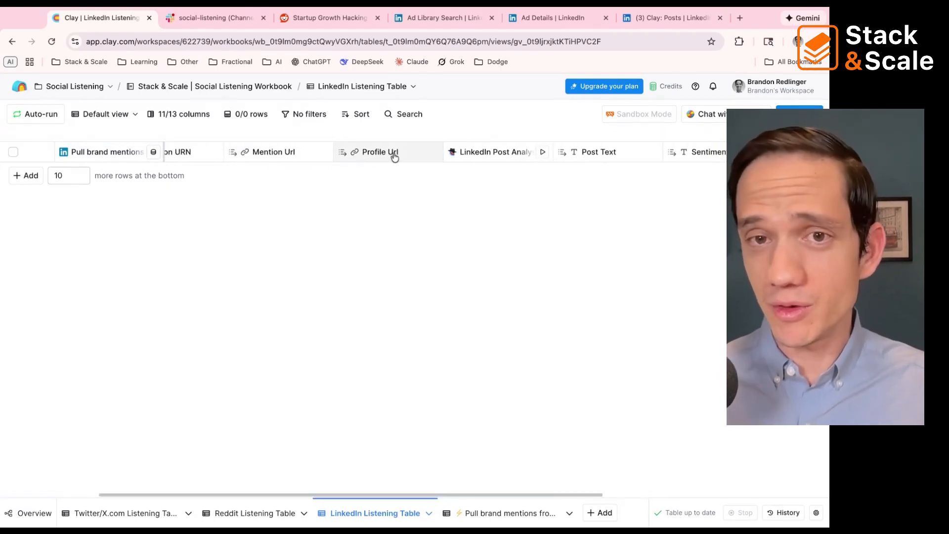
Step: Open the LinkedIn Post Analysis column's settings and read through its prompt, including the sentiment, summary and output format instructions
click(465, 153)
click(476, 197)
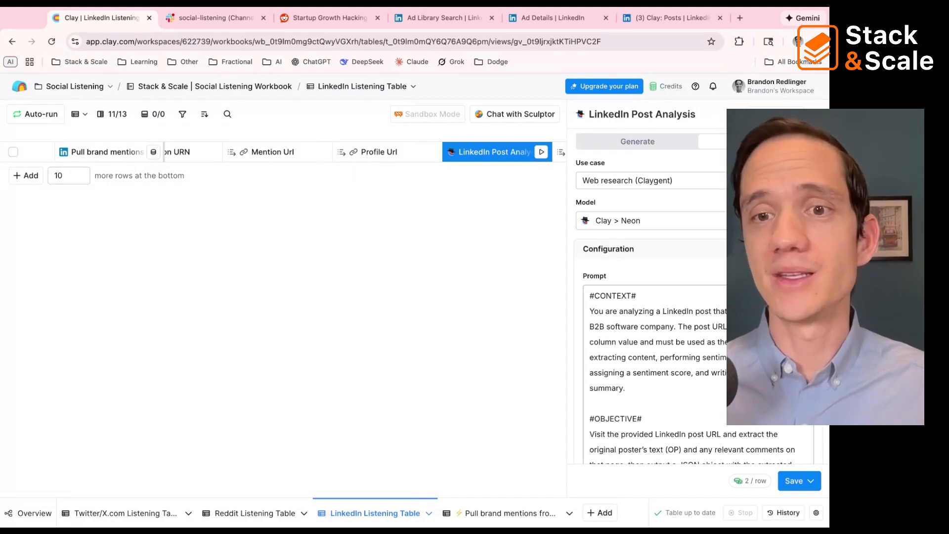
scroll(691, 296, down, 15)
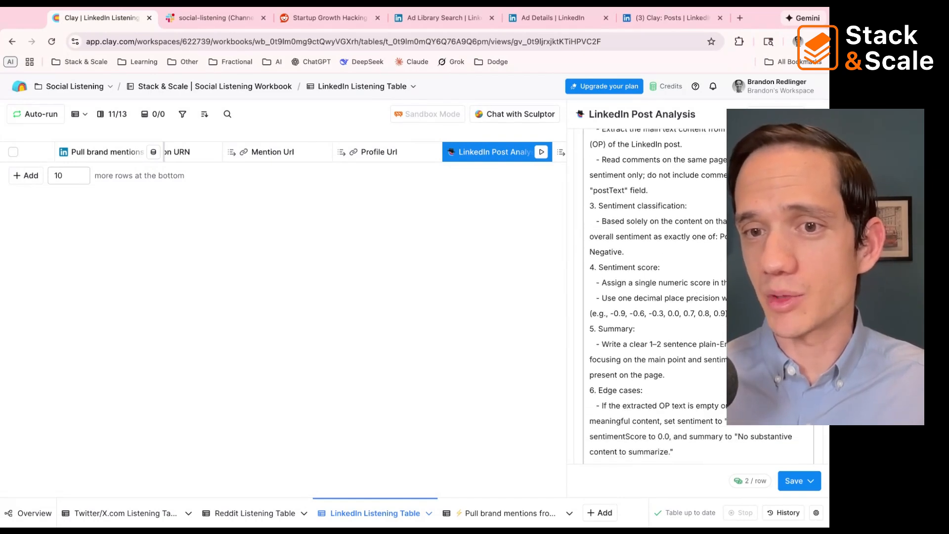
scroll(692, 296, down, 5)
Step: Examine the Sentiment, Sentiment Score and Summary columns, check the LinkedIn alert in Slack's social-listening channel, and return to Clay
scroll(564, 254, right, 3)
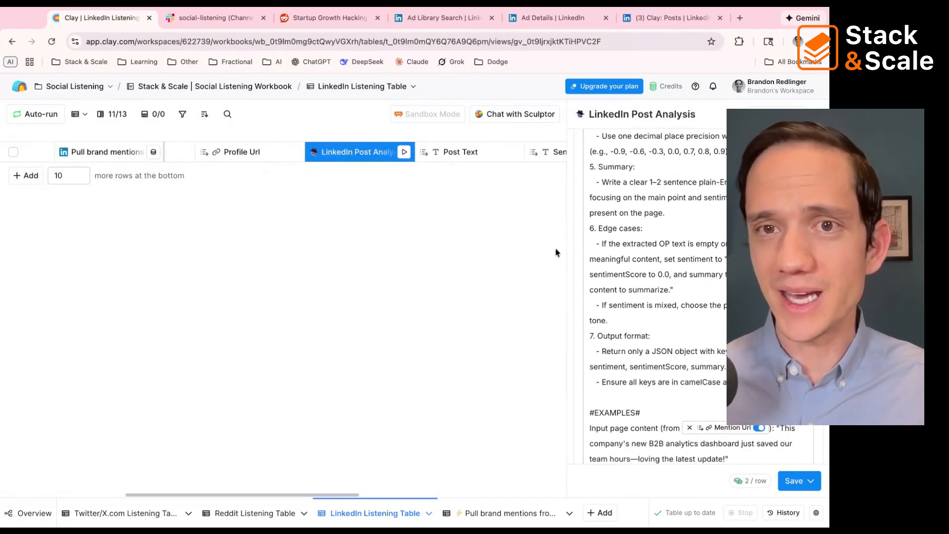
scroll(474, 161, right, 5)
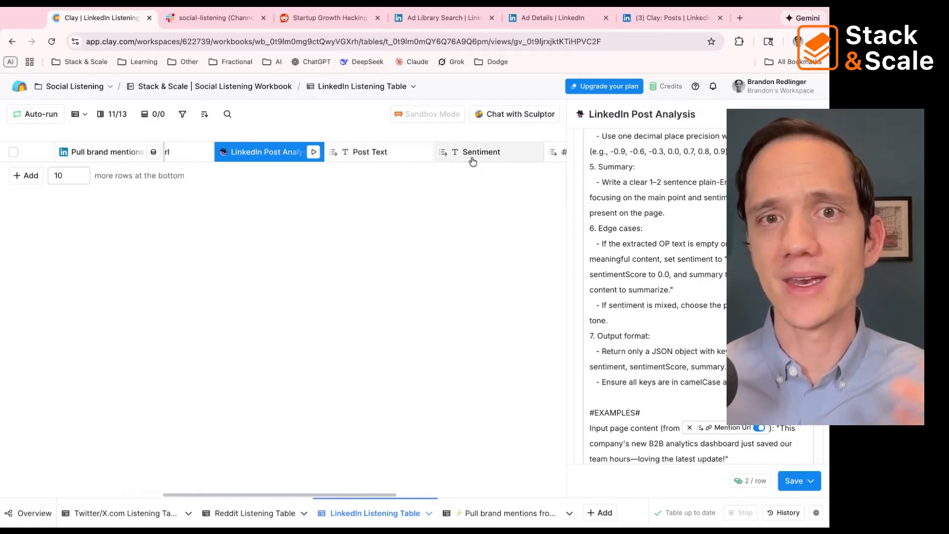
scroll(473, 161, right, 5)
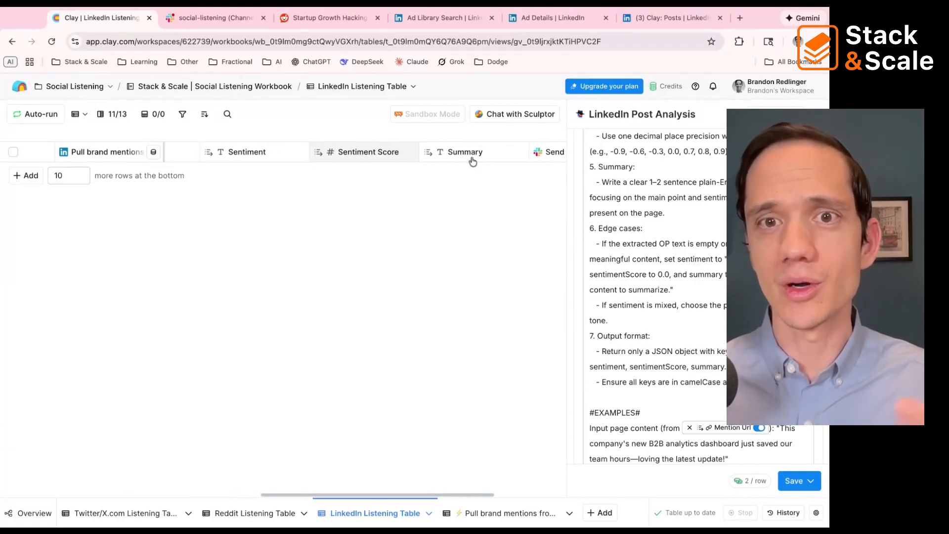
click(175, 19)
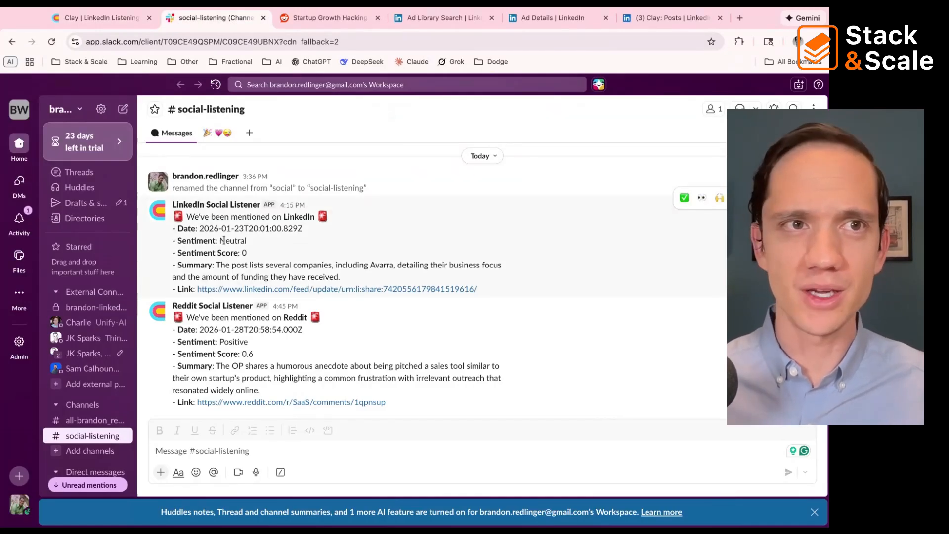
key(ctrl+shift+Tab)
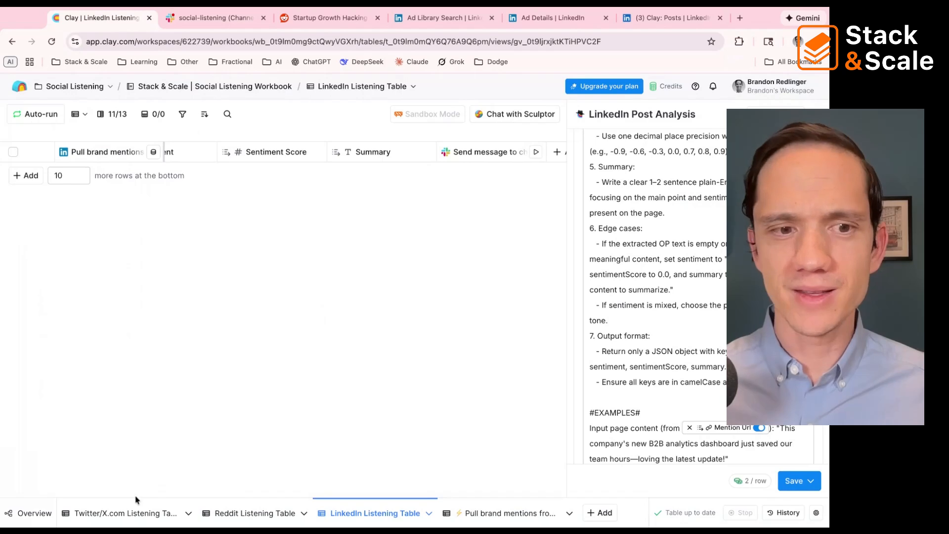
Step: From the workbook overview, review the profile handles input of the Pull activity from X accounts source and close it without changes
click(134, 515)
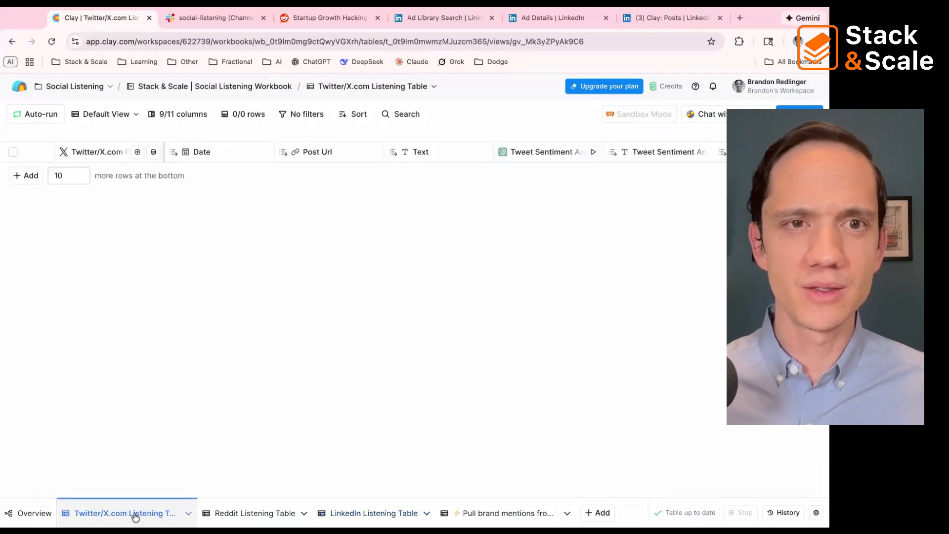
click(30, 513)
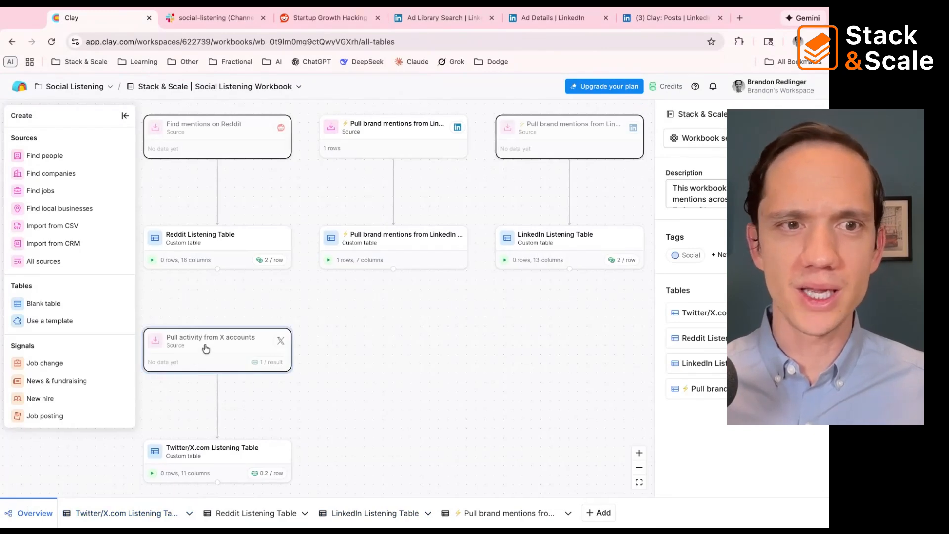
click(205, 348)
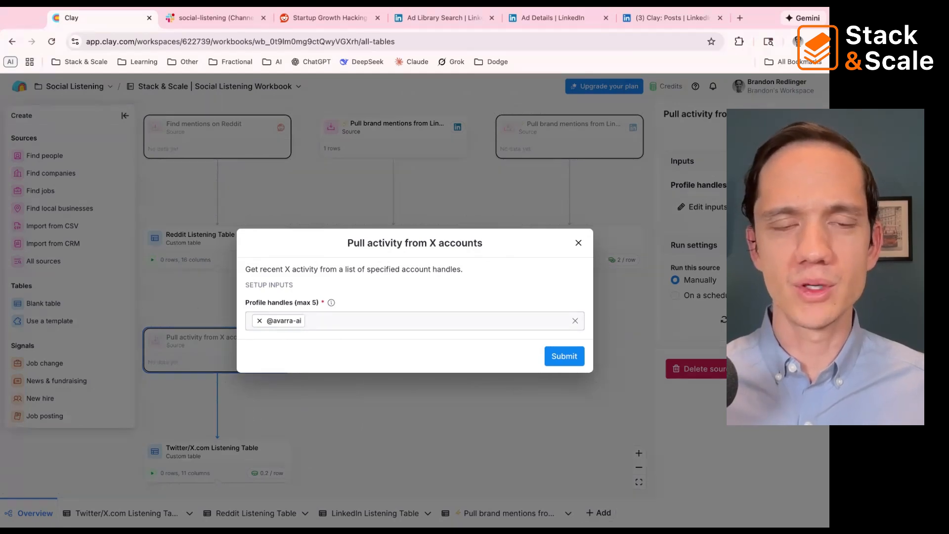
click(308, 321)
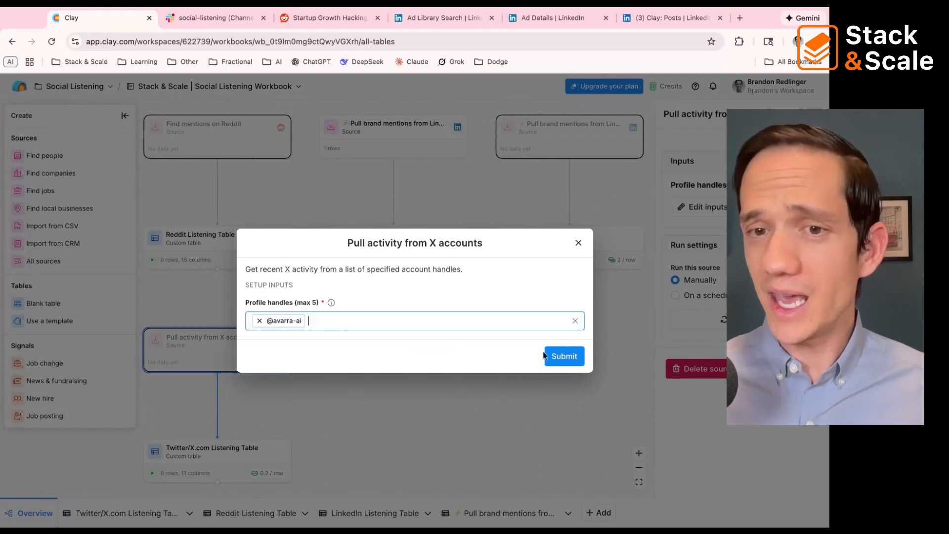
click(561, 356)
click(450, 306)
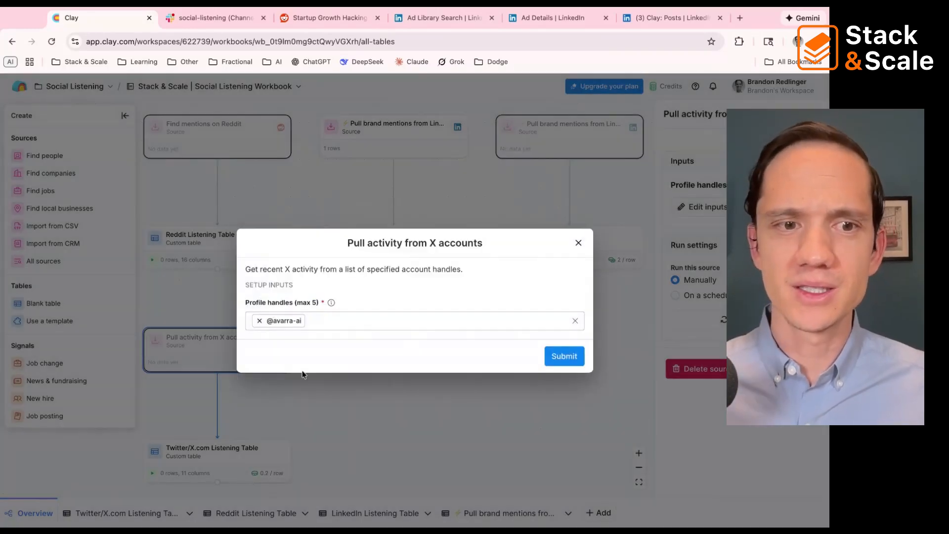
click(579, 243)
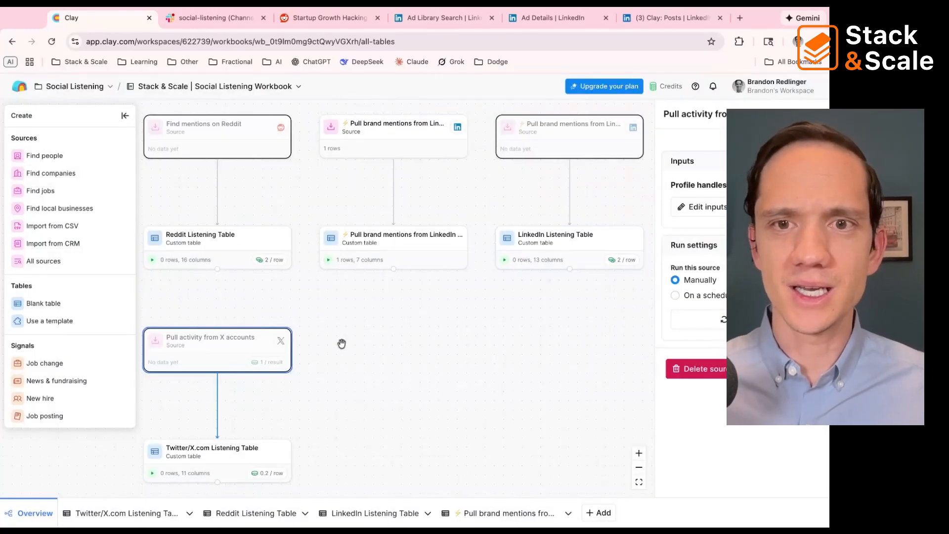
Step: Open the Twitter/X.com Listening Table from the overview and look over its Date, Post Url and Text columns
click(193, 452)
double_click(192, 452)
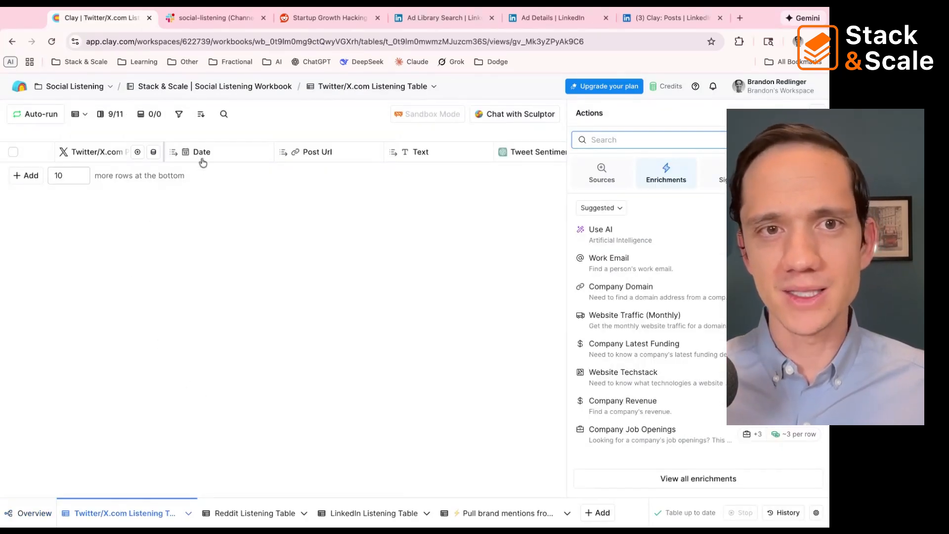
scroll(216, 158, right, 3)
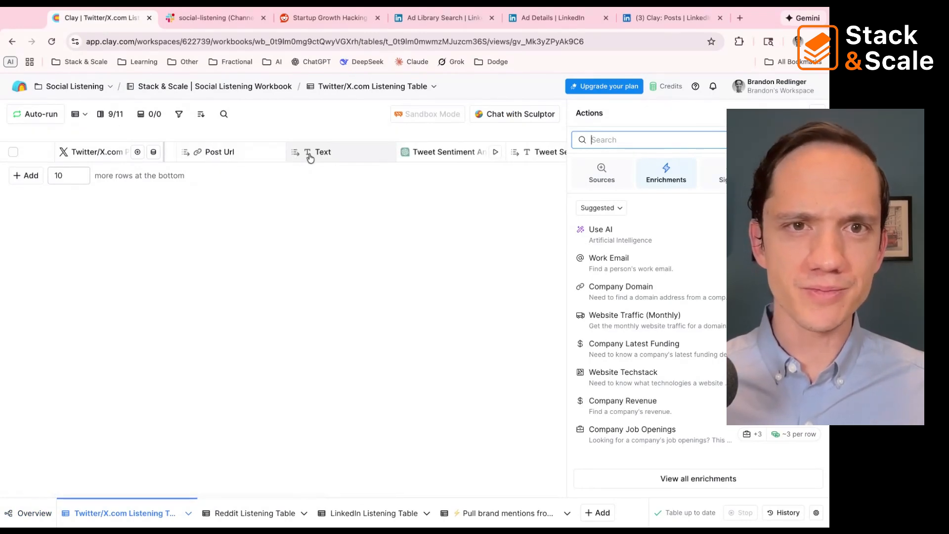
scroll(313, 157, right, 1)
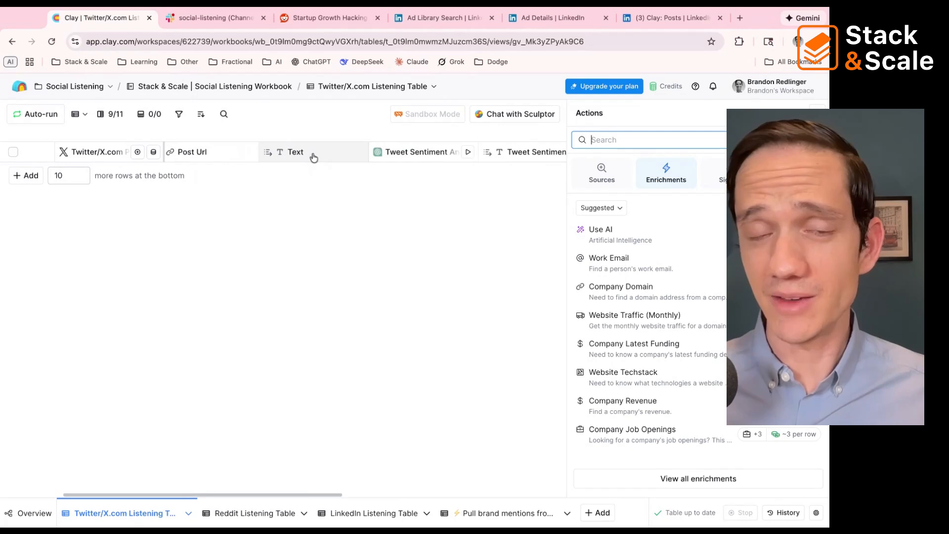
scroll(432, 157, right, 2)
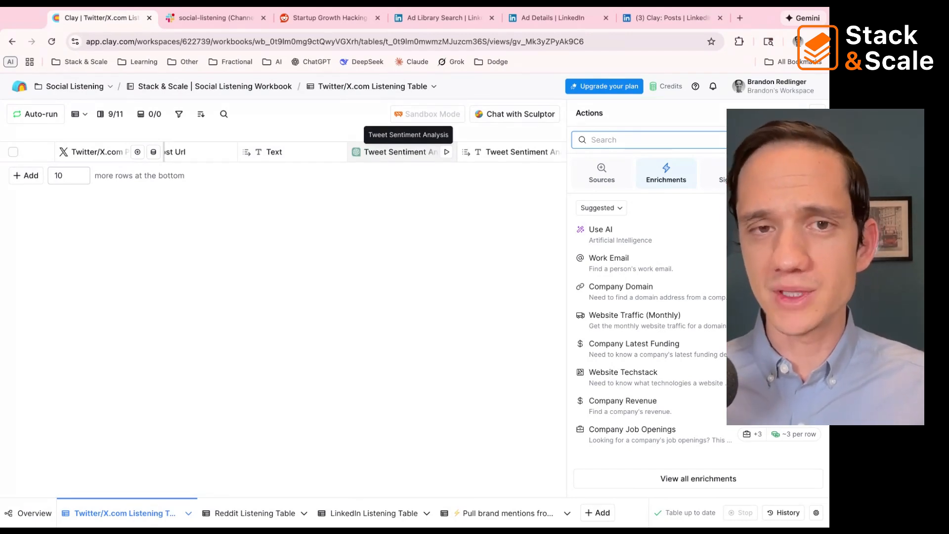
Step: Open the Tweet Sentiment Analysis column's settings, look at the available AI models without changing the selection, and read through the prompt
click(408, 152)
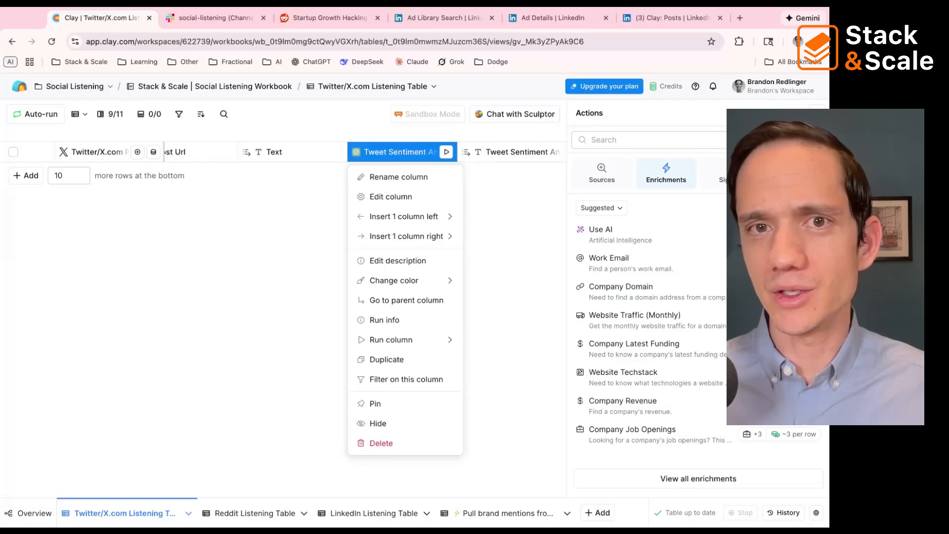
key(Escape)
click(402, 148)
click(390, 196)
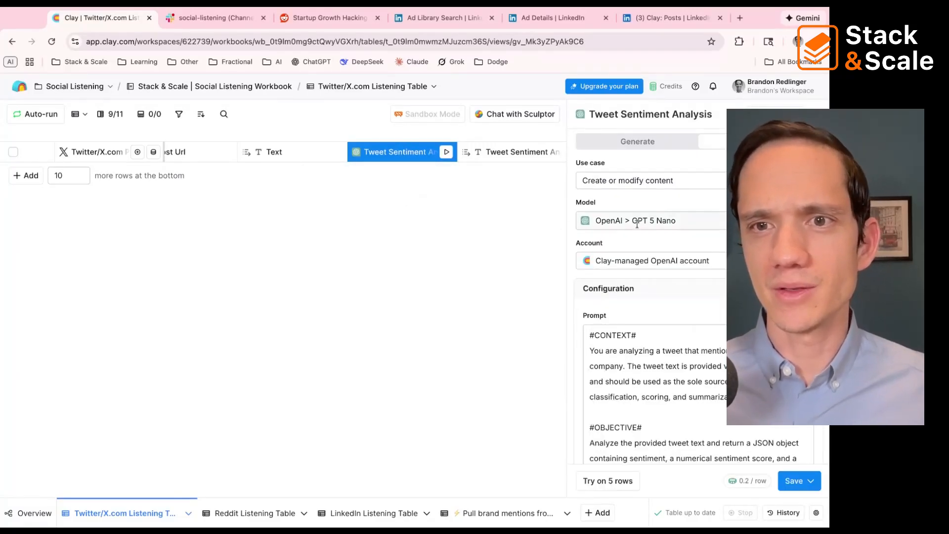
click(662, 222)
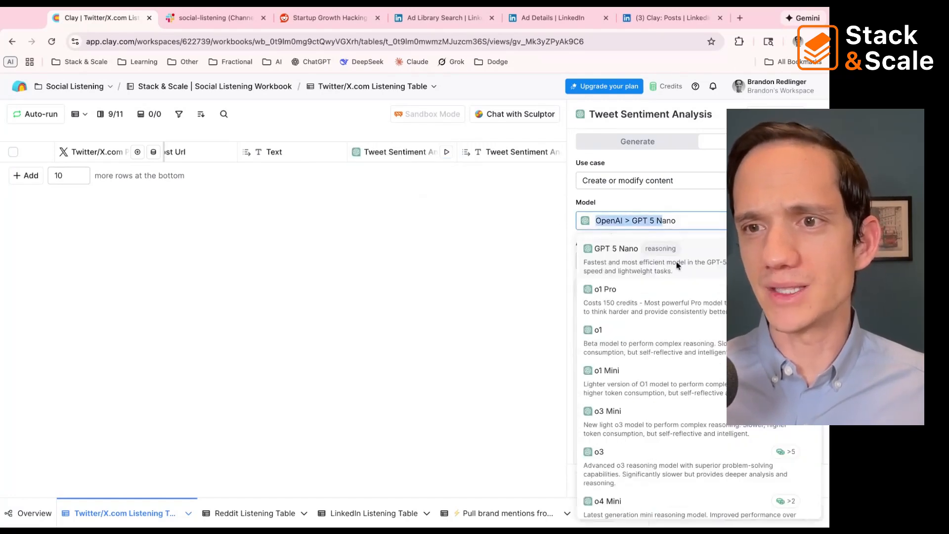
click(679, 206)
scroll(674, 394, down, 5)
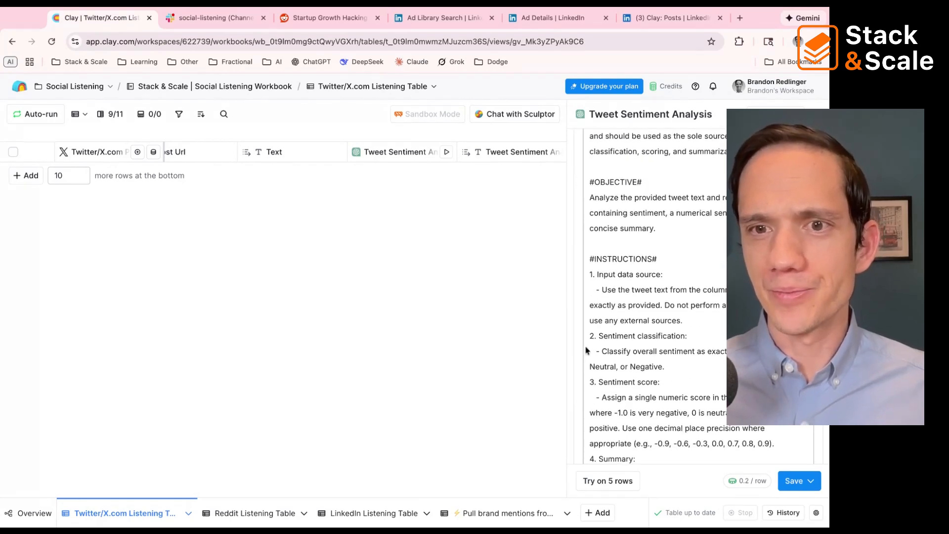
scroll(644, 273, down, 1)
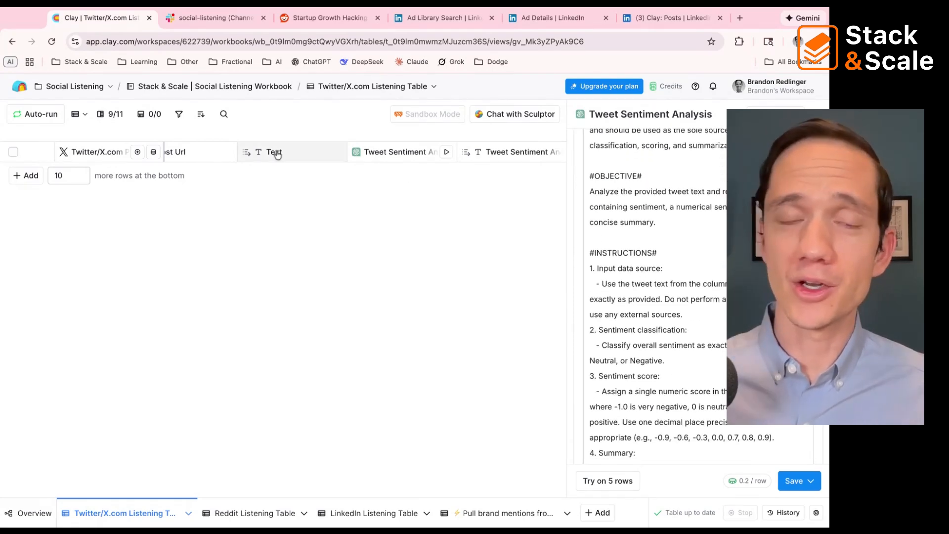
Step: Open the settings of the Send message to channel column in the Twitter/X.com Listening Table
scroll(288, 159, right, 2)
scroll(289, 159, right, 6)
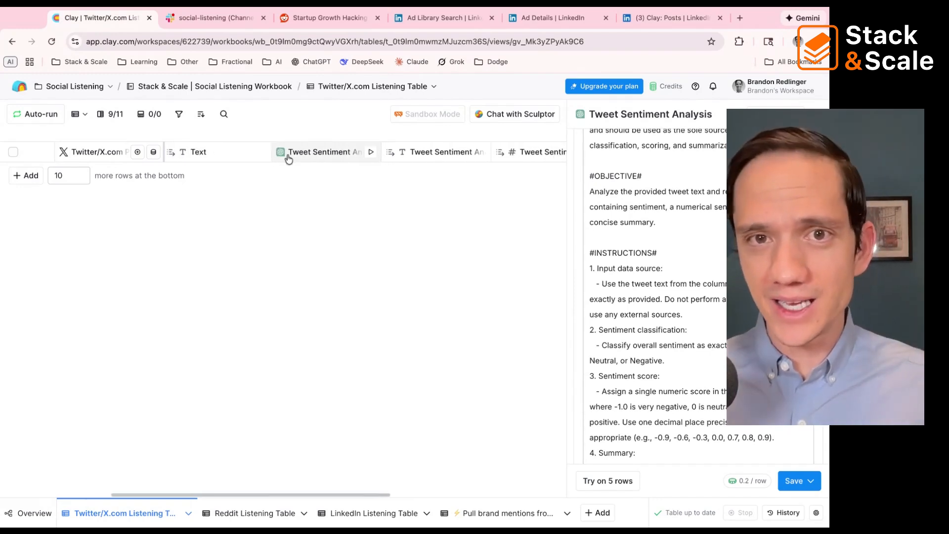
scroll(320, 159, right, 5)
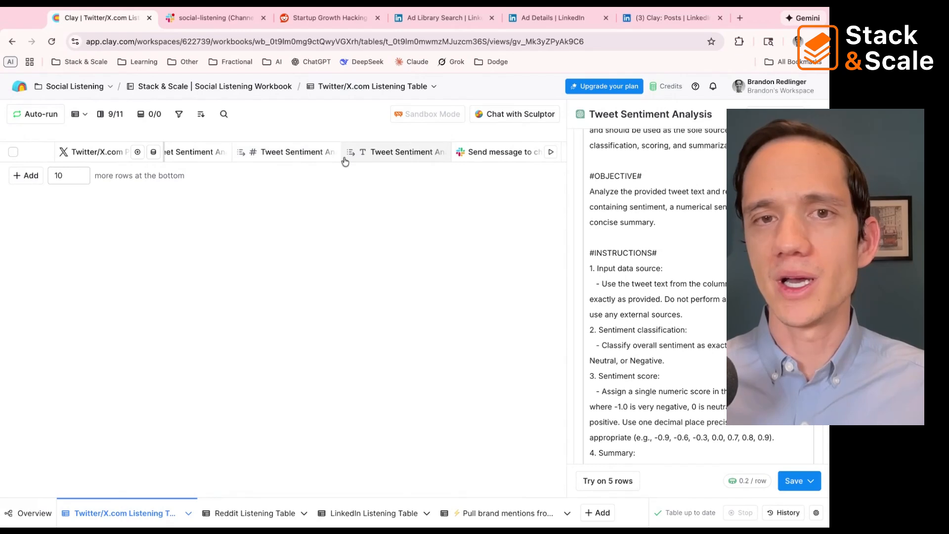
scroll(396, 153, right, 3)
click(411, 154)
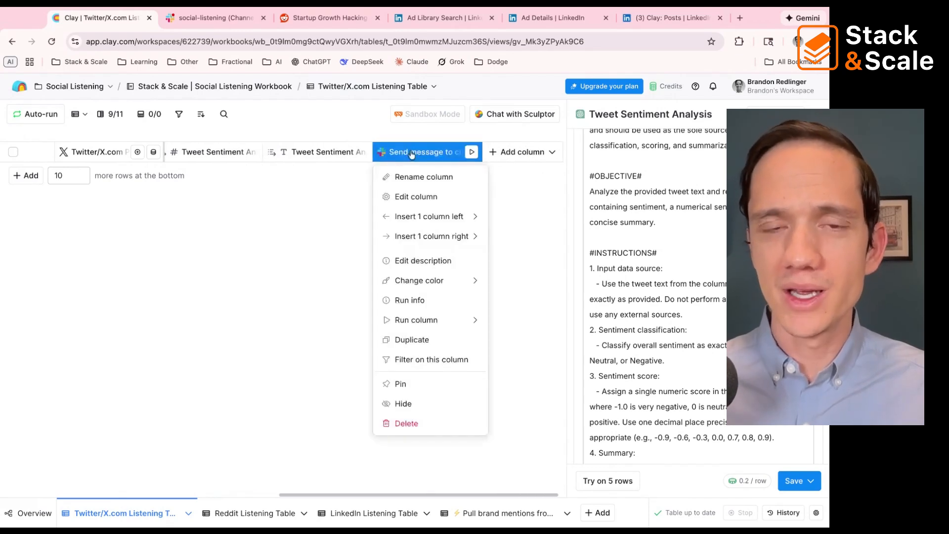
click(419, 197)
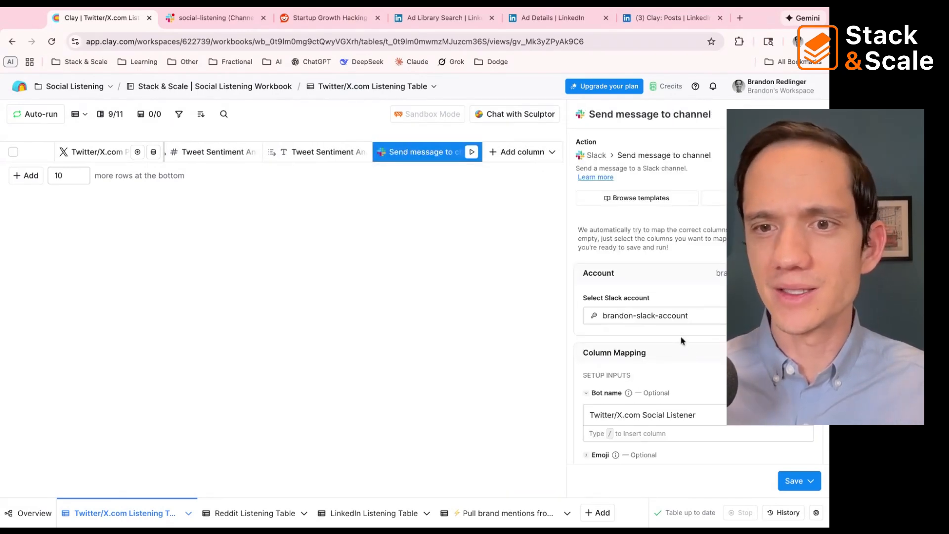
Step: Review the Slack action's account, bot name, channel and message template down to the link field, leaving them unchanged
scroll(681, 341, down, 1)
scroll(681, 341, down, 3)
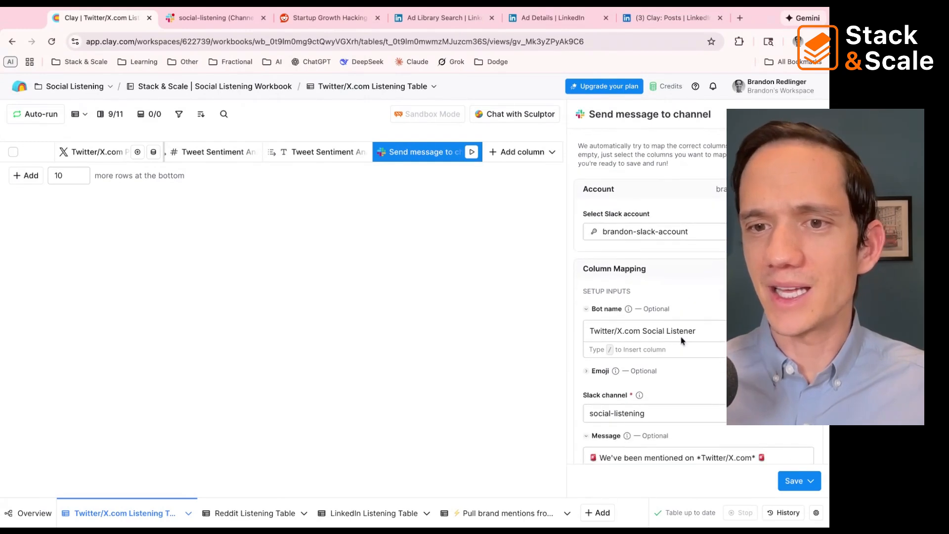
triple_click(651, 315)
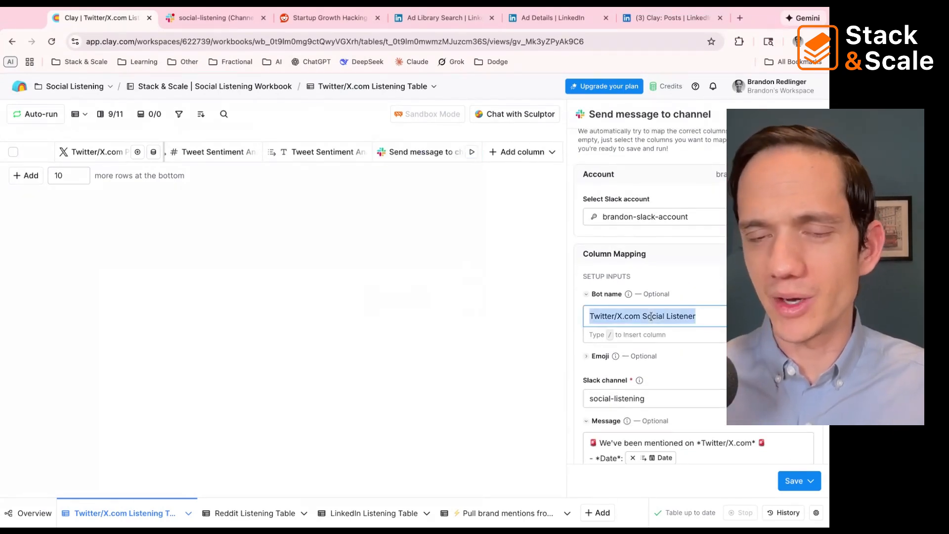
click(651, 317)
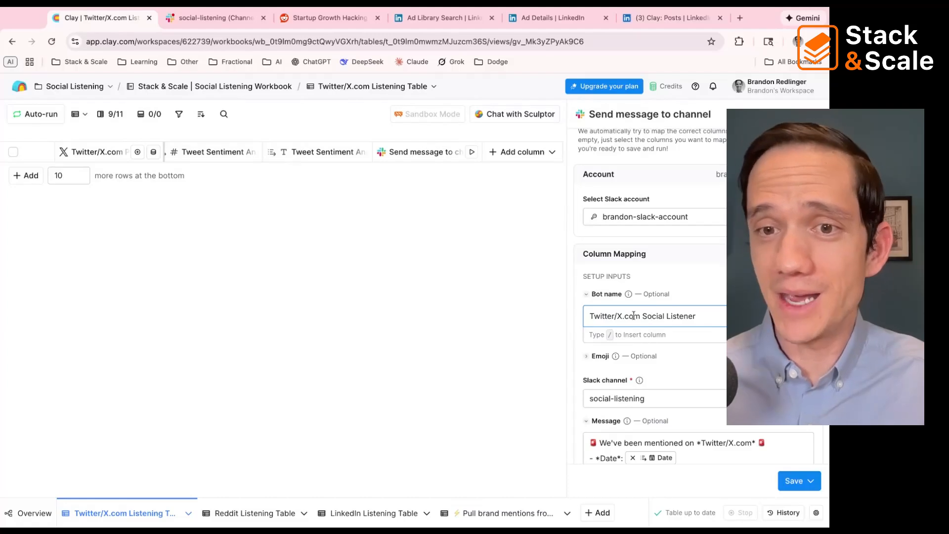
drag(641, 317, 576, 324)
scroll(577, 324, down, 2)
scroll(576, 324, down, 1)
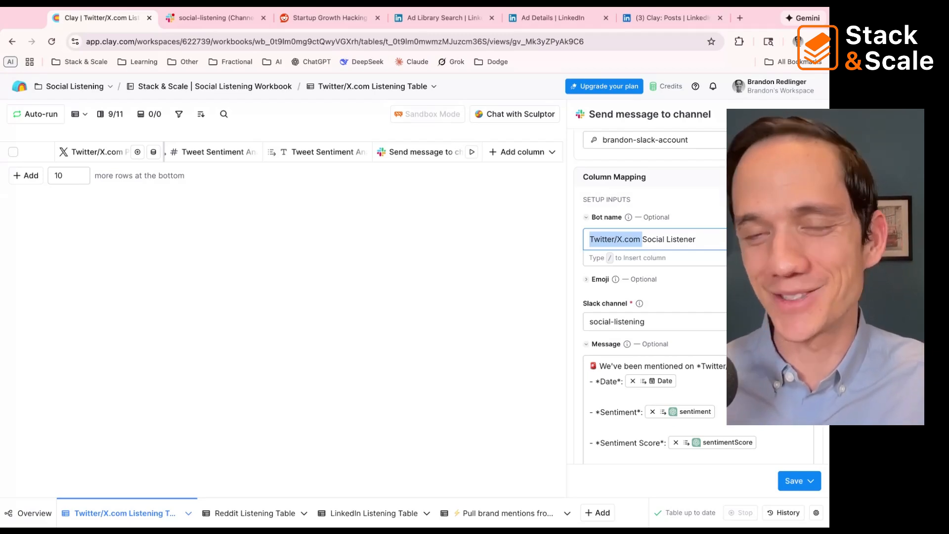
scroll(653, 297, down, 3)
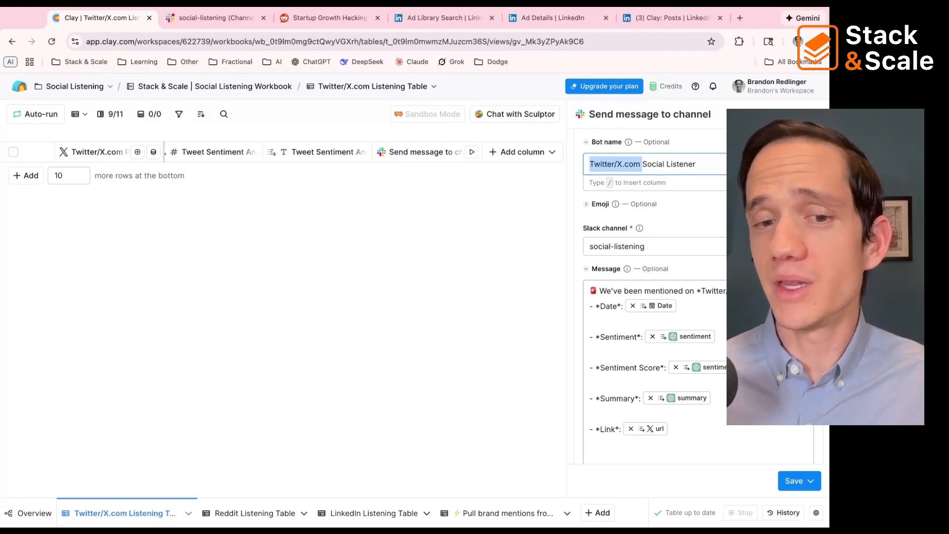
Step: Return to the workbook overview and add a new blank custom table to the workbook
click(33, 514)
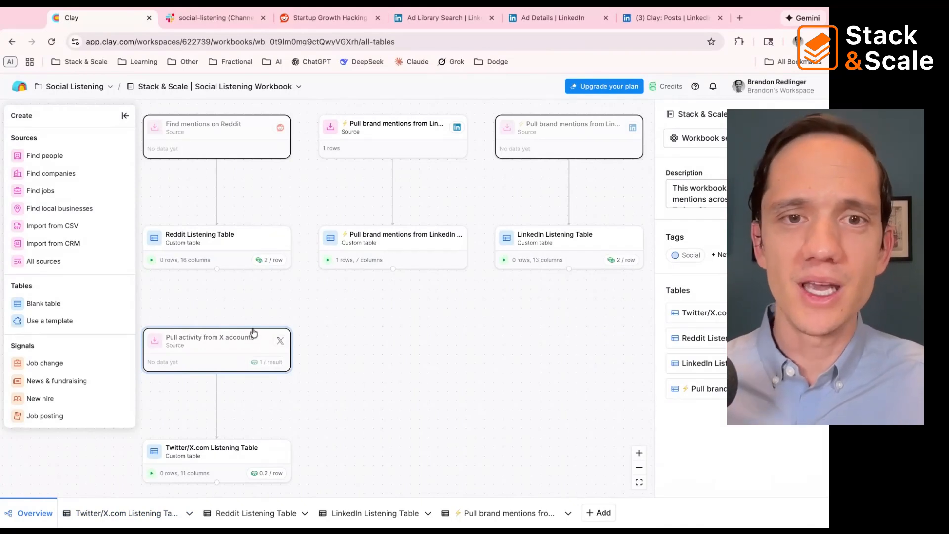
click(591, 514)
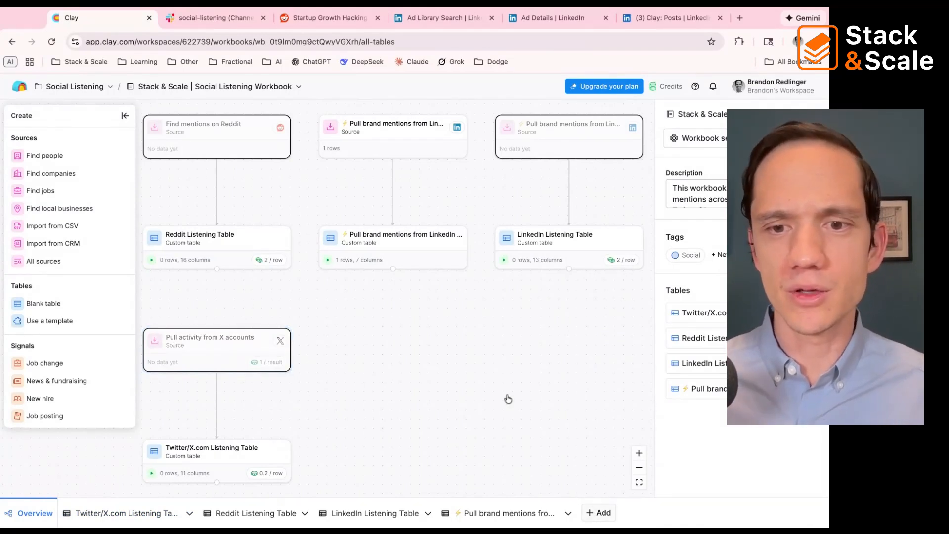
click(319, 190)
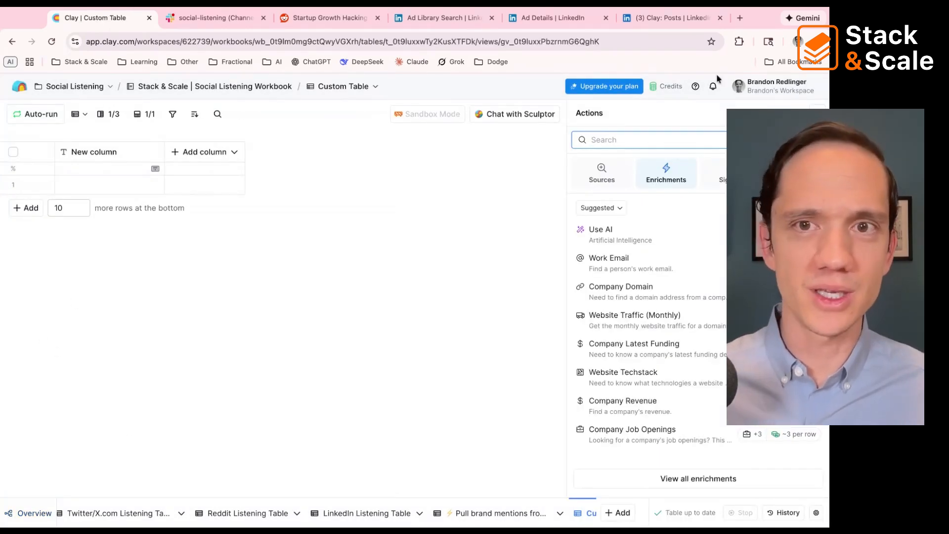
text(trigg)
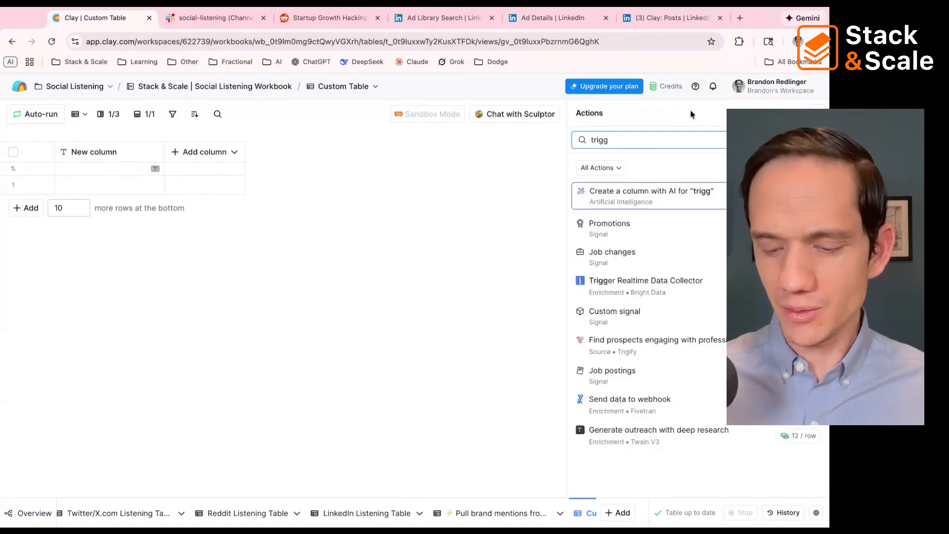
key(ctrl+a)
key(BackSpace)
Step: Search all sources for "trig" and open the Trigify prospects-engaging-with-professional-posts source using the Clay-managed Trigify account
click(602, 170)
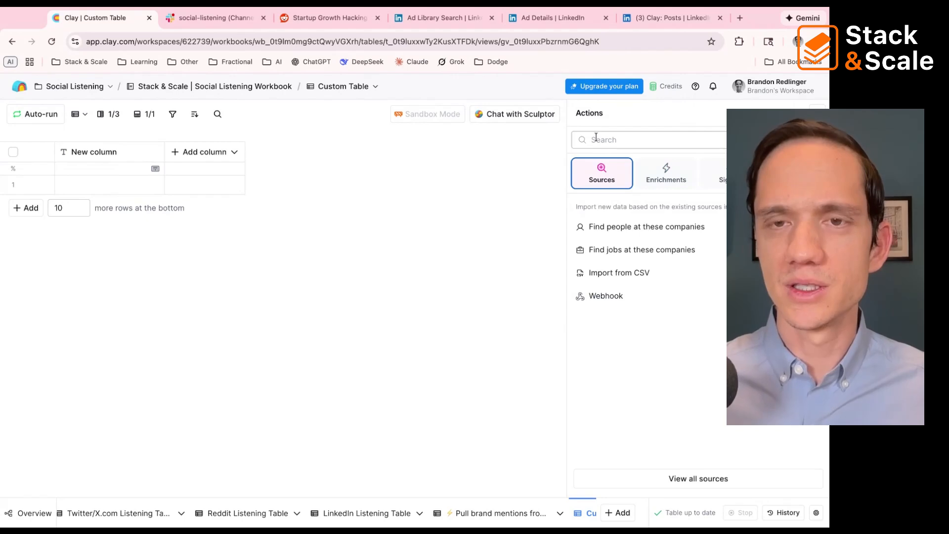
click(667, 479)
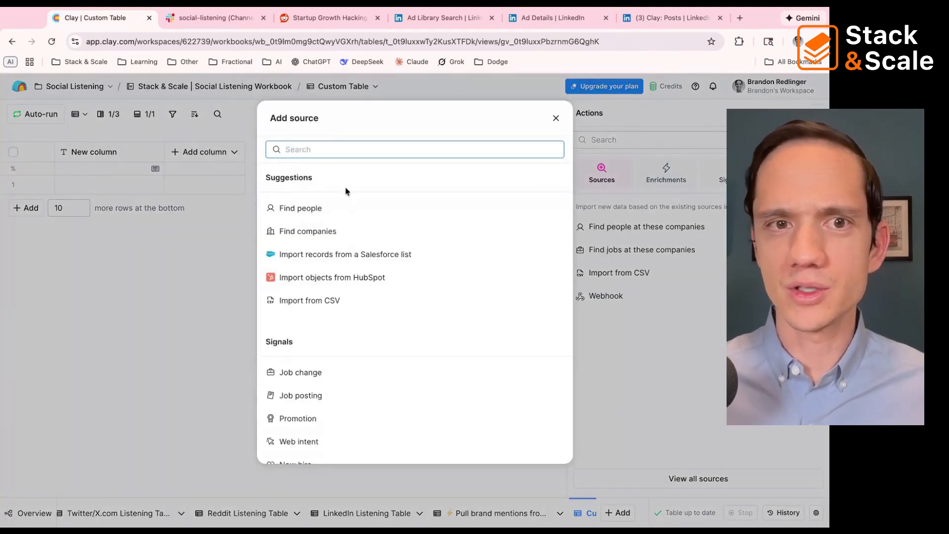
text(trig)
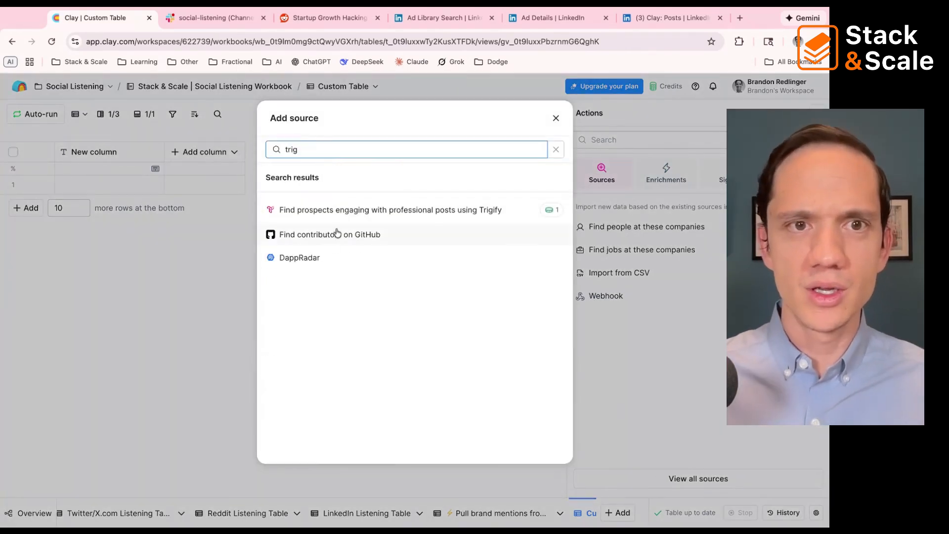
click(339, 210)
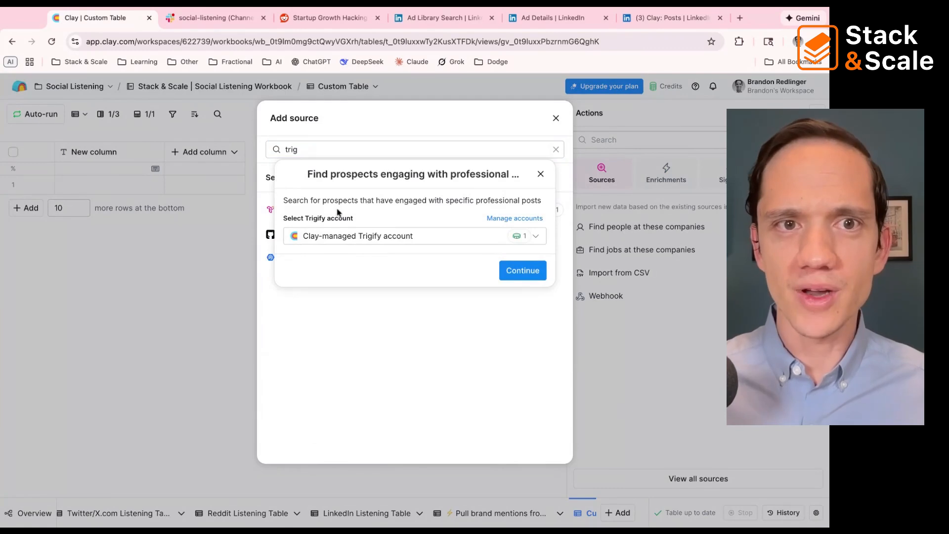
click(511, 272)
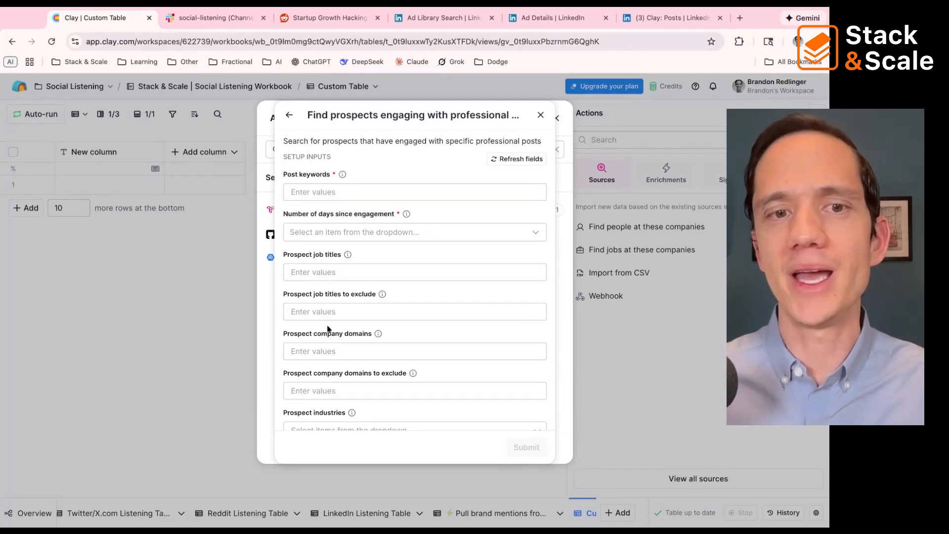
Step: Look through the Trigify source's setup inputs down to Additional search filters, and close the source dialogs without submitting
scroll(327, 329, down, 3)
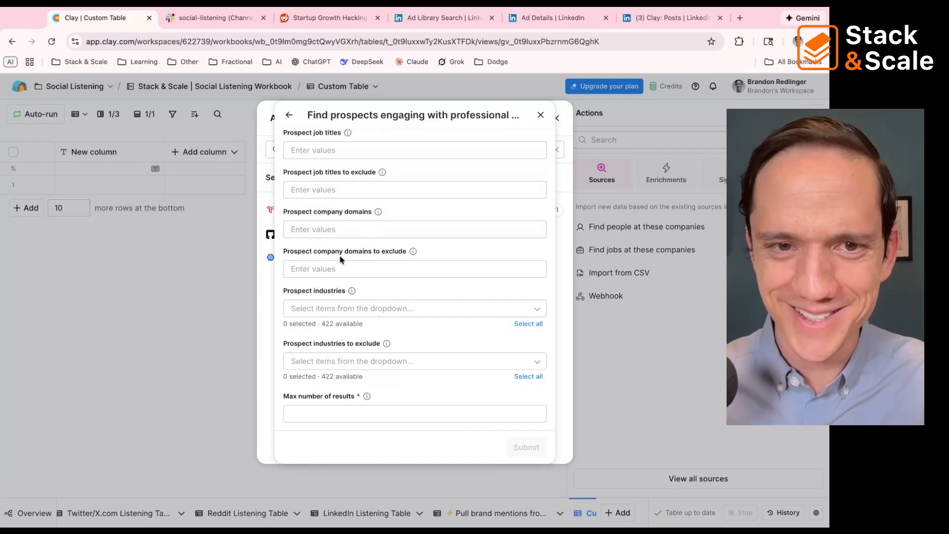
scroll(339, 264, down, 1)
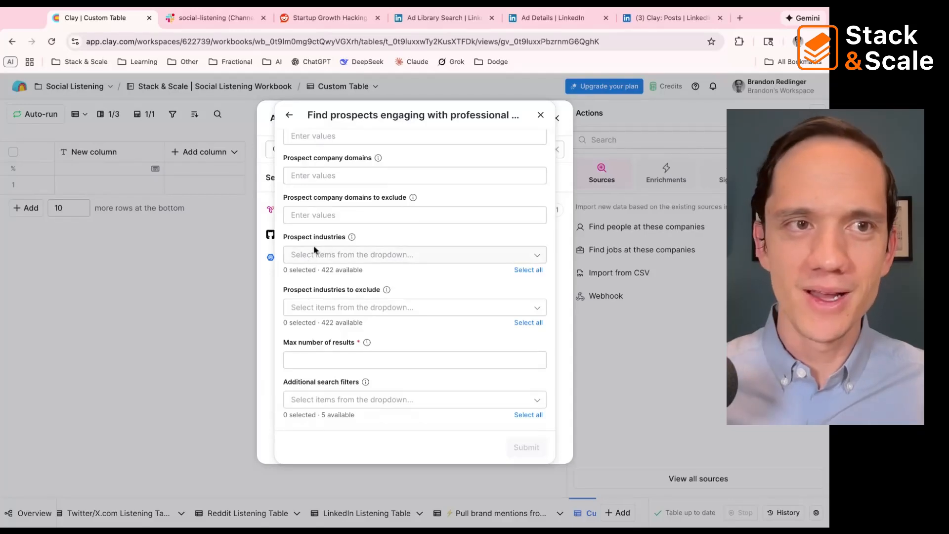
click(540, 116)
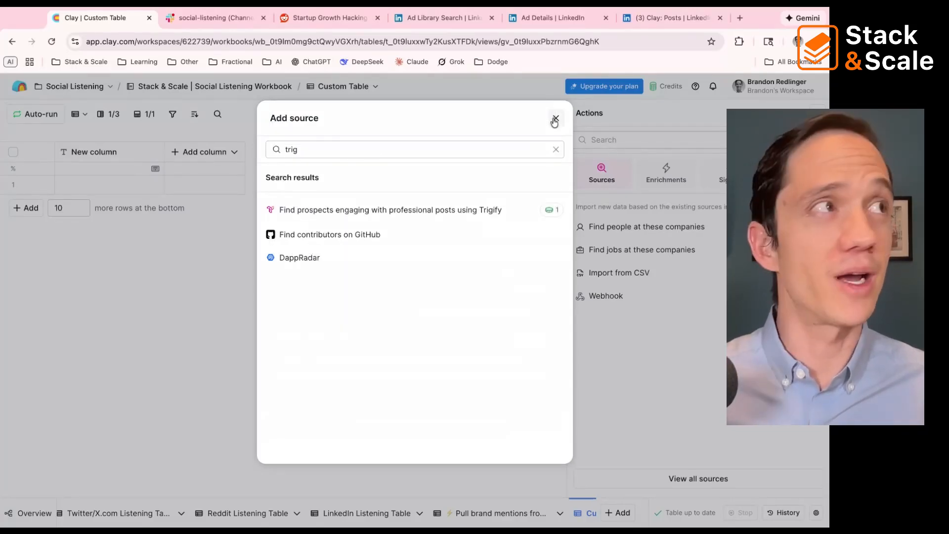
click(556, 119)
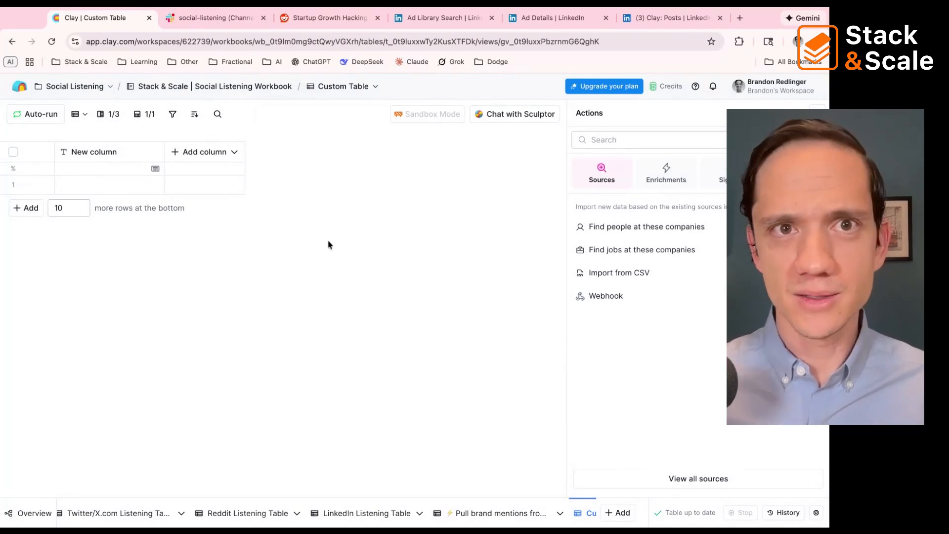
Step: Go back to the workbook overview and reopen the new Custom Table from there
click(15, 514)
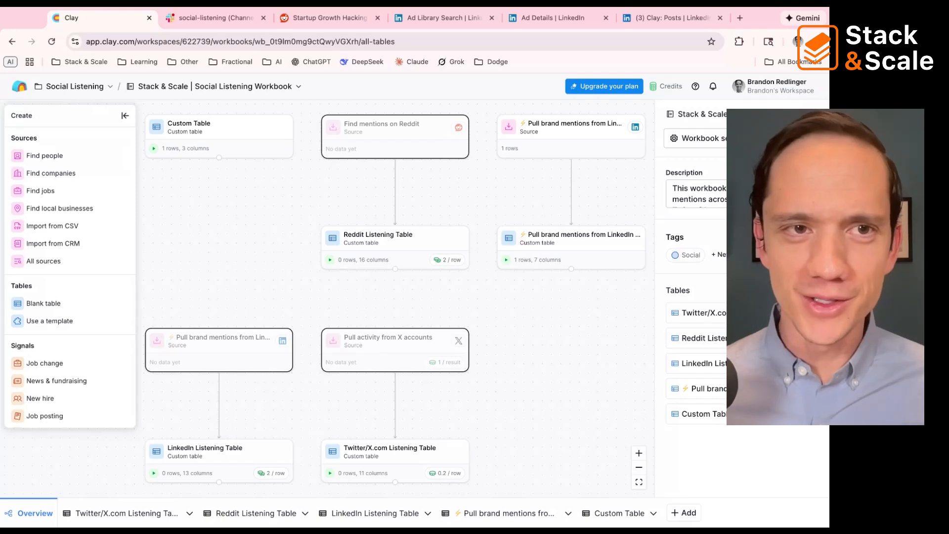
scroll(233, 178, up, 1)
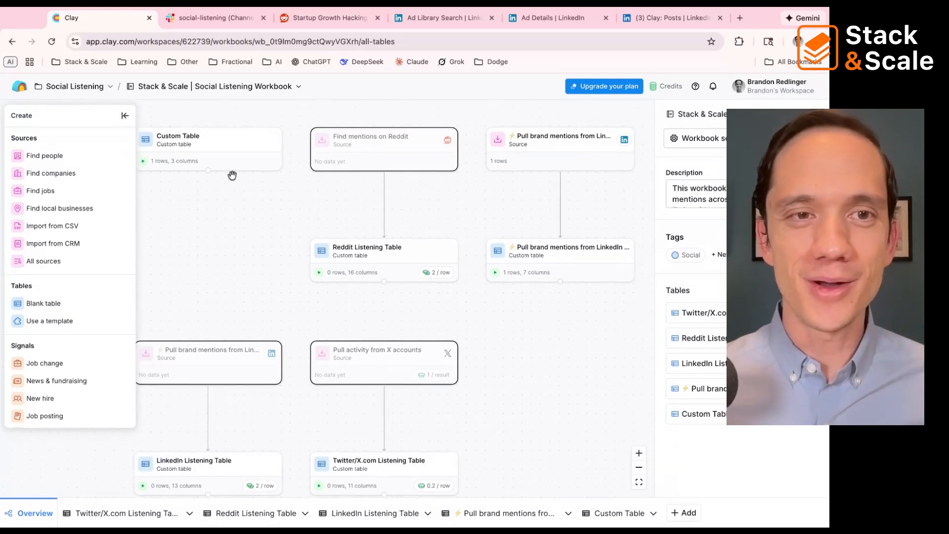
scroll(221, 170, left, 1)
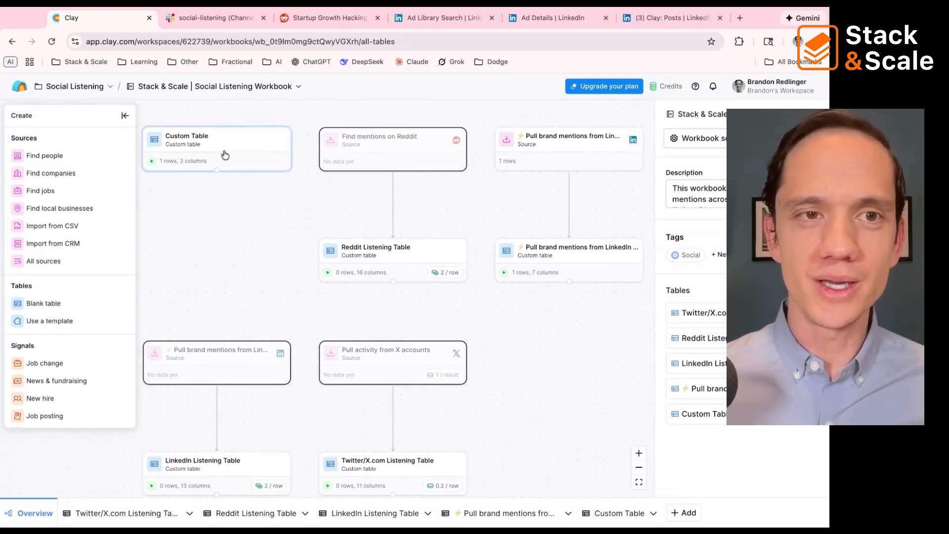
click(228, 152)
click(228, 152)
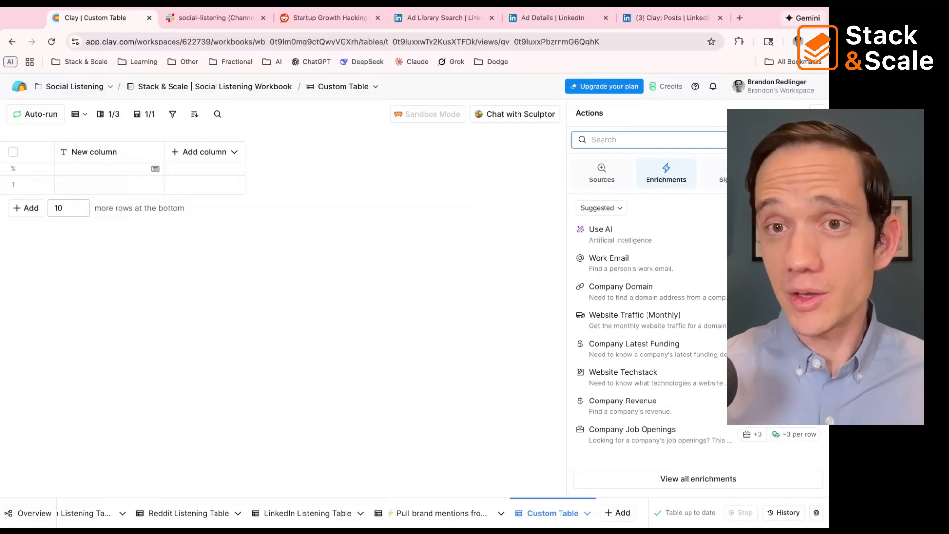
Step: Search the actions for "yout", explore Search for YouTube videos or creators with search type Videos (with scheduling), and close it without submitting
text(yout)
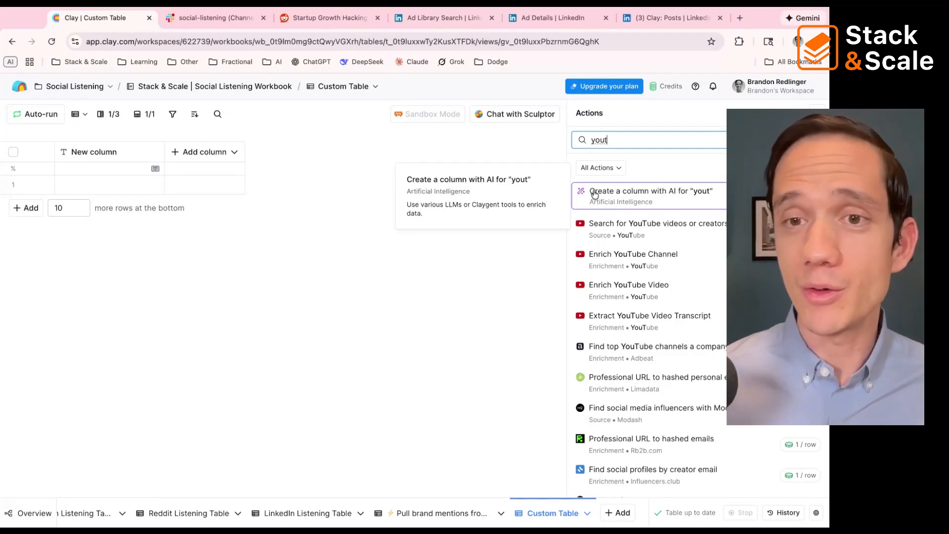
click(642, 228)
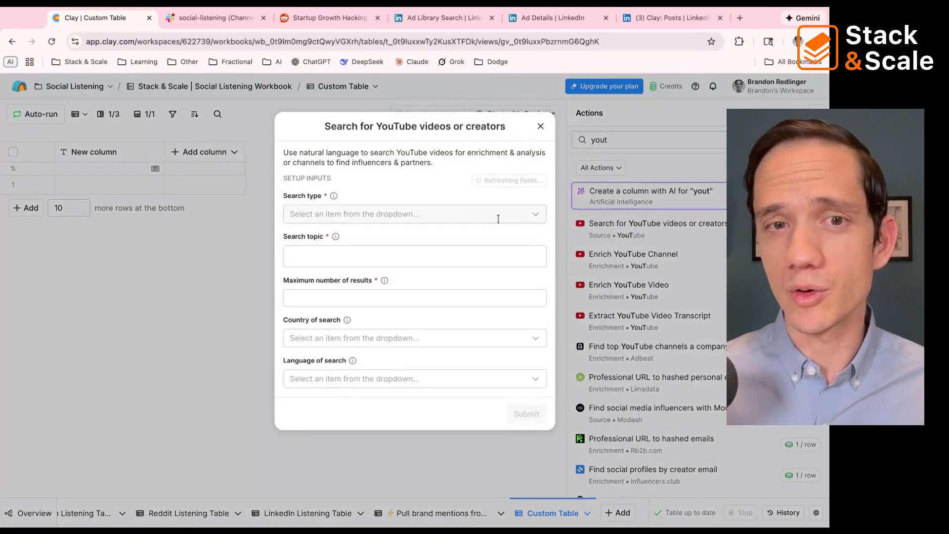
click(423, 215)
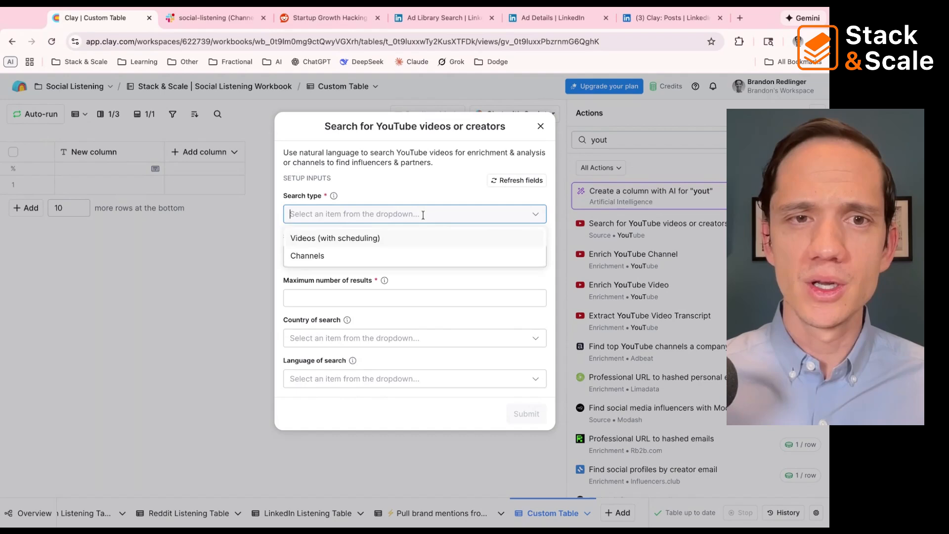
click(409, 239)
click(375, 257)
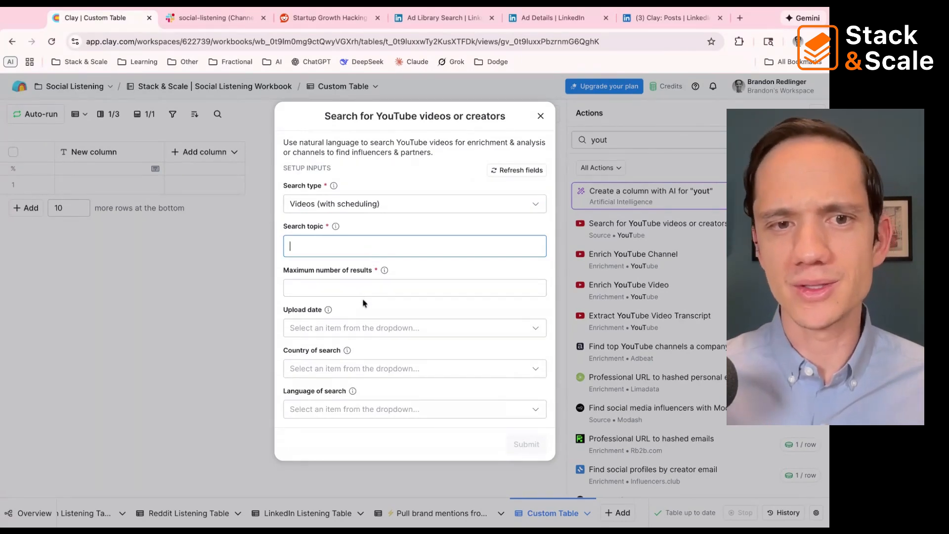
click(540, 117)
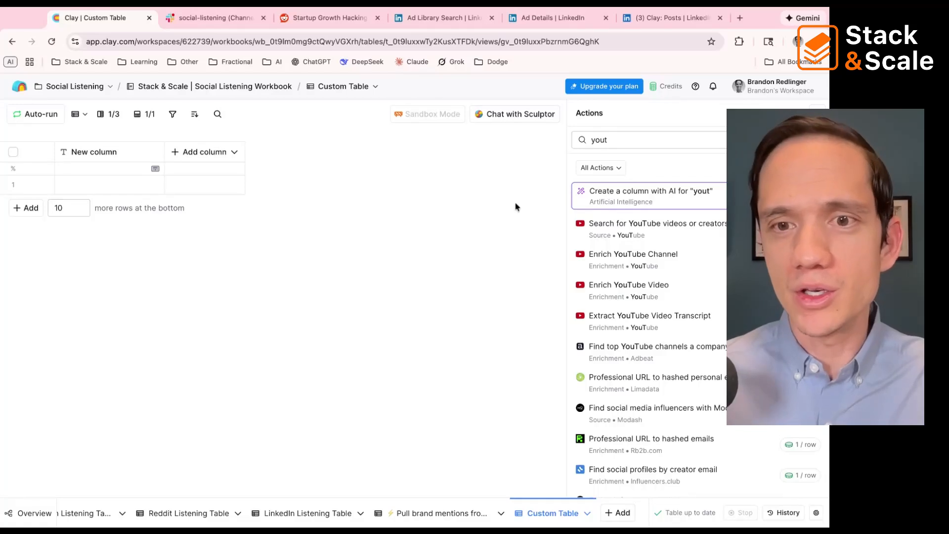
mouse_move(611, 315)
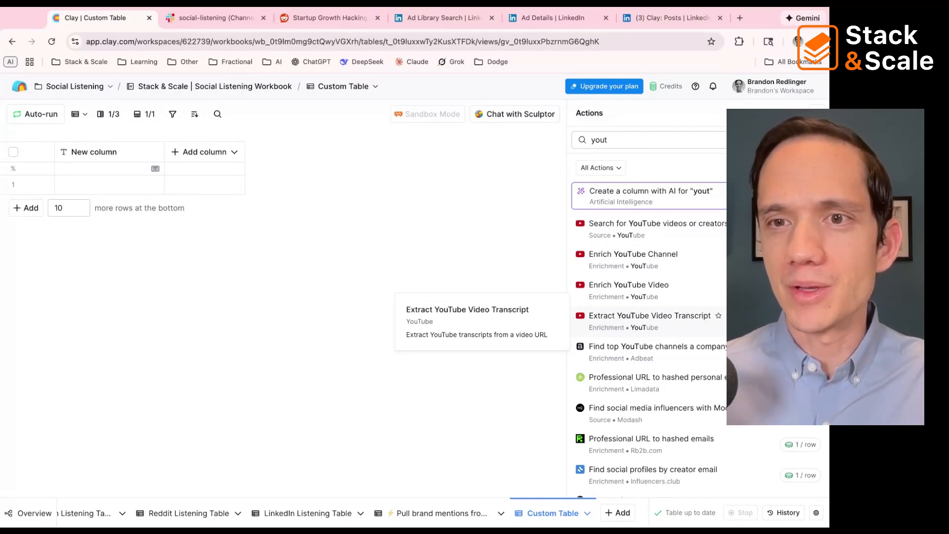
mouse_move(639, 226)
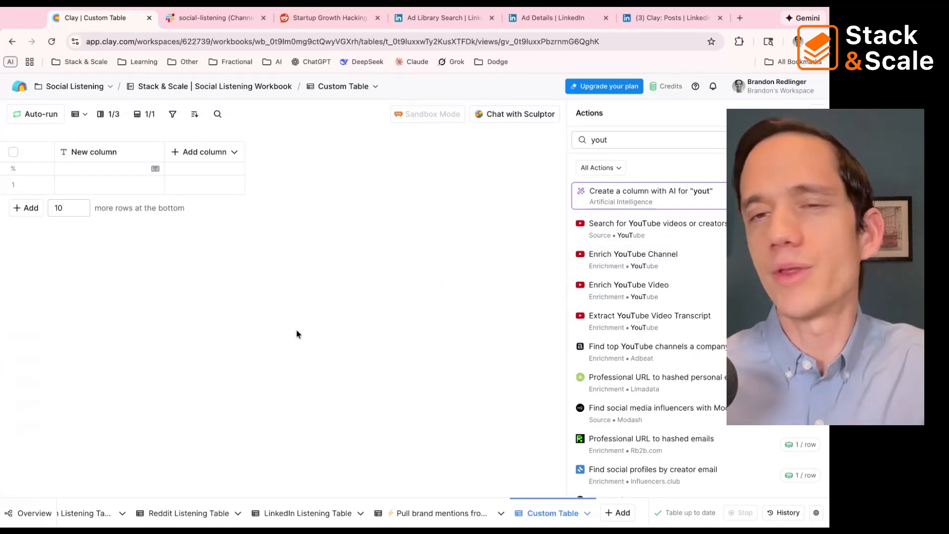
Step: Replace the action search with "apif" and open the Run Apify Actor enrichment
click(626, 139)
key(BackSpace)
key(BackSpace)
key(BackSpace)
key(BackSpace)
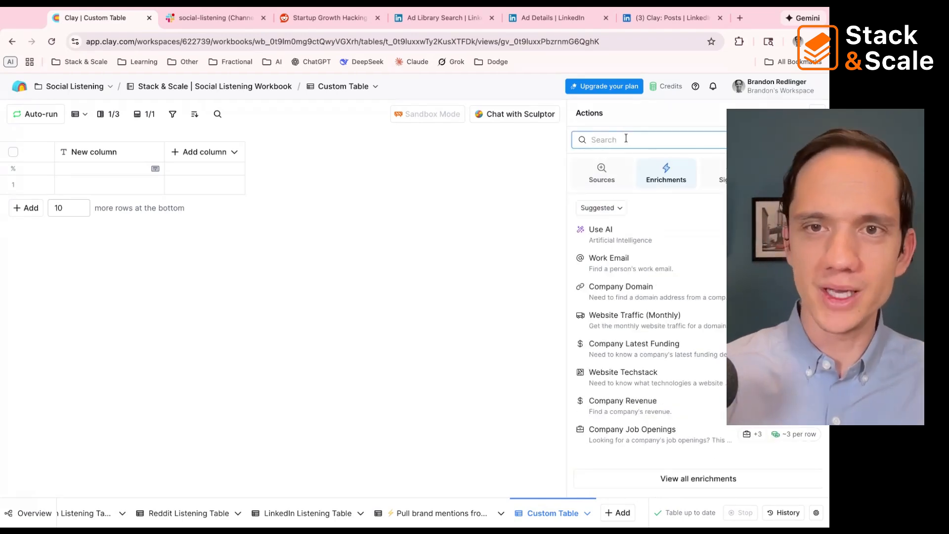
text(apify)
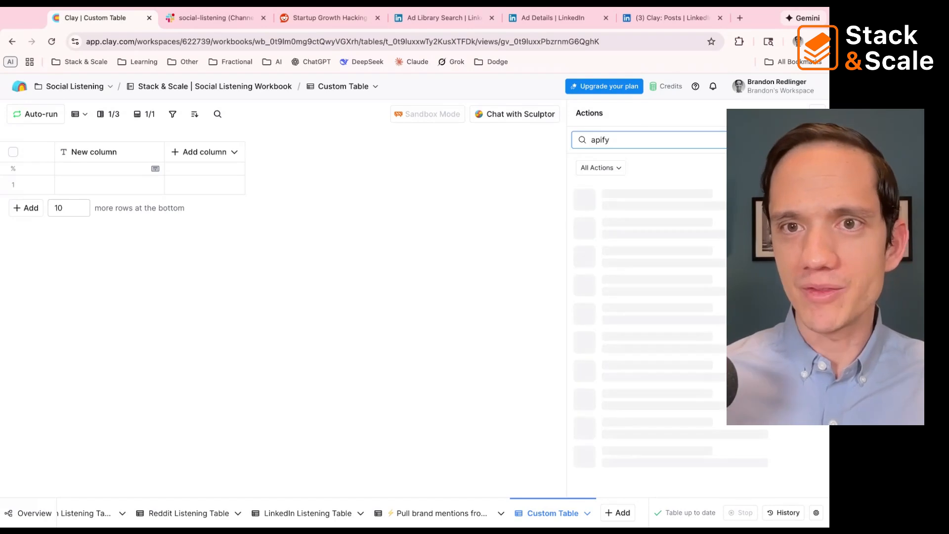
key(BackSpace)
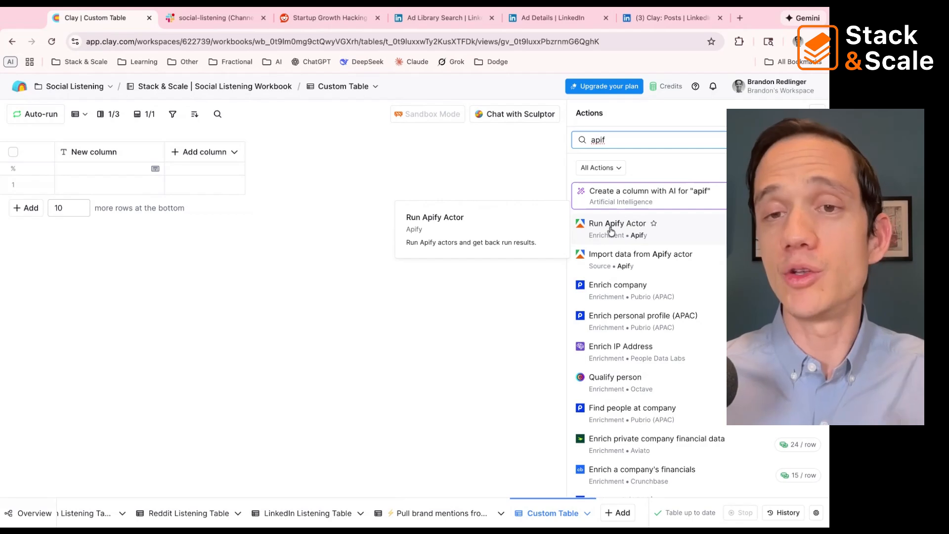
click(611, 232)
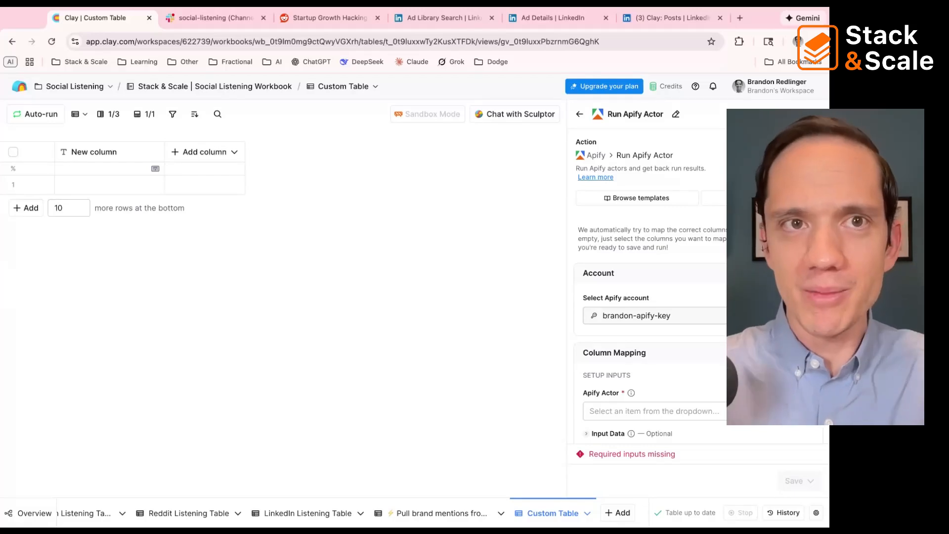
Step: Open apify.com in a new browser tab and go to the Apify Console
key(super+t)
text(apify.com)
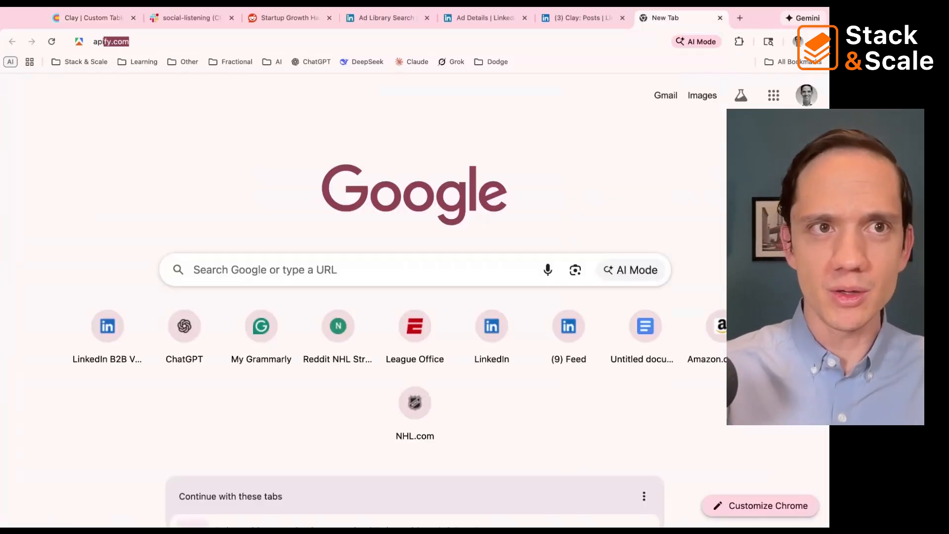
key(Return)
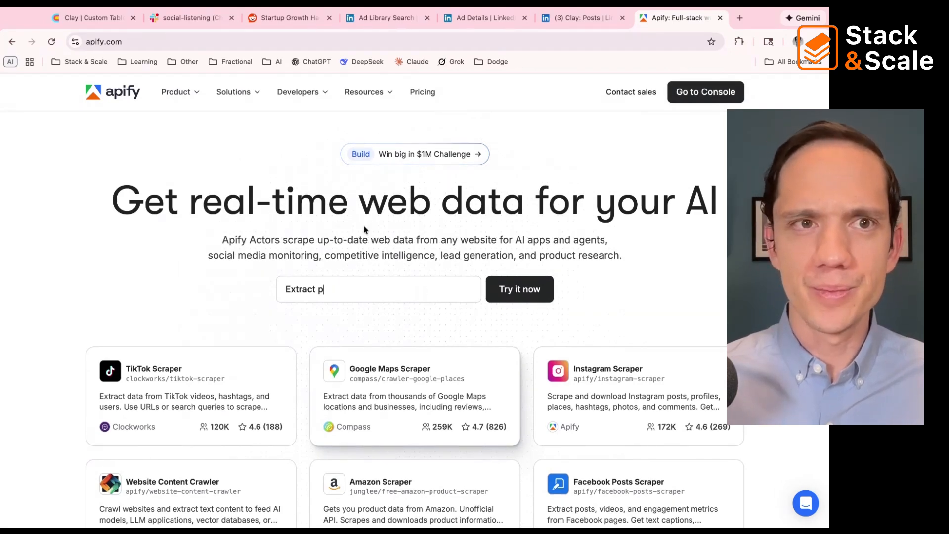
click(708, 98)
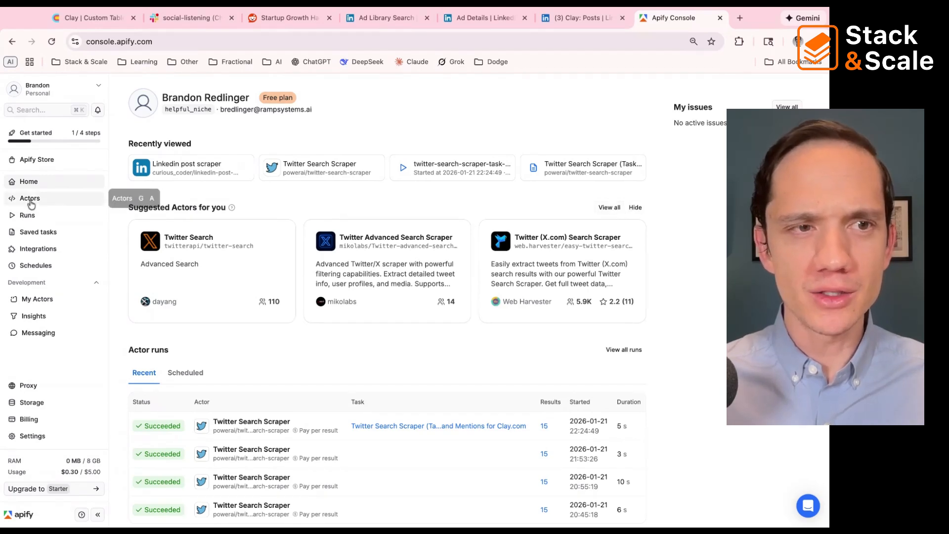
Step: Open the Apify Store from the suggested Actors and search it for "twitter"
click(610, 207)
click(385, 158)
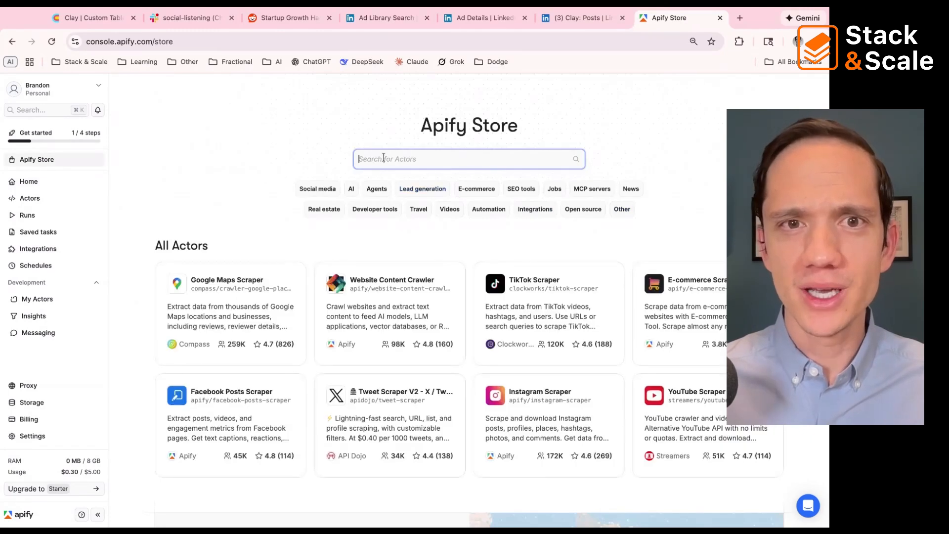
text(twitter)
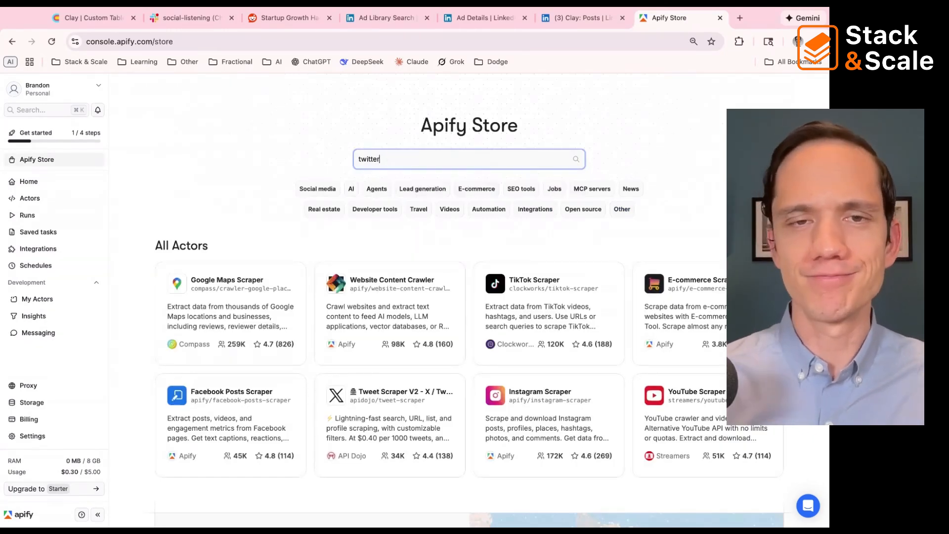
key(Return)
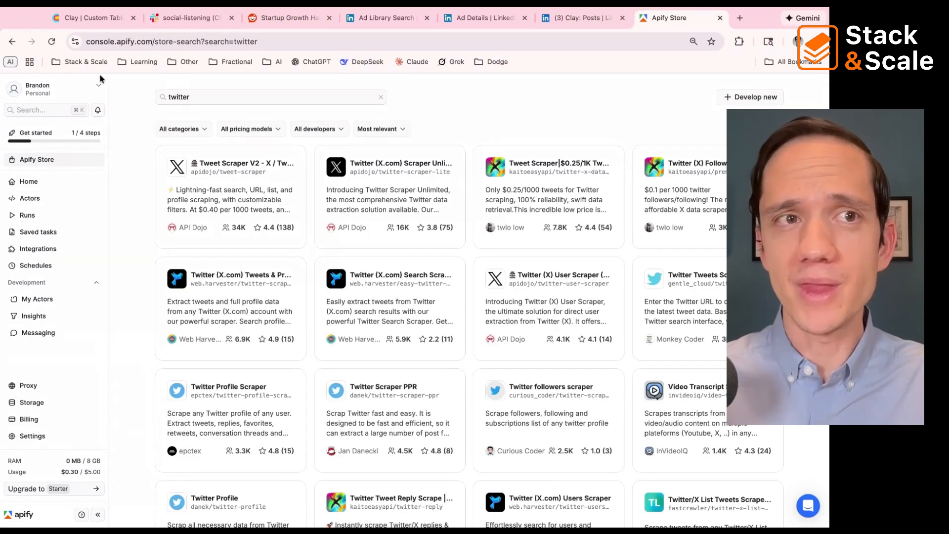
Step: Switch back to Clay, review the Run Apify Actor inputs and run settings, and return to the workbook overview without saving
click(89, 24)
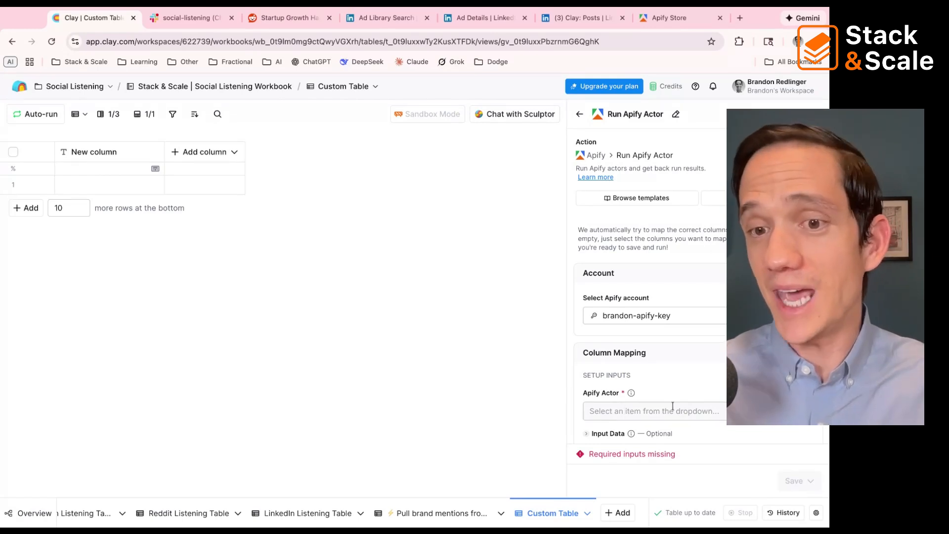
scroll(669, 408, down, 5)
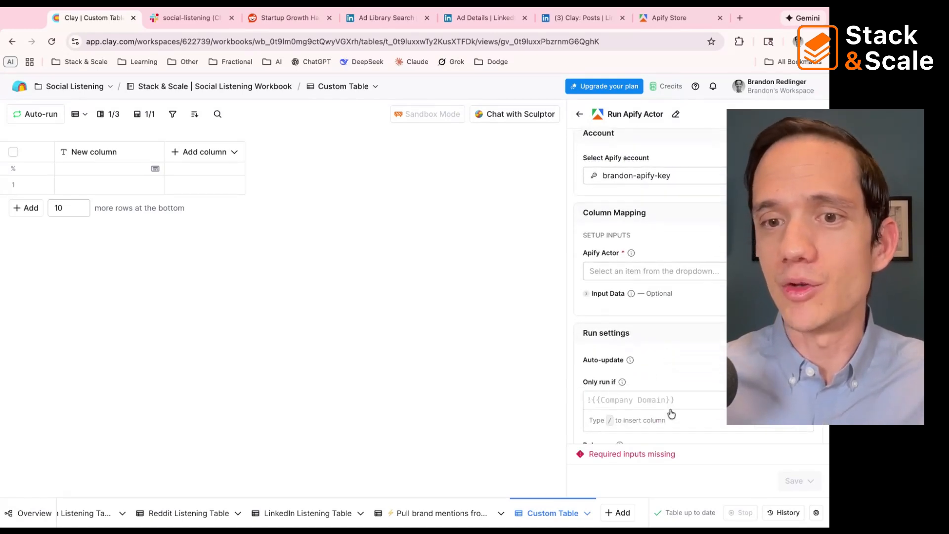
scroll(670, 413, down, 1)
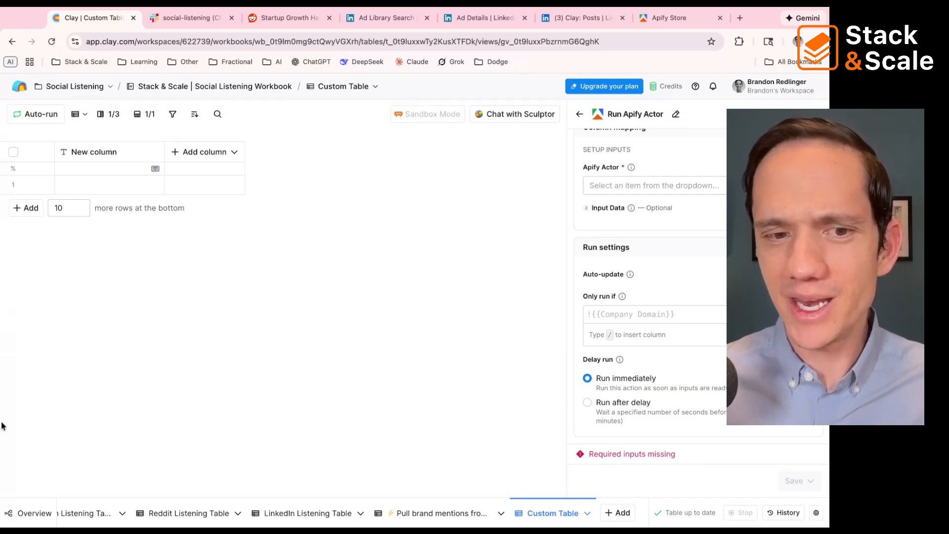
click(32, 523)
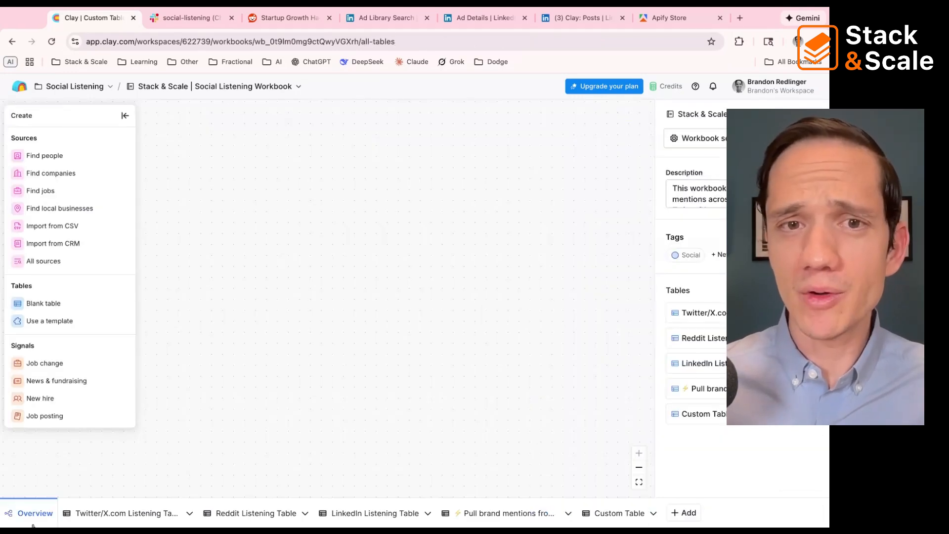